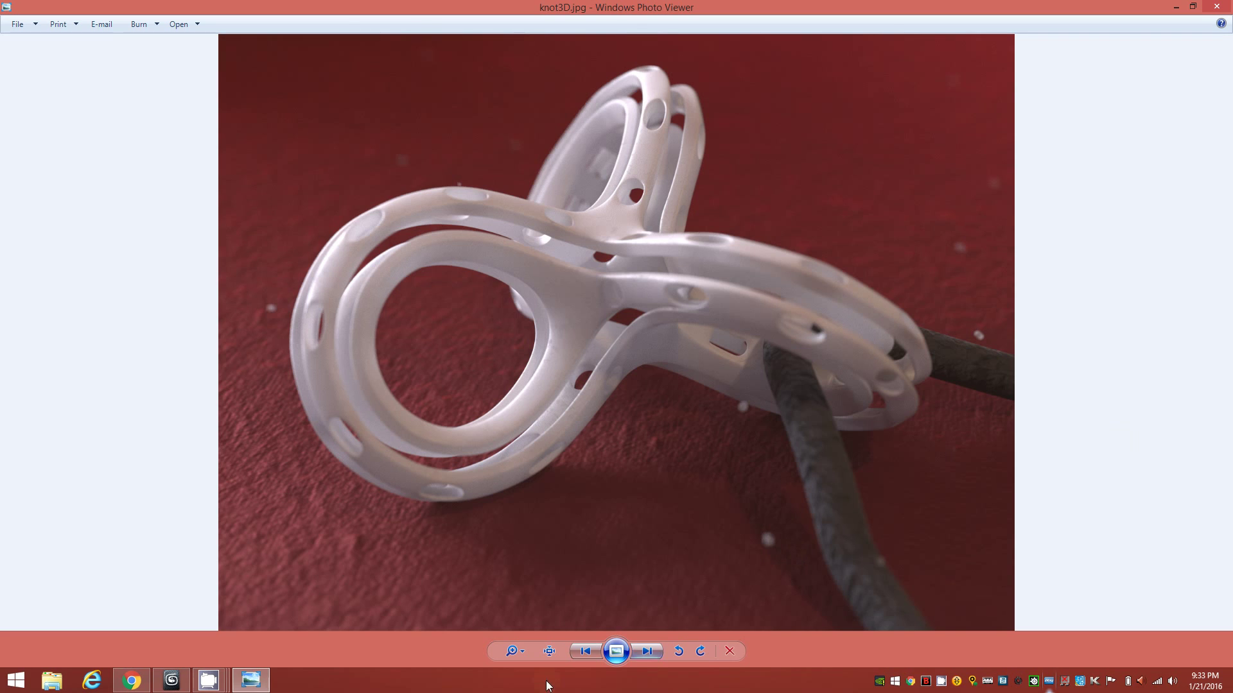
Step: Switch to 3ds Max and check the display unit scale and the system unit scale in the units setup
{"action": "left_click", "coordinate": [179, 677]}
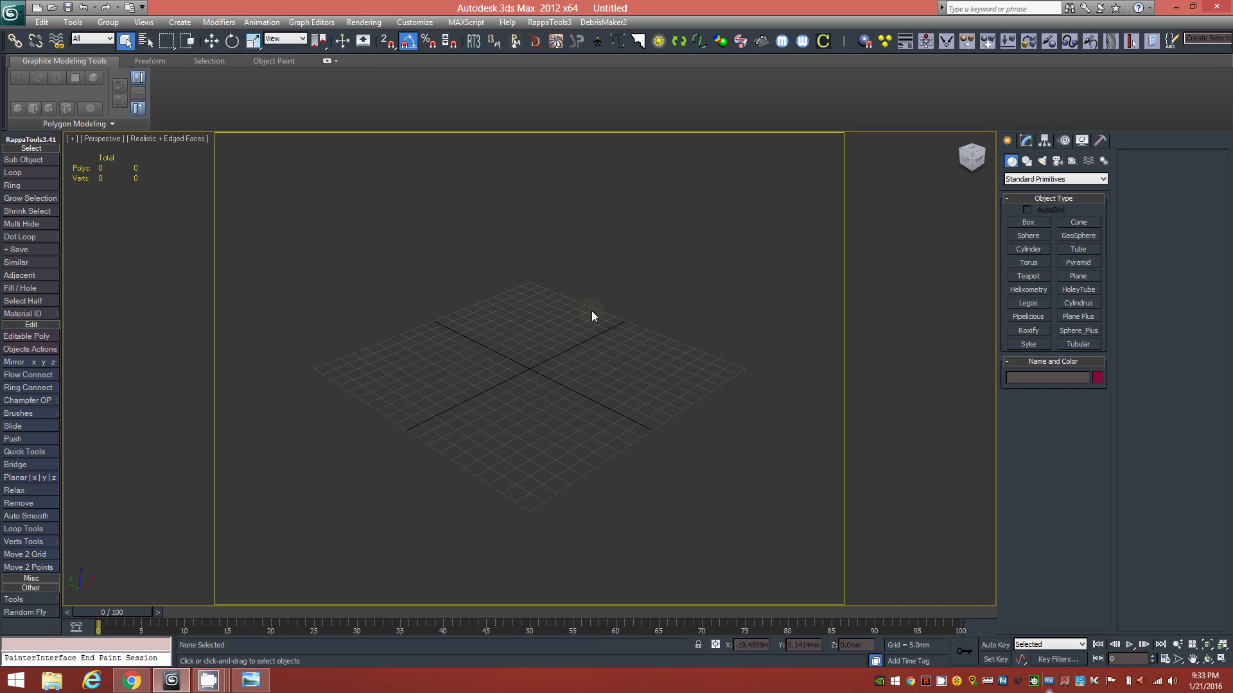
{"action": "left_click", "coordinate": [419, 22]}
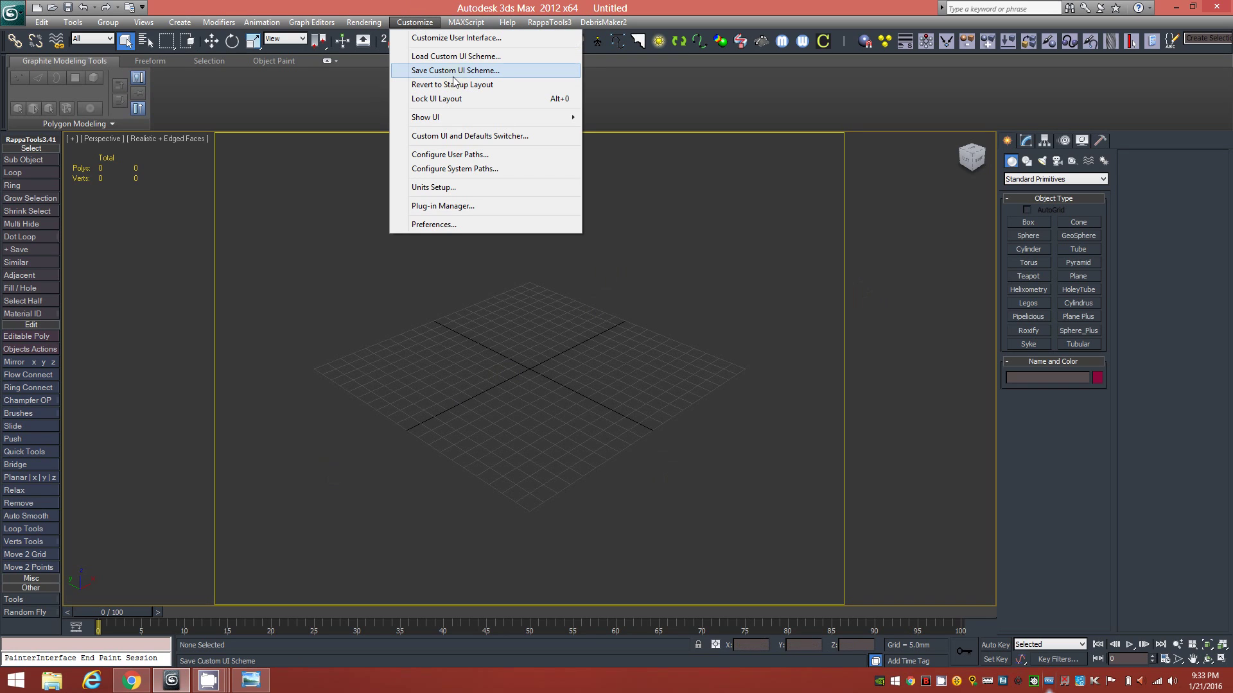
{"action": "left_click", "coordinate": [434, 187]}
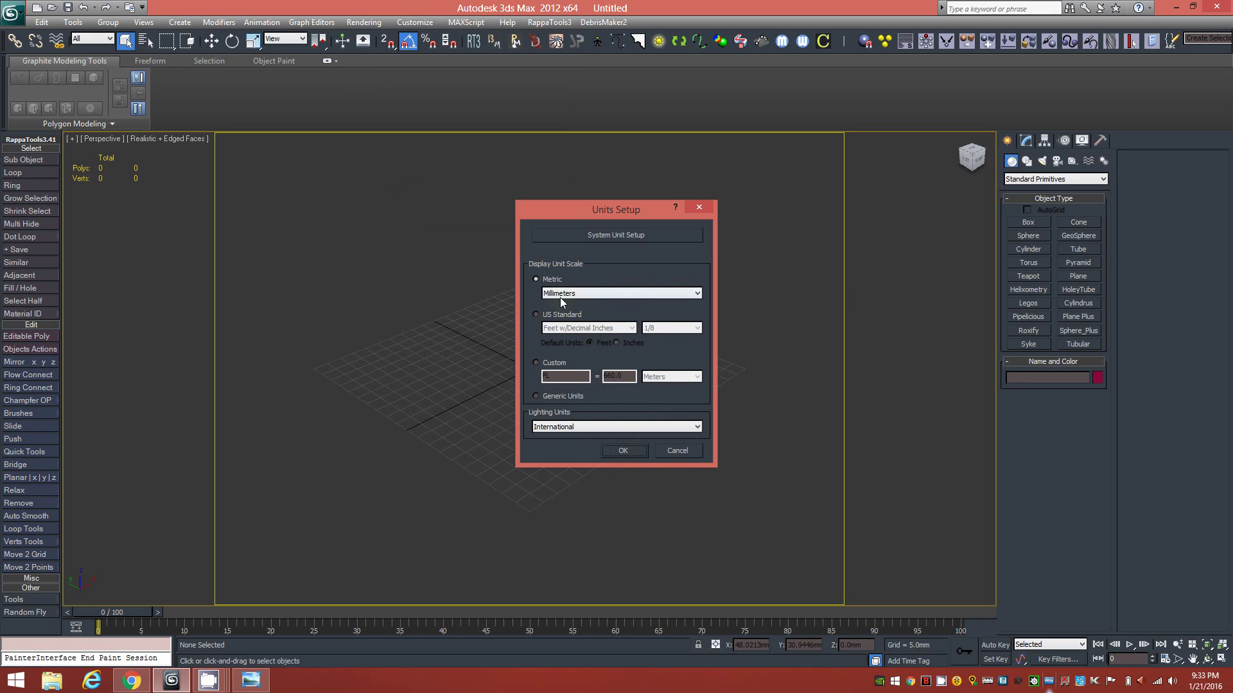
{"action": "left_click", "coordinate": [635, 233]}
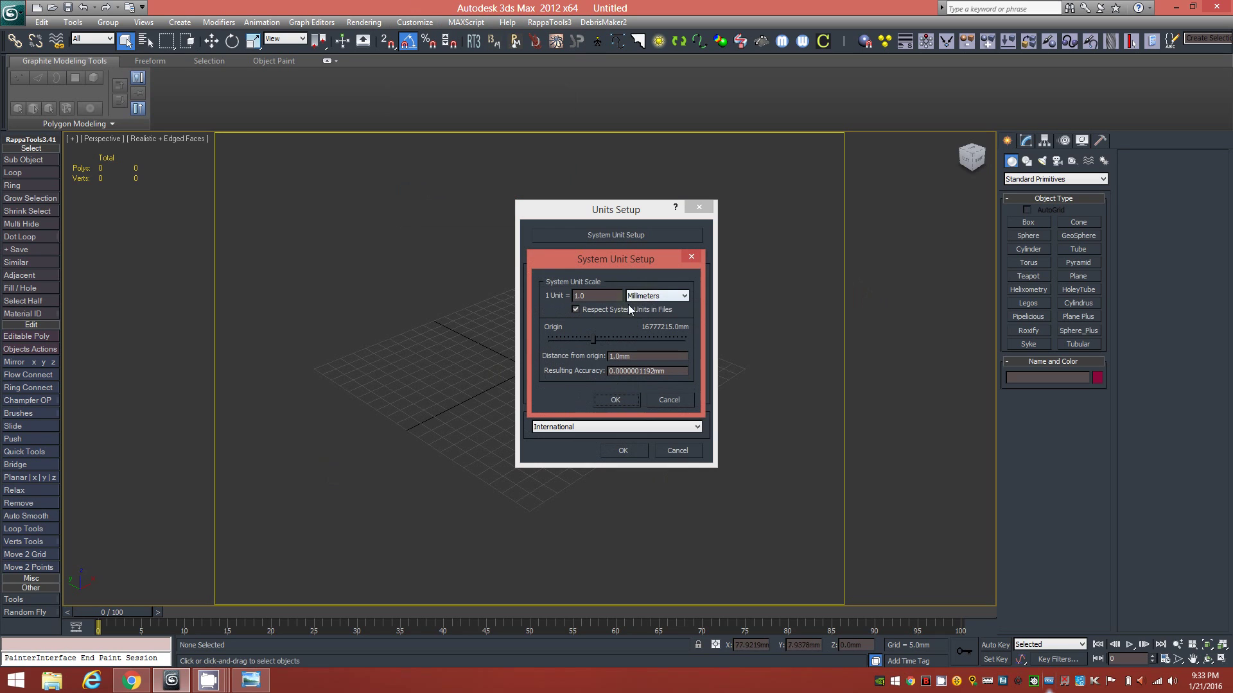
{"action": "left_click", "coordinate": [615, 400]}
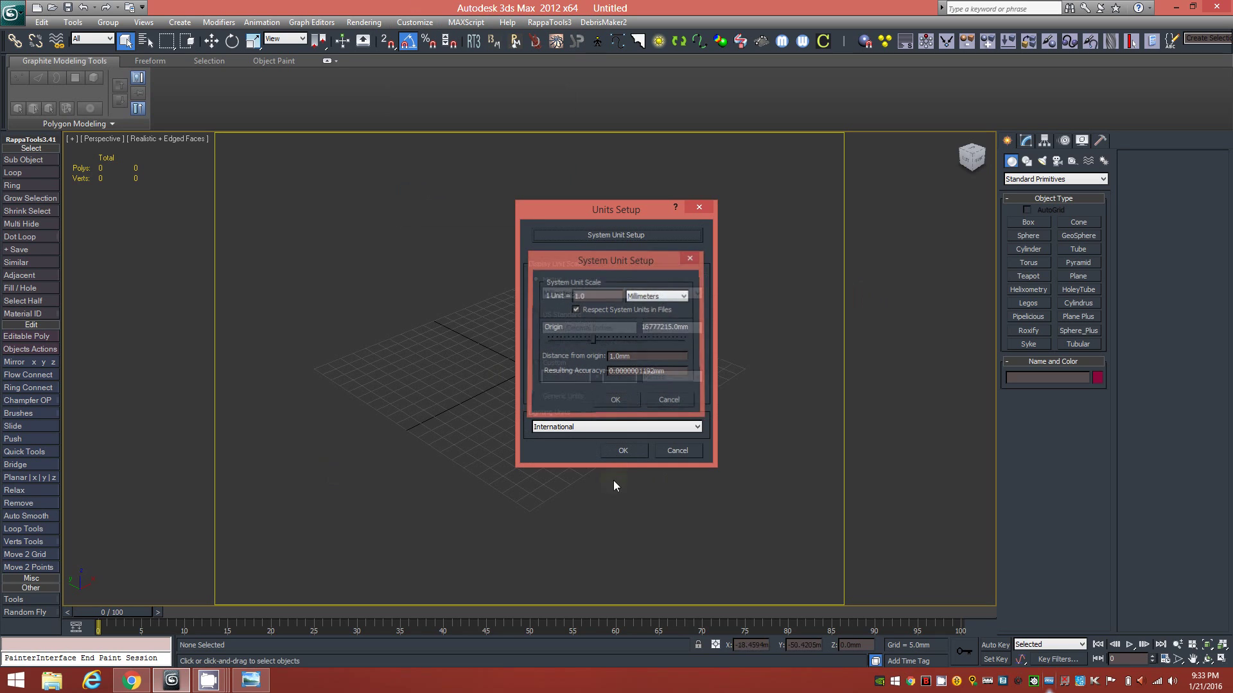
{"action": "left_click", "coordinate": [626, 448]}
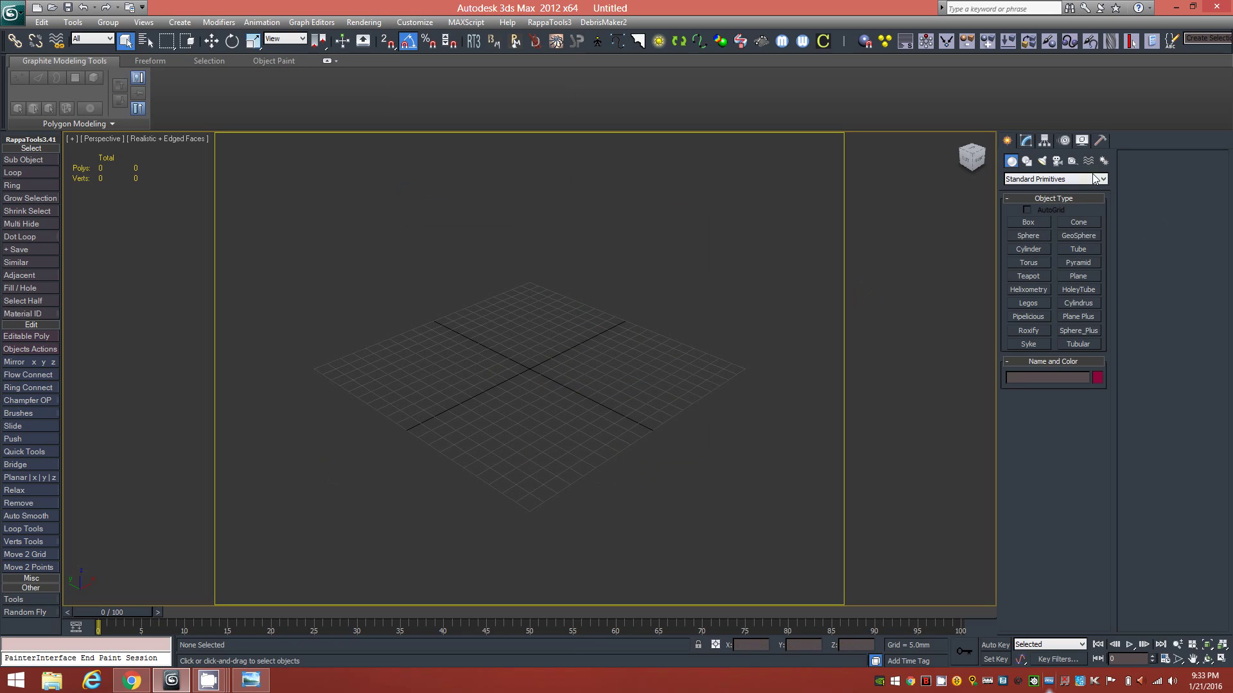
Step: Create a box at the origin with length, width and height of 5 mm using numeric entry
{"action": "left_click", "coordinate": [1028, 223]}
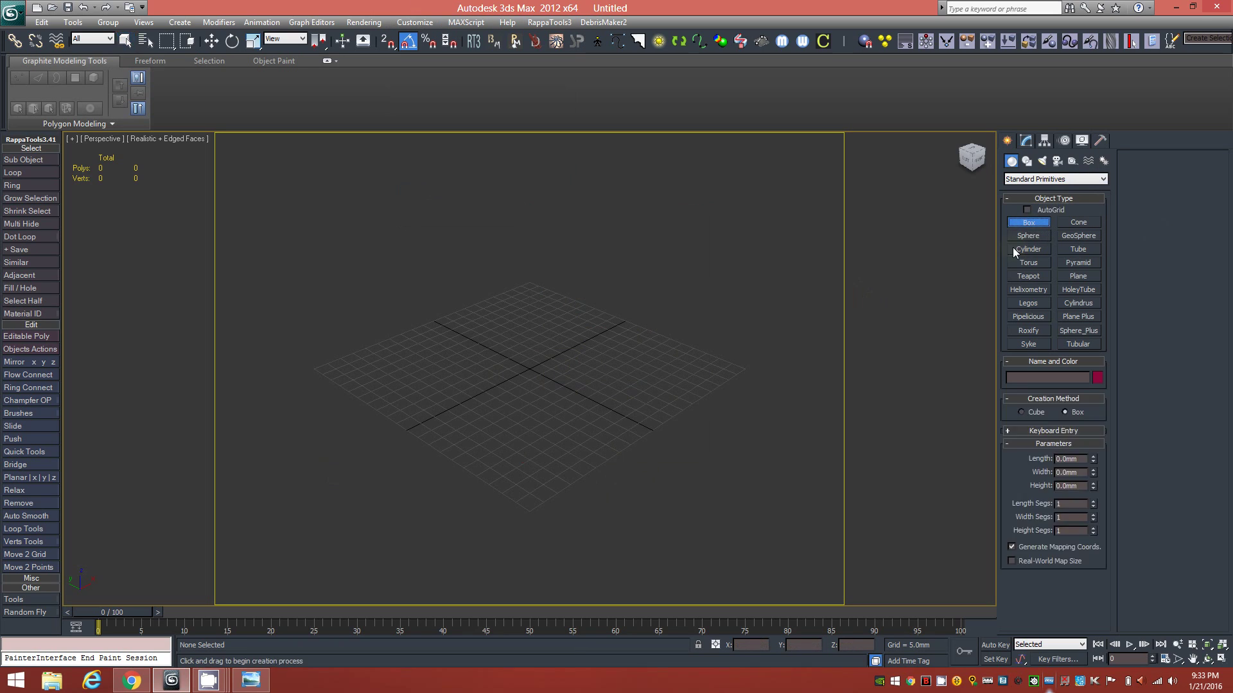
{"action": "left_click", "coordinate": [1013, 434]}
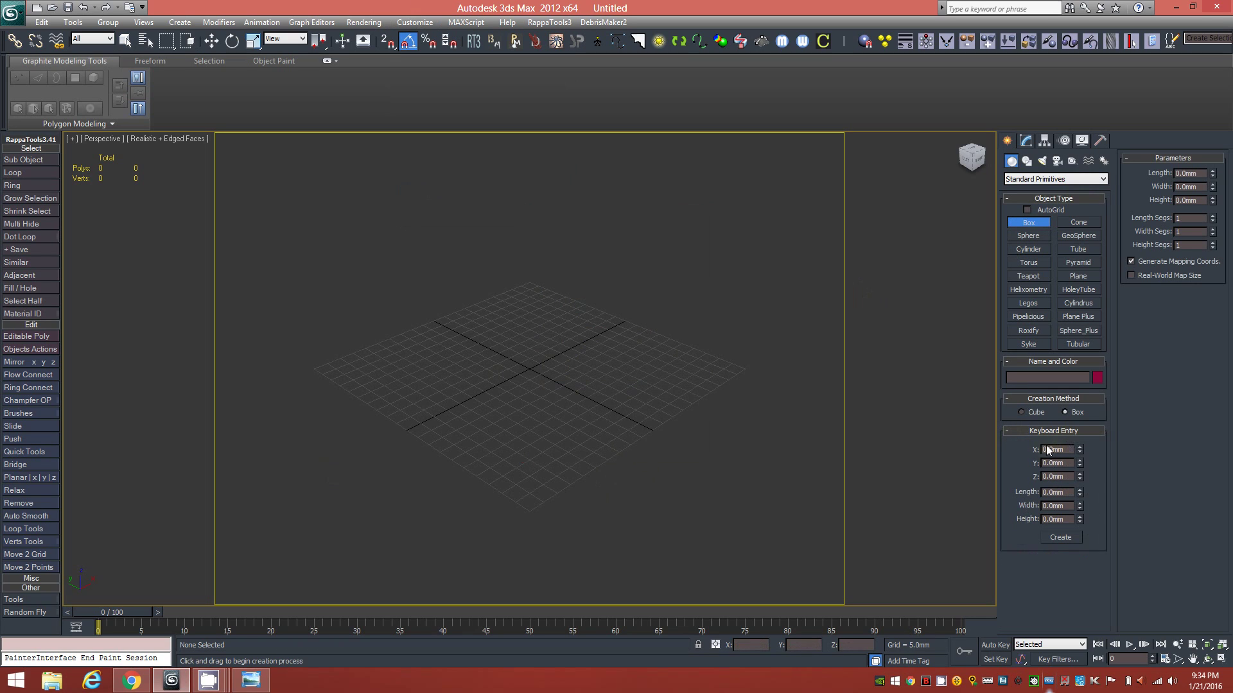
{"action": "left_click", "coordinate": [1068, 492]}
{"action": "type", "text": "5"}
{"action": "type", "text": ".0"}
{"action": "type", "text": "5.0"}
{"action": "type", "text": "5."}
{"action": "left_click", "coordinate": [1061, 538]}
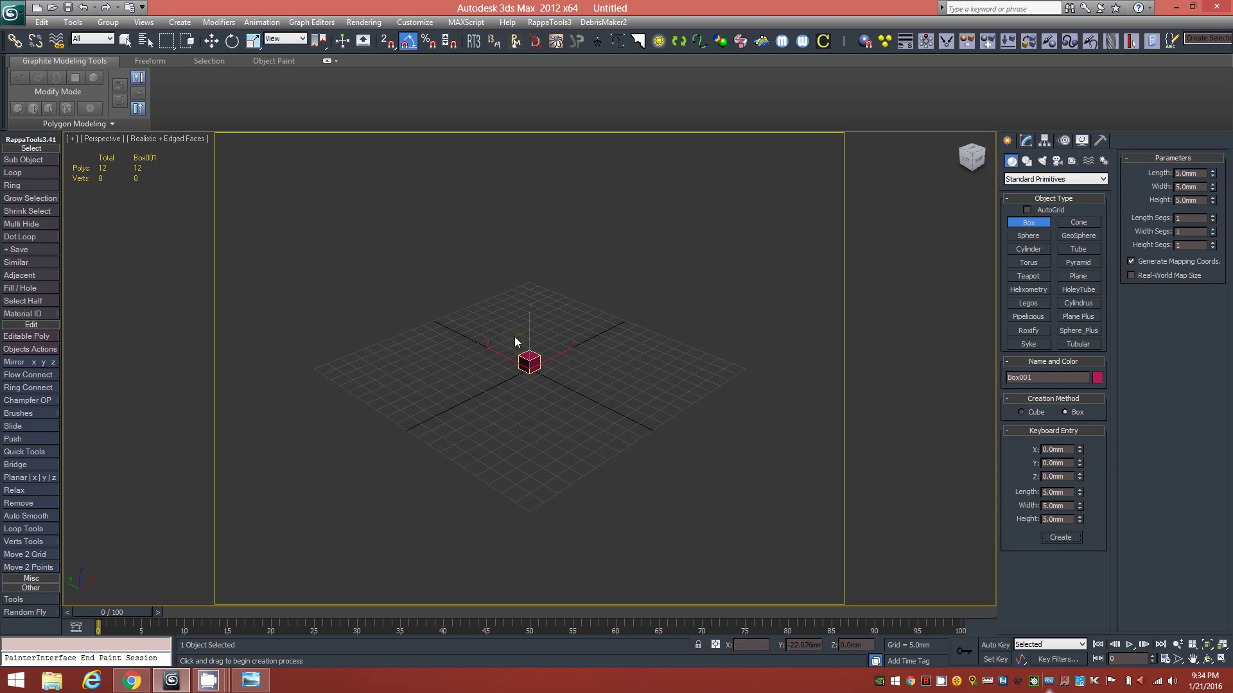
Step: Add an Edit Poly modifier to the 5 mm box
{"action": "scroll", "coordinate": [546, 363], "scroll_direction": "up", "scroll_amount": 5}
{"action": "scroll", "coordinate": [553, 386], "scroll_direction": "up", "scroll_amount": 2}
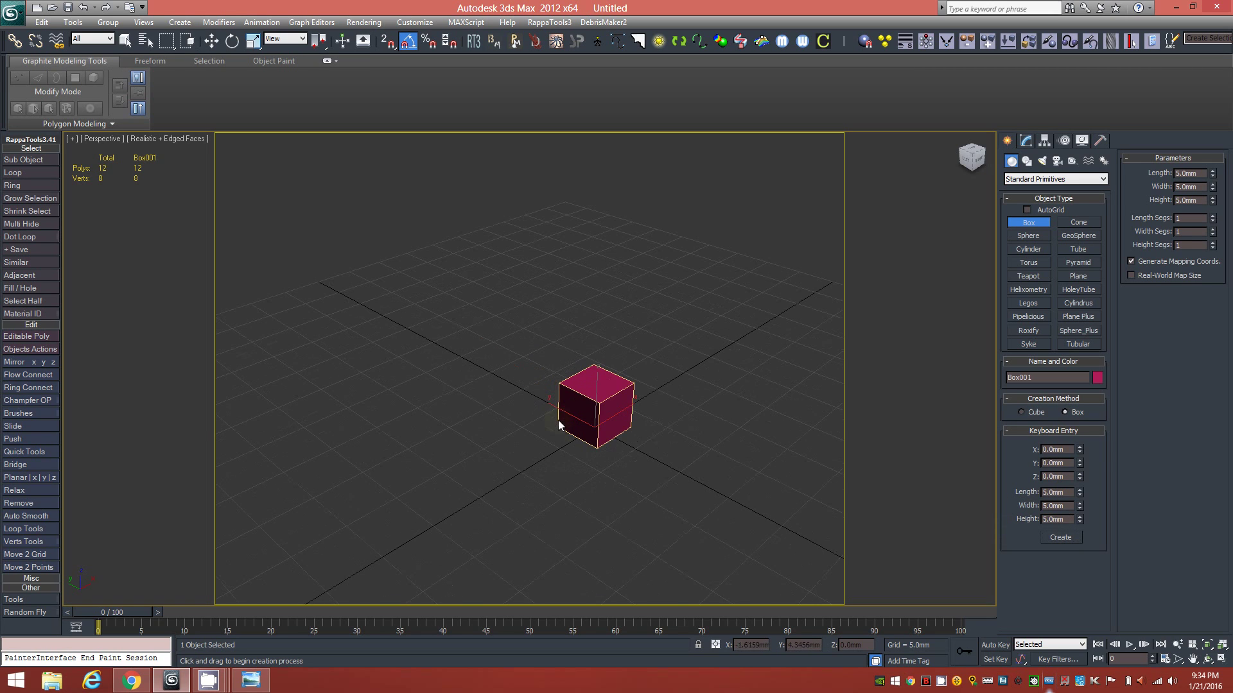
{"action": "scroll", "coordinate": [567, 371], "scroll_direction": "up", "scroll_amount": 2}
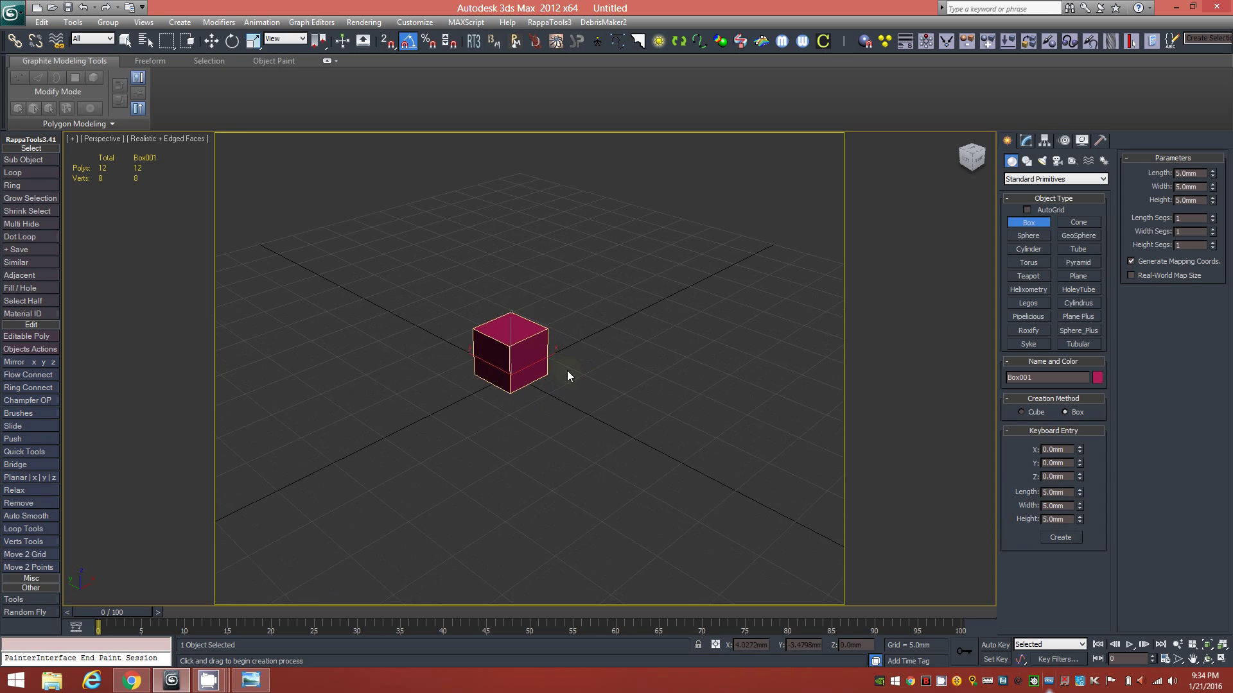
{"action": "left_click", "coordinate": [1026, 140]}
{"action": "left_click", "coordinate": [1029, 194]}
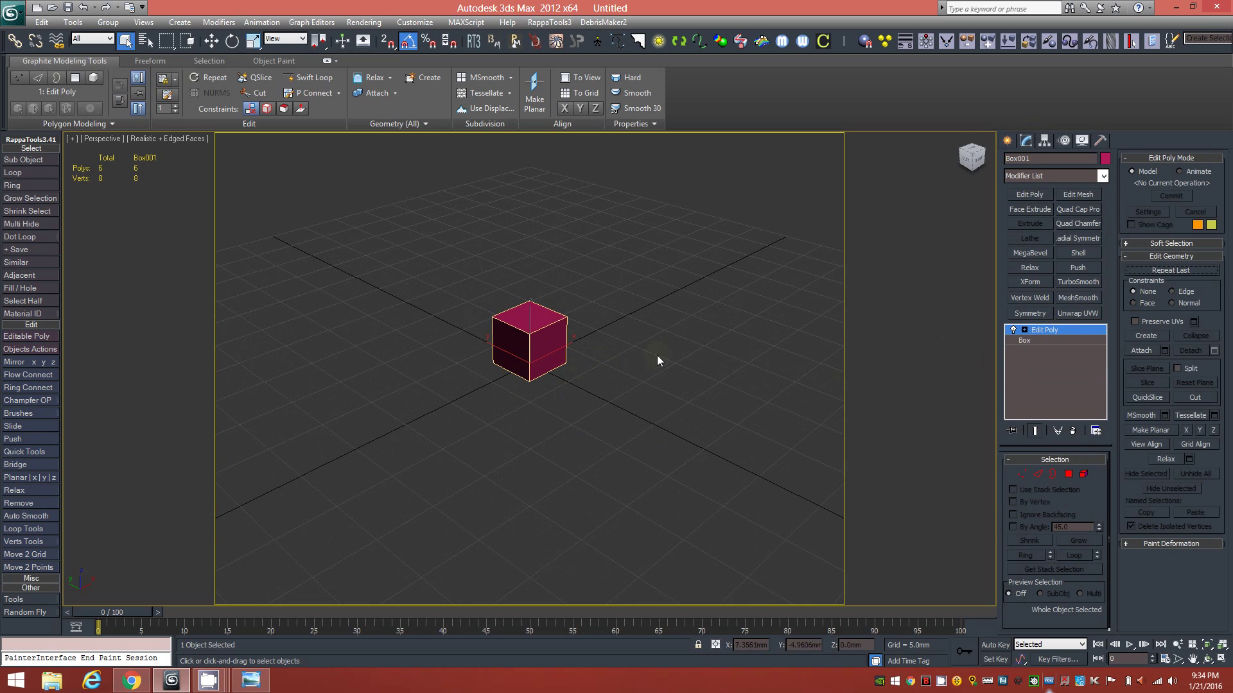
Step: Extrude all six polygons of the box individually outward by 5 mm
{"action": "left_click", "coordinate": [1068, 475]}
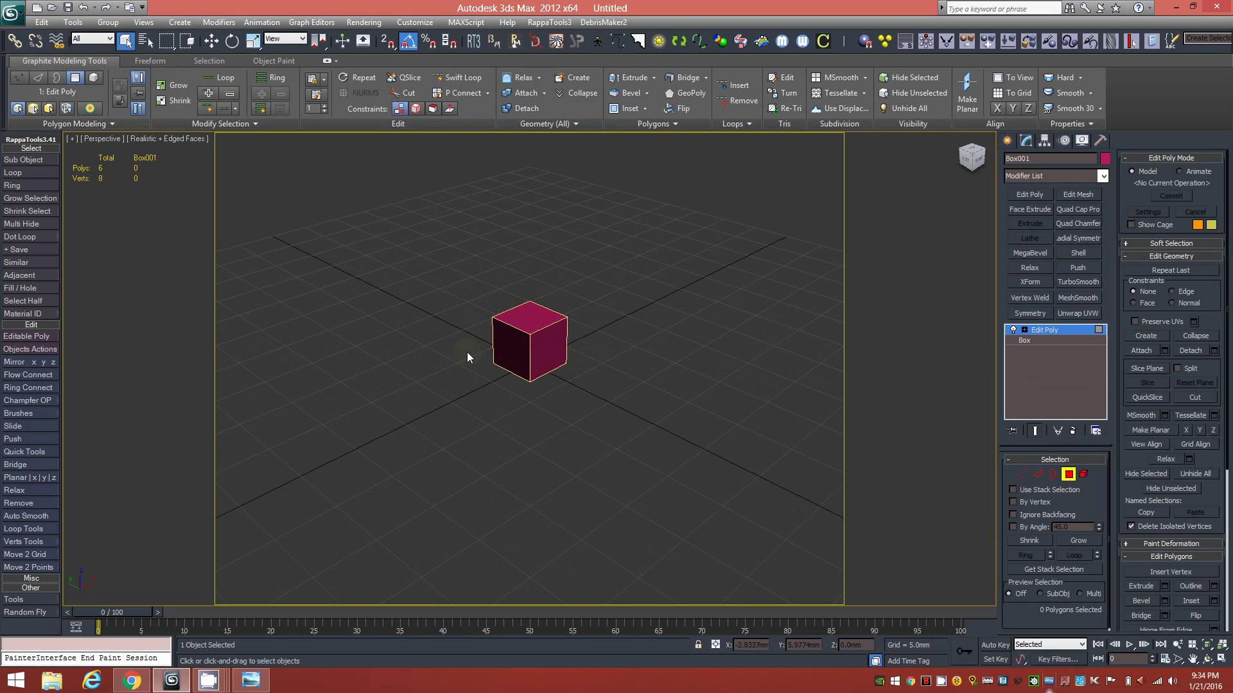
{"action": "key", "text": "ctrl+a"}
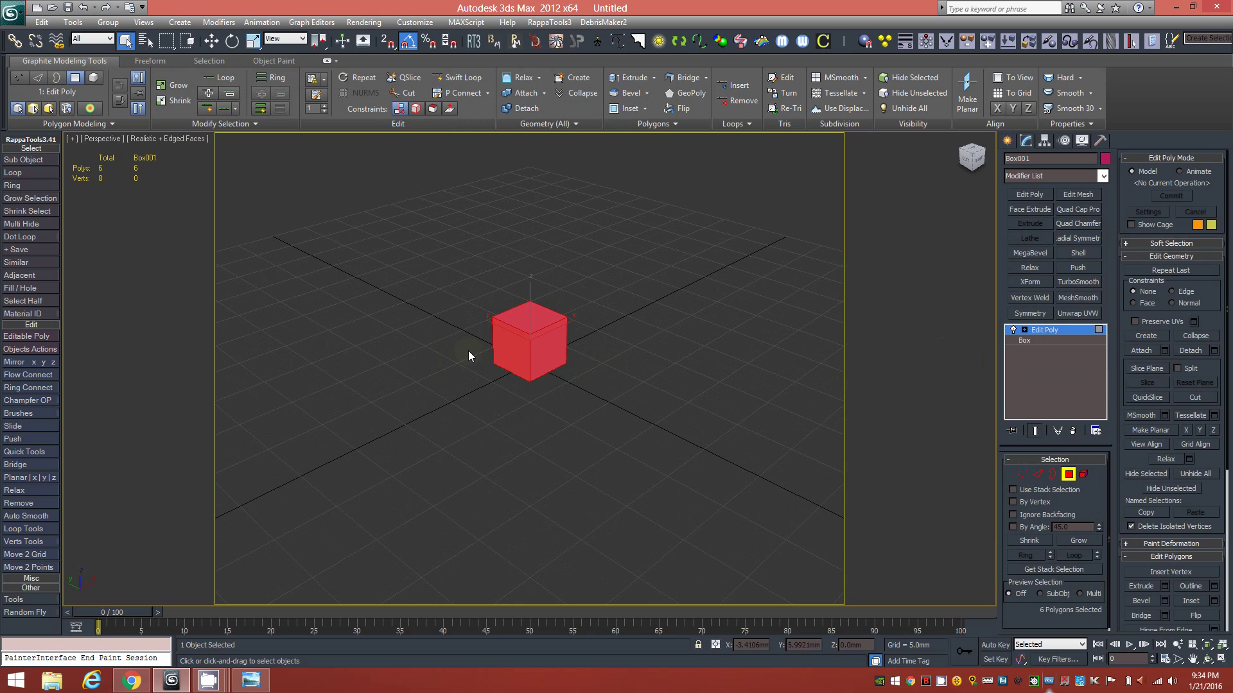
{"action": "left_click", "coordinate": [616, 77], "text": "shift"}
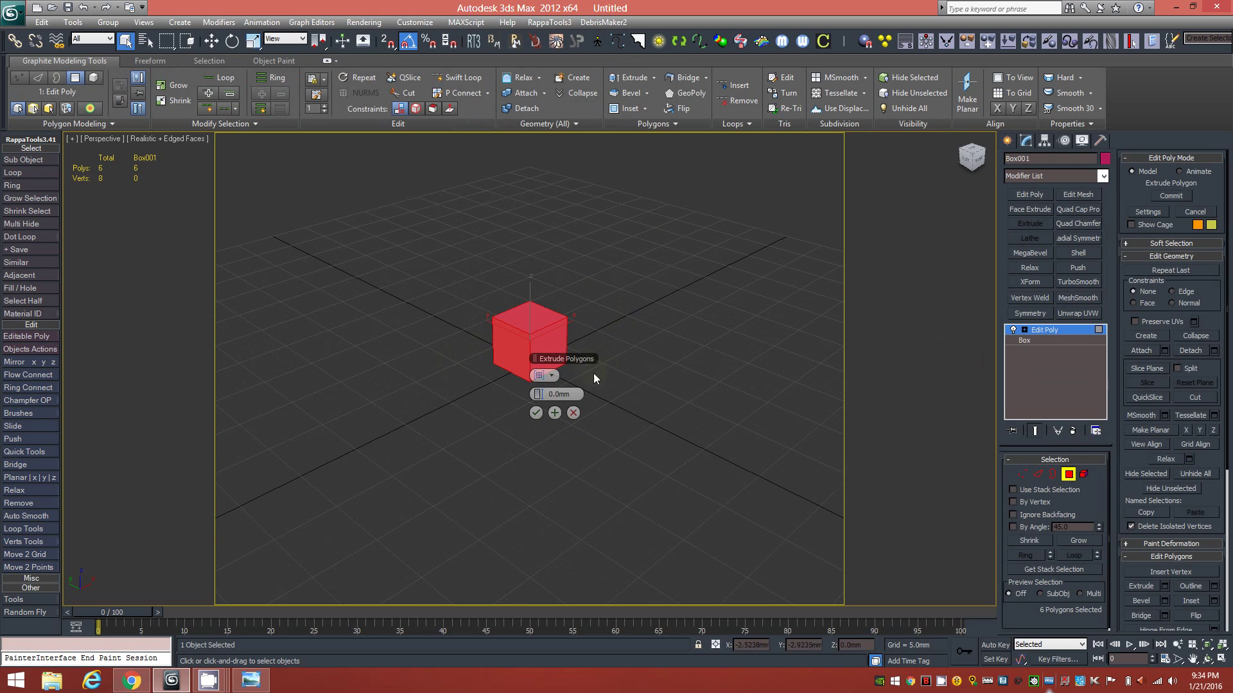
{"action": "left_click", "coordinate": [550, 377]}
{"action": "left_click", "coordinate": [595, 418]}
{"action": "type", "text": "5"}
{"action": "key", "text": "Return"}
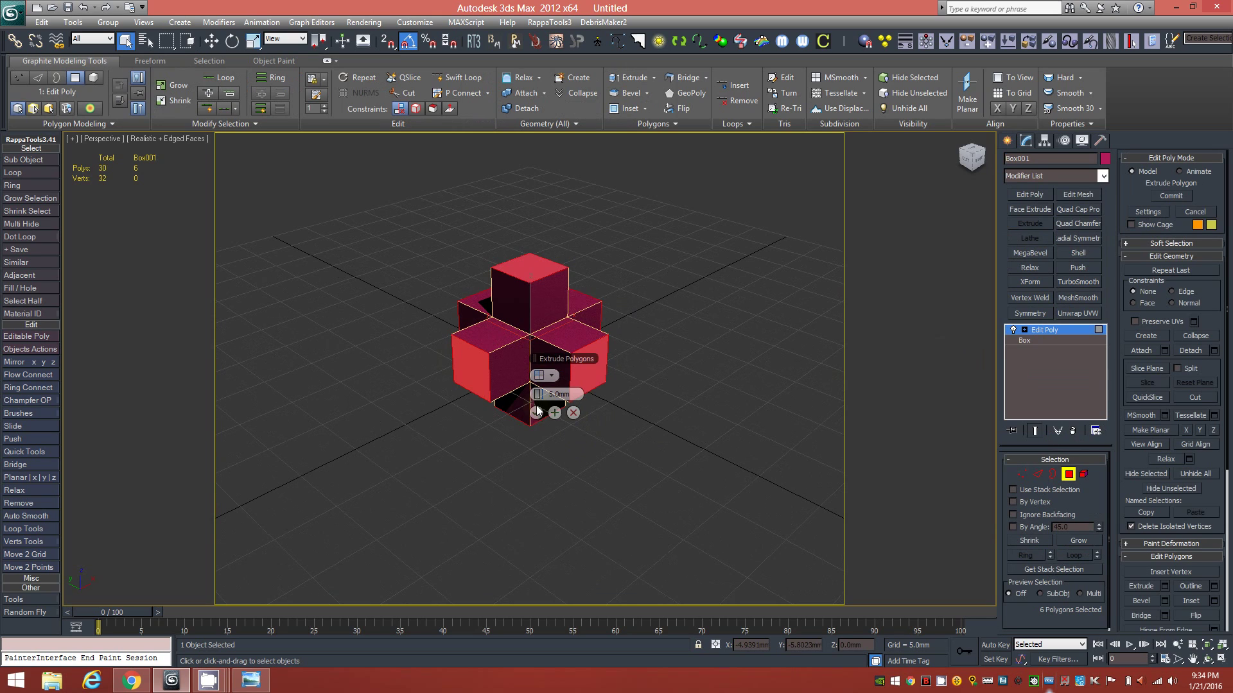
{"action": "left_click", "coordinate": [534, 416]}
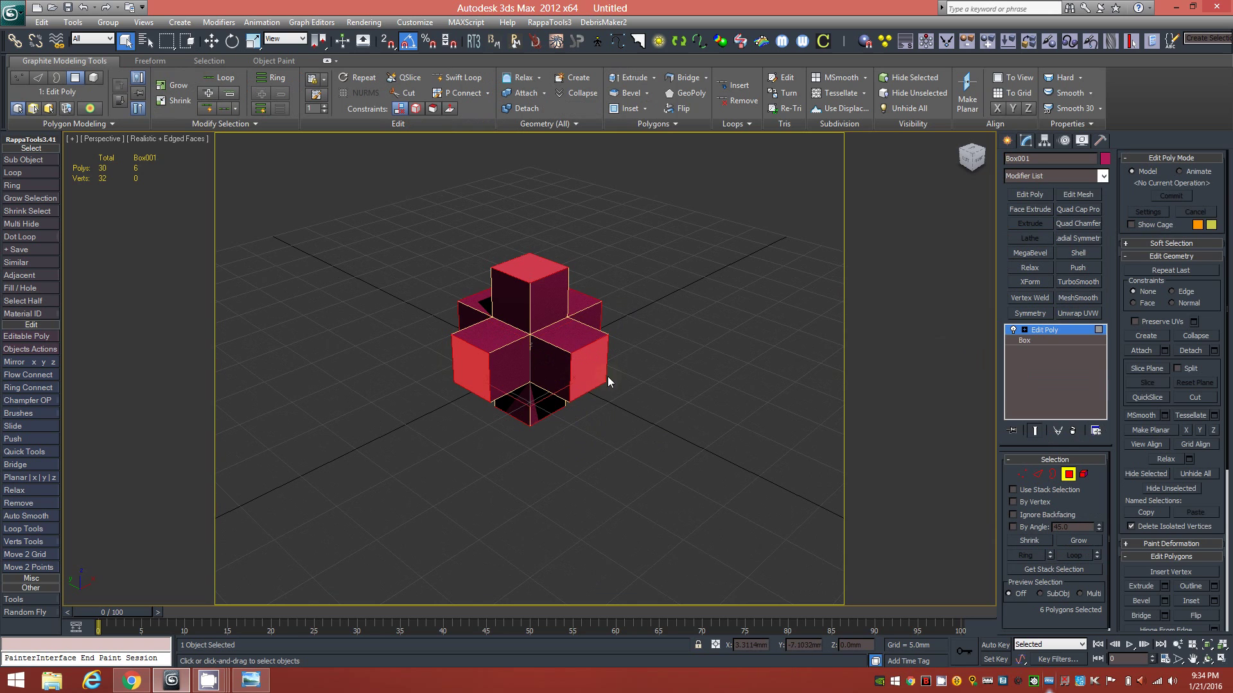
Step: Clone the end polygon of one horizontal arm straight up by about 5 mm as an element of the same mesh
{"action": "scroll", "coordinate": [549, 379], "scroll_direction": "up", "scroll_amount": 3}
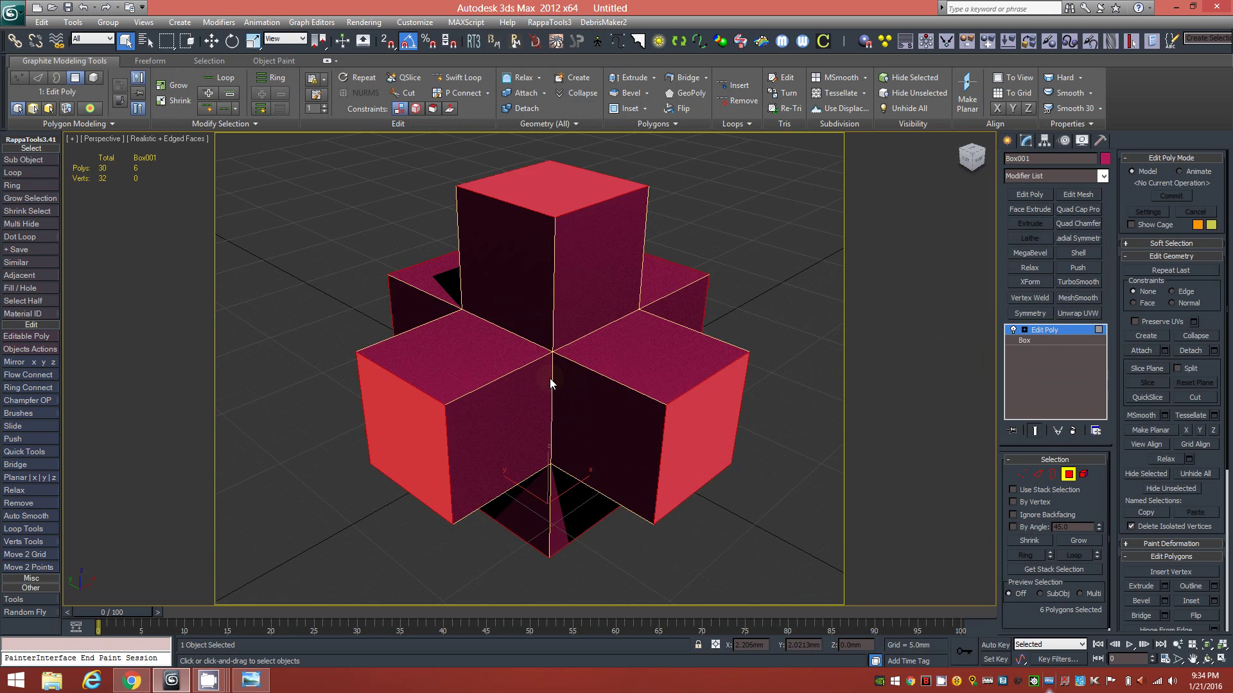
{"action": "middle_click_drag", "start_coordinate": [595, 370], "coordinate": [619, 393], "text": "alt"}
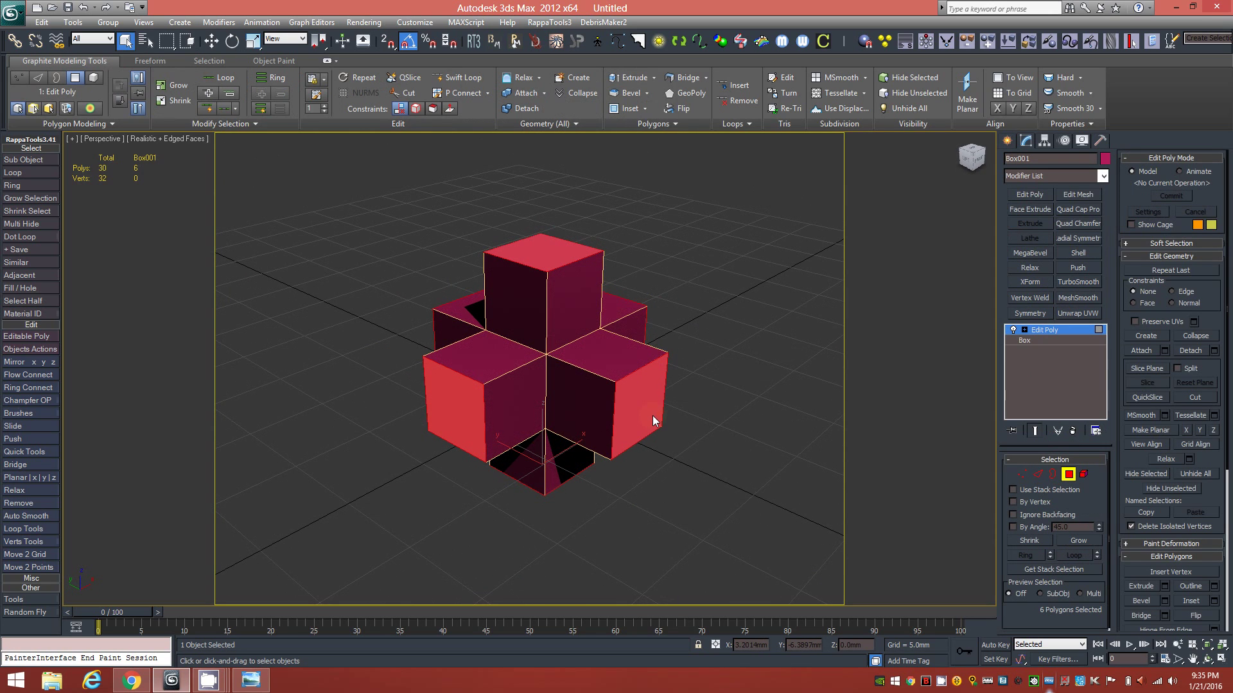
{"action": "middle_click_drag", "start_coordinate": [649, 372], "coordinate": [634, 370], "text": "alt"}
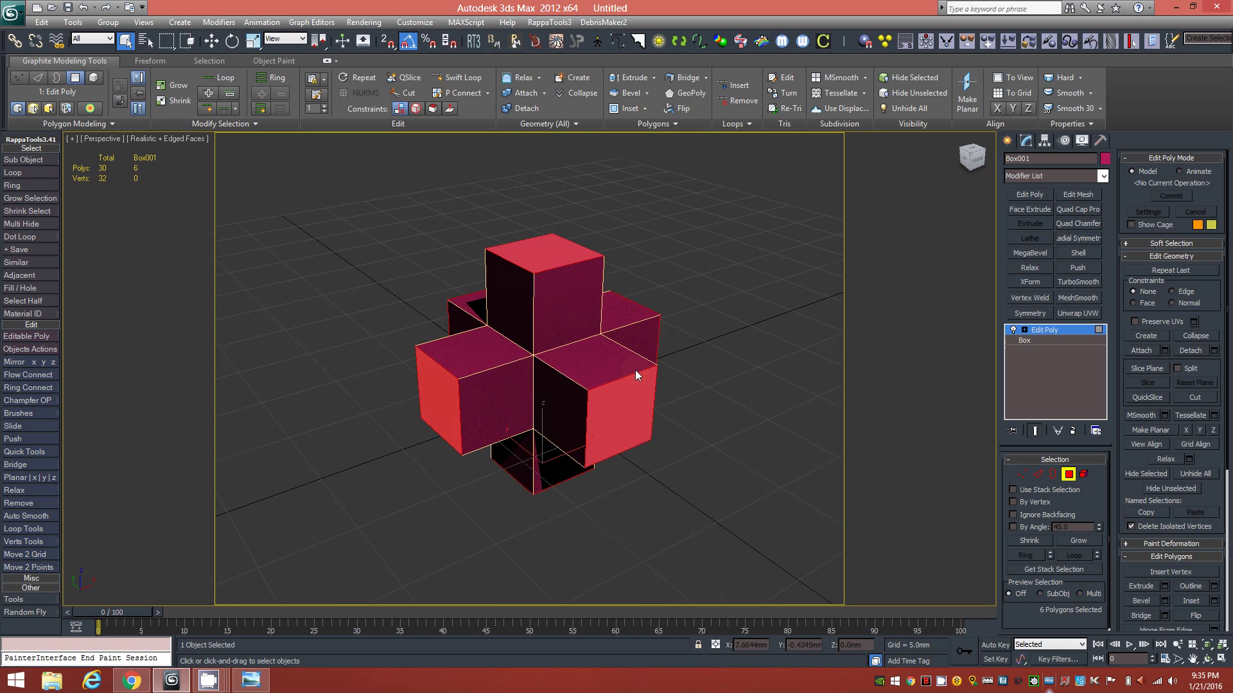
{"action": "left_click", "coordinate": [617, 419]}
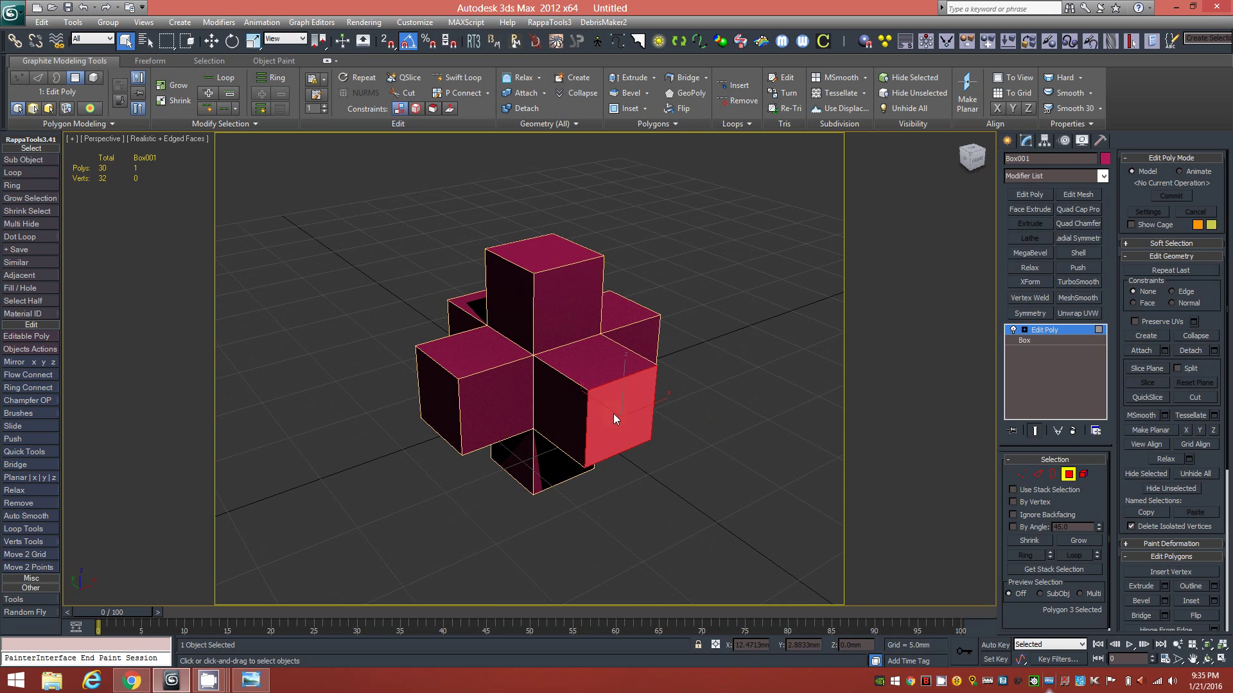
{"action": "middle_click_drag", "start_coordinate": [623, 413], "coordinate": [632, 386], "text": "alt"}
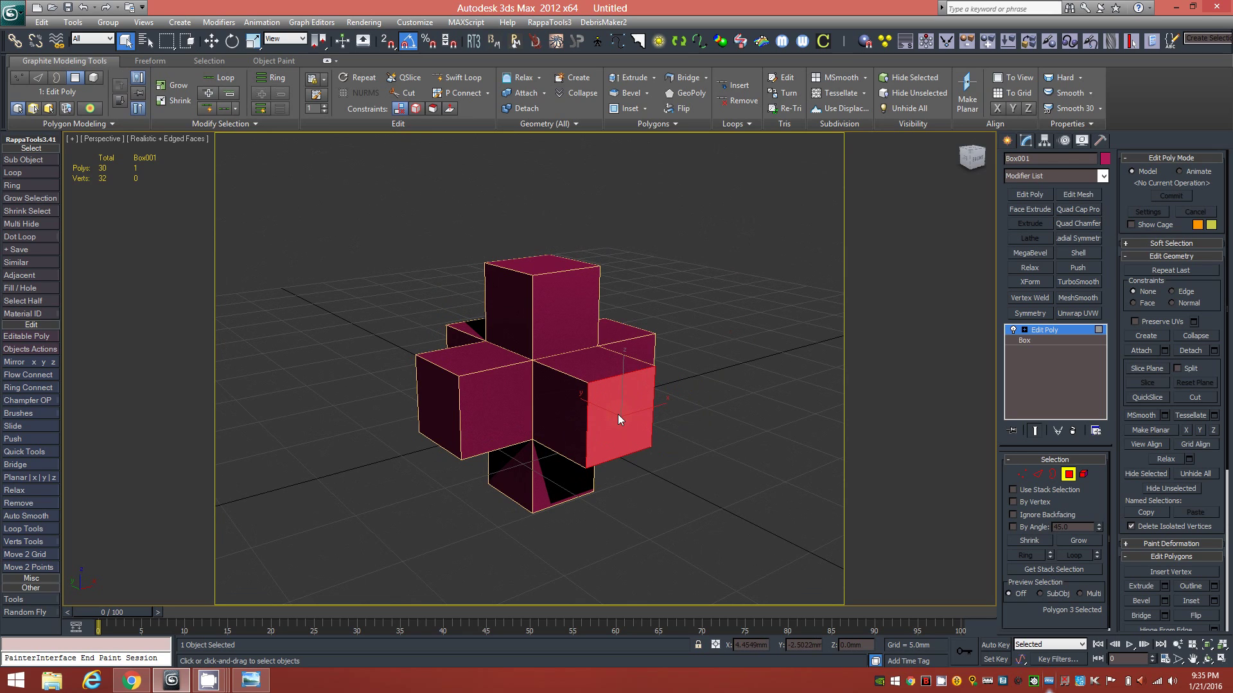
{"action": "key", "text": "w"}
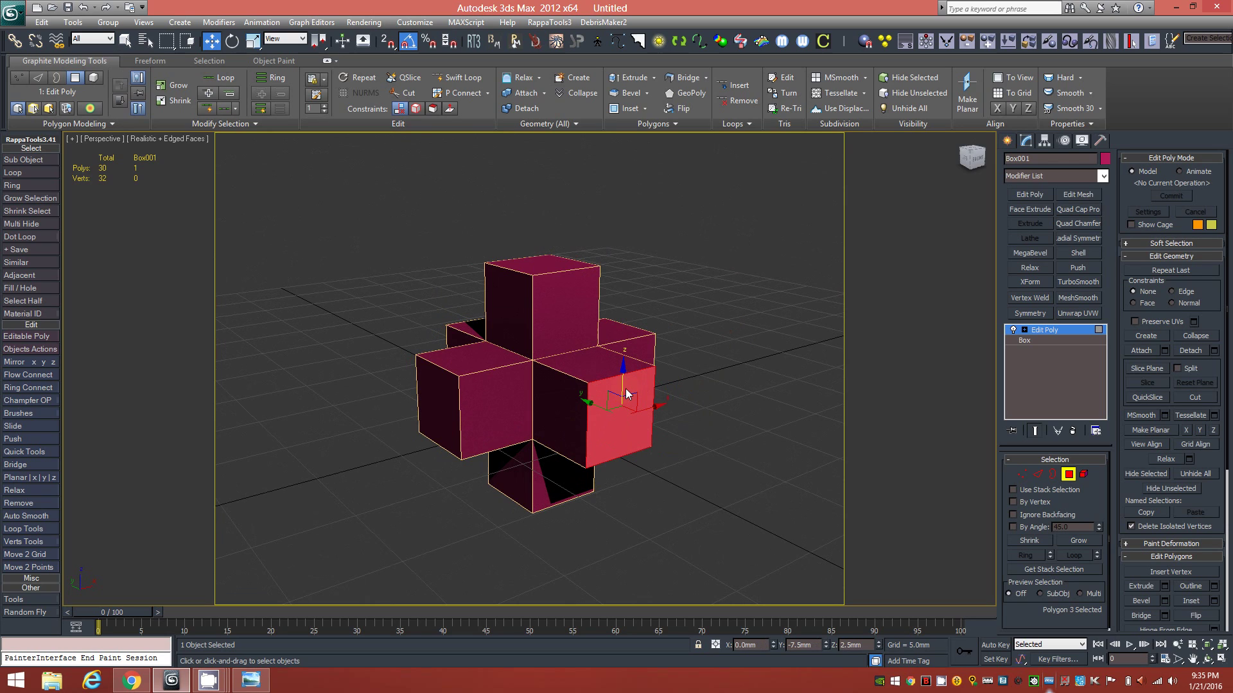
{"action": "left_click", "coordinate": [622, 384], "text": "shift"}
{"action": "left_click_drag", "start_coordinate": [623, 384], "coordinate": [623, 294]}
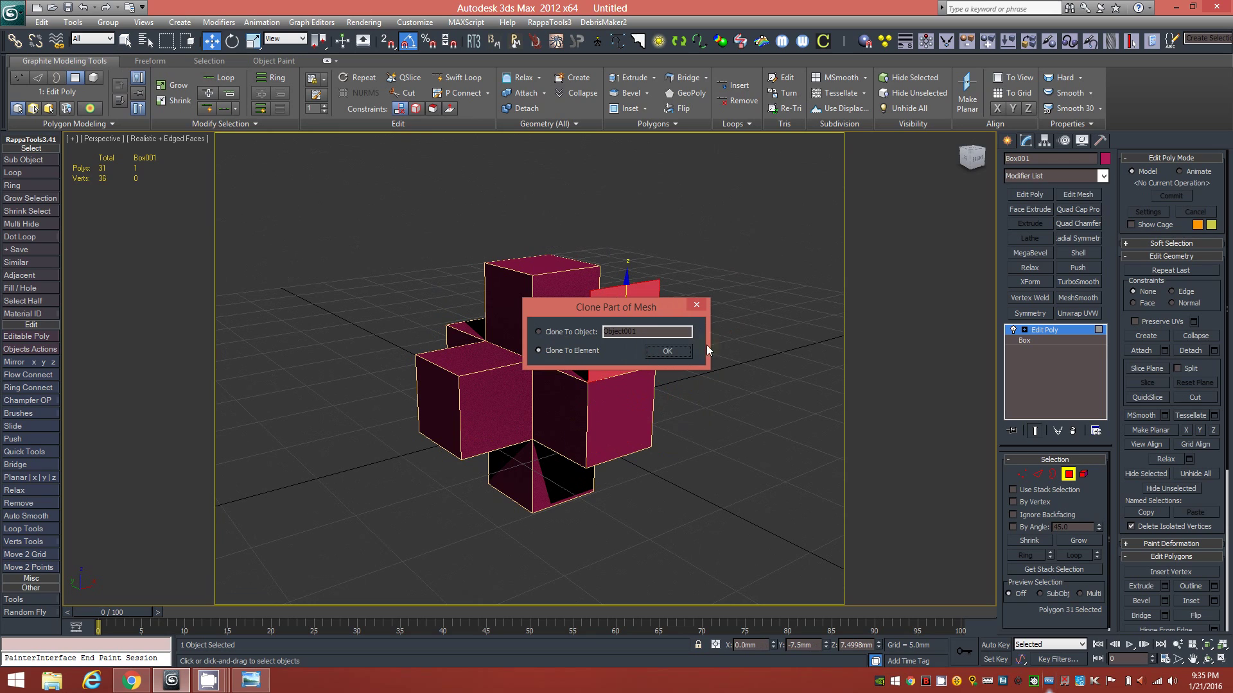
{"action": "left_click", "coordinate": [676, 354]}
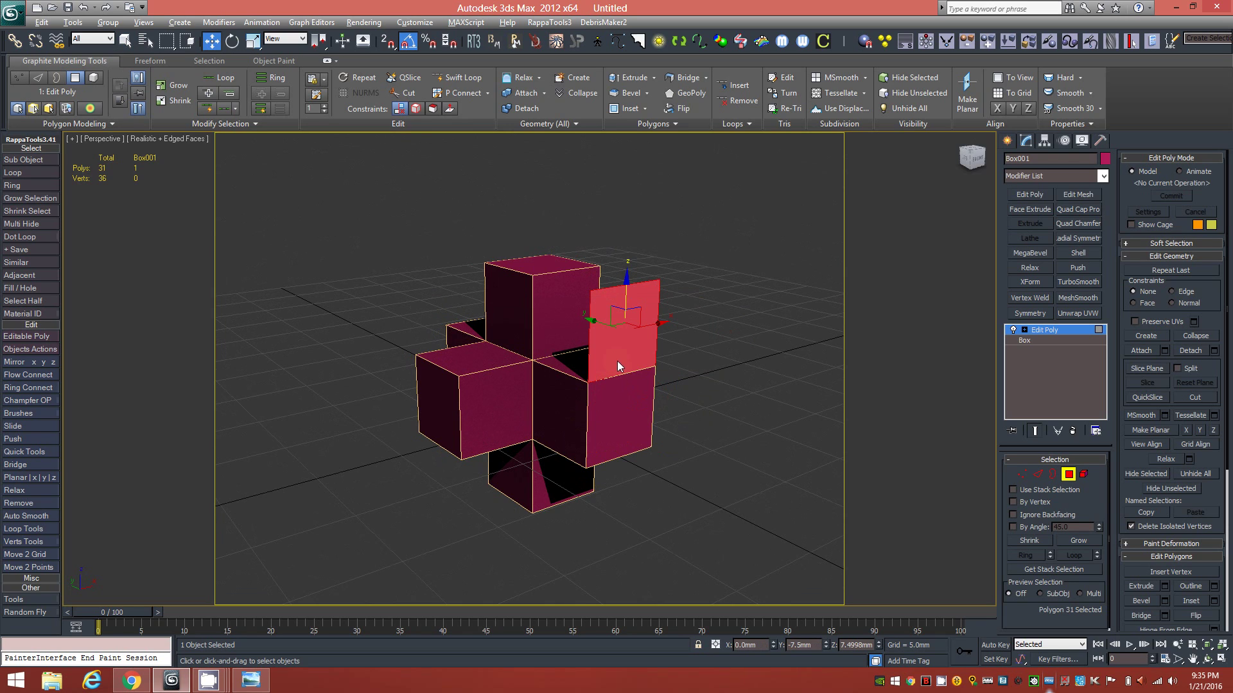
Step: Fine-tune the cloned polygon's height along Z to 7.5041 mm
{"action": "scroll", "coordinate": [618, 362], "scroll_direction": "up", "scroll_amount": 3}
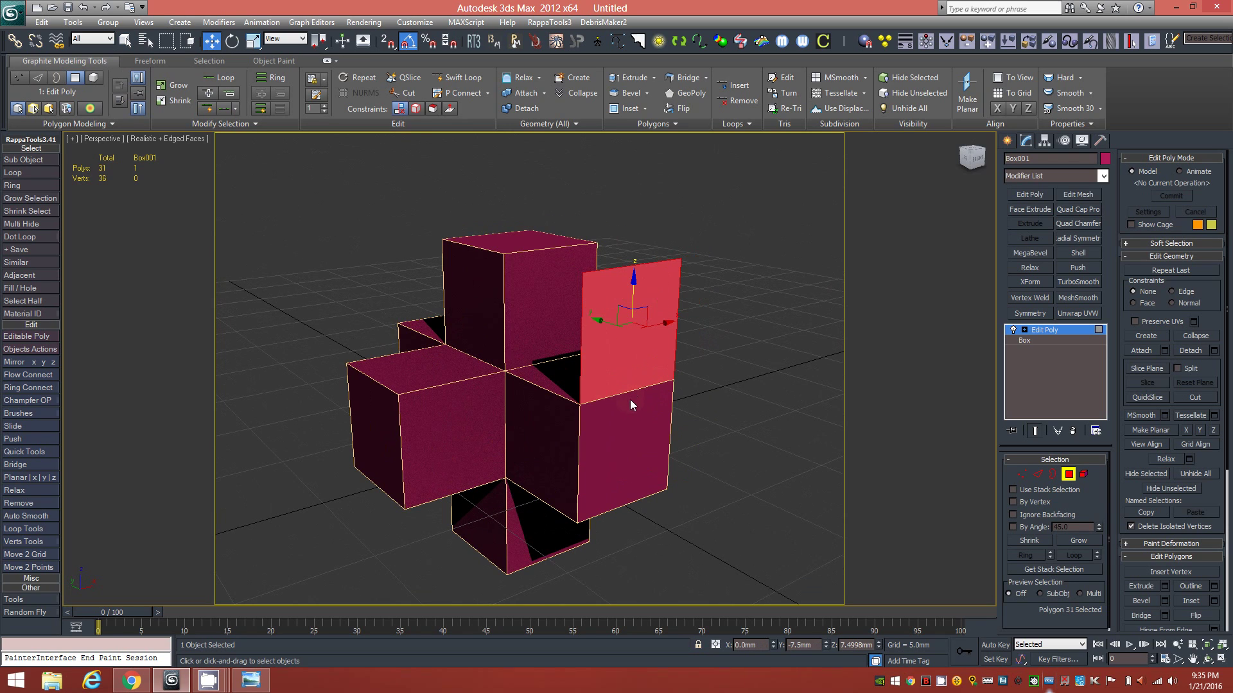
{"action": "left_click_drag", "start_coordinate": [633, 287], "coordinate": [633, 290]}
{"action": "mouse_move", "coordinate": [645, 456]}
{"action": "middle_mouse_down", "text": "alt"}
{"action": "mouse_move", "coordinate": [687, 444]}
{"action": "mouse_move", "coordinate": [639, 446]}
{"action": "mouse_move", "coordinate": [627, 476]}
{"action": "mouse_move", "coordinate": [646, 442]}
{"action": "mouse_move", "coordinate": [743, 442]}
{"action": "mouse_move", "coordinate": [661, 456]}
{"action": "mouse_move", "coordinate": [646, 441]}
{"action": "middle_mouse_up", "text": "alt"}
{"action": "middle_click_drag", "start_coordinate": [614, 338], "coordinate": [643, 409], "text": "alt"}
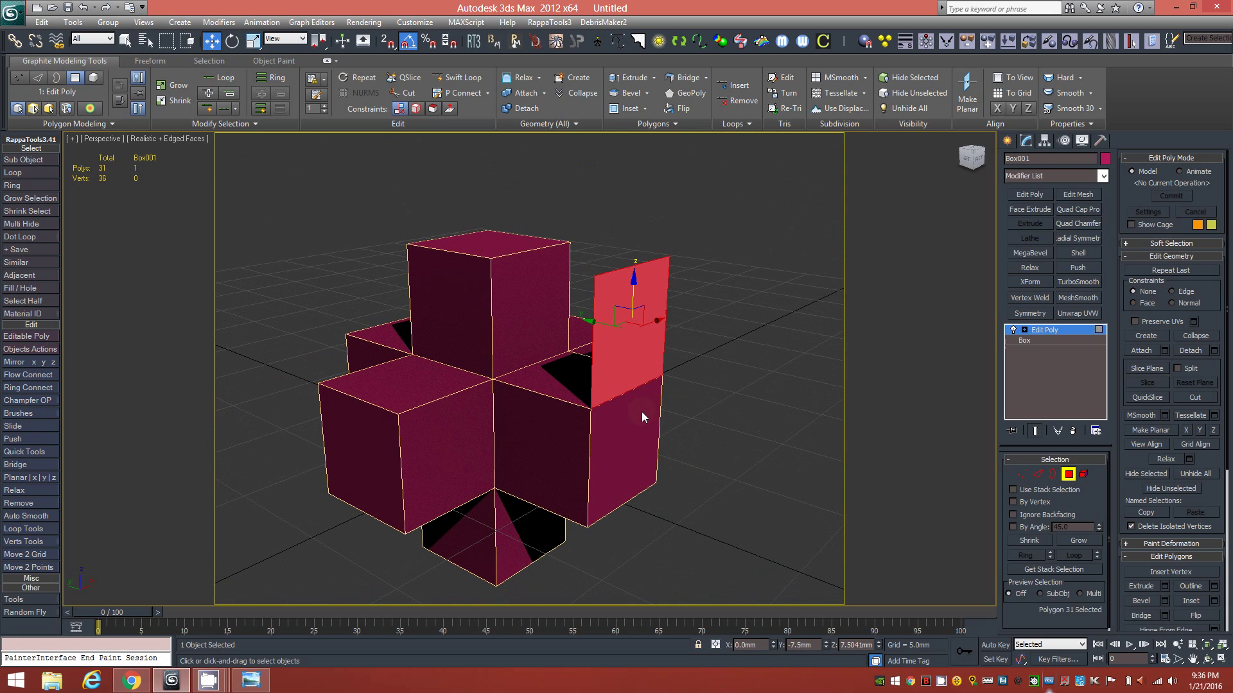
Step: Start a Hinge From Edge on the arm's end polygon, picking the upper edge of the cloned polygon as the hinge
{"action": "left_click", "coordinate": [626, 443]}
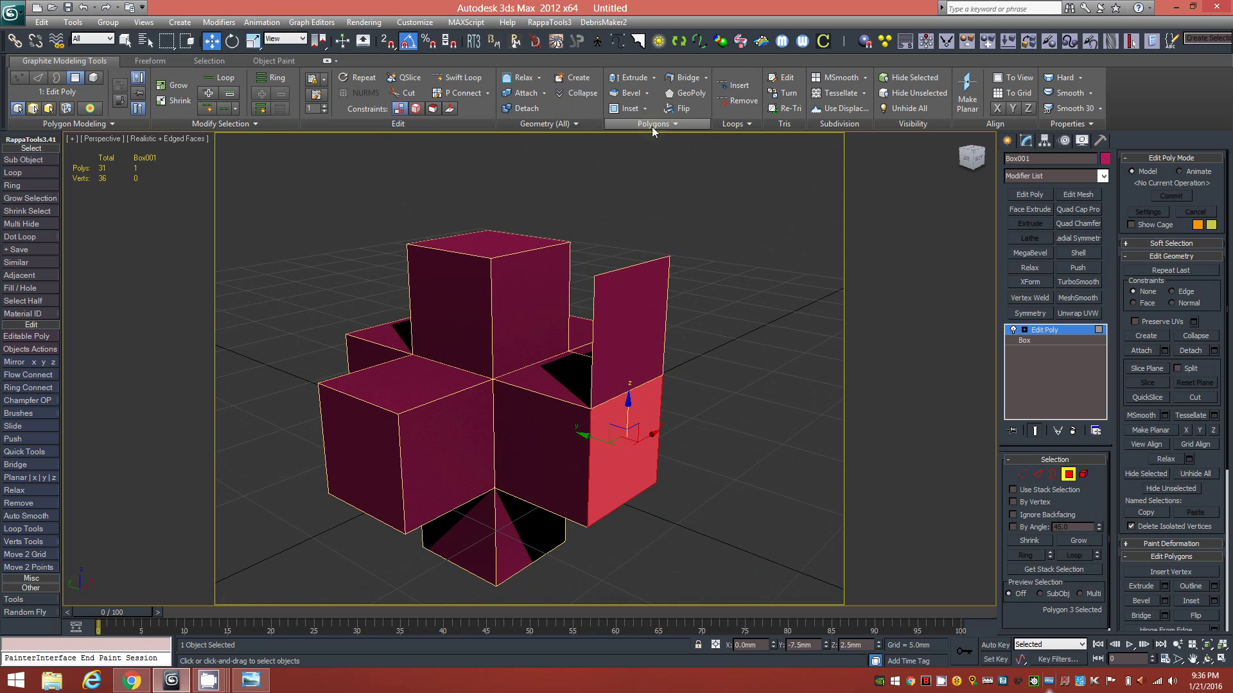
{"action": "left_click", "coordinate": [668, 127]}
{"action": "left_click", "coordinate": [676, 127]}
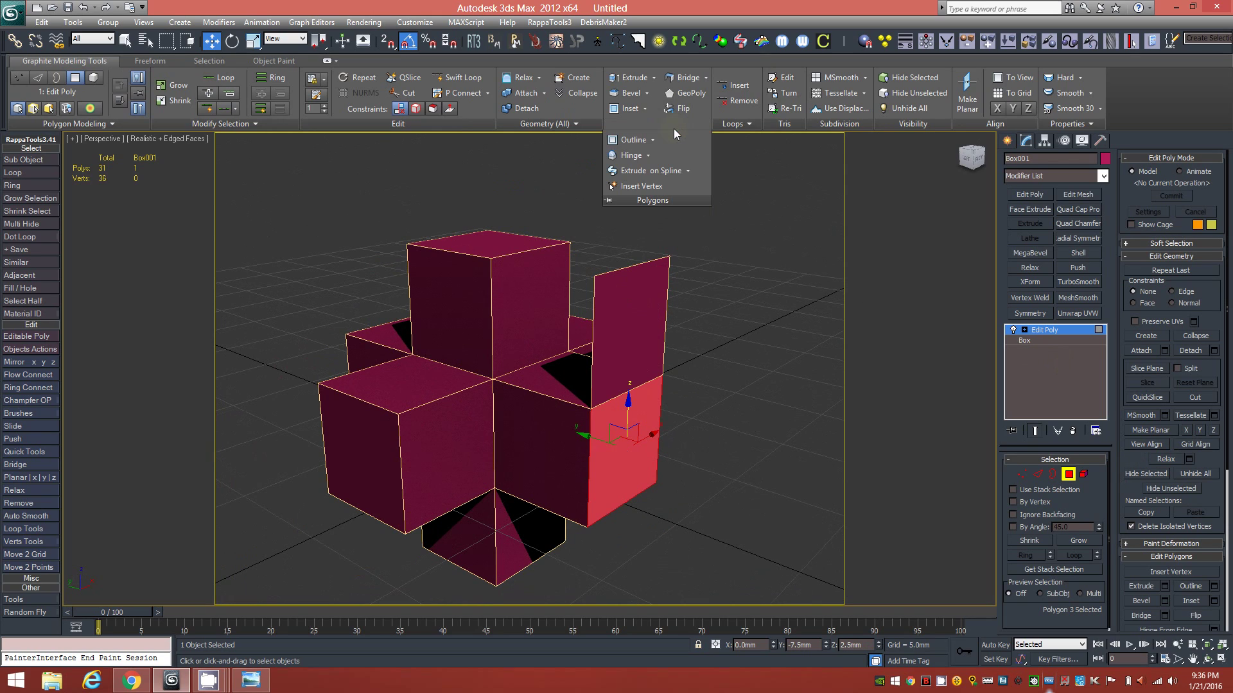
{"action": "left_click", "coordinate": [632, 161], "text": "shift"}
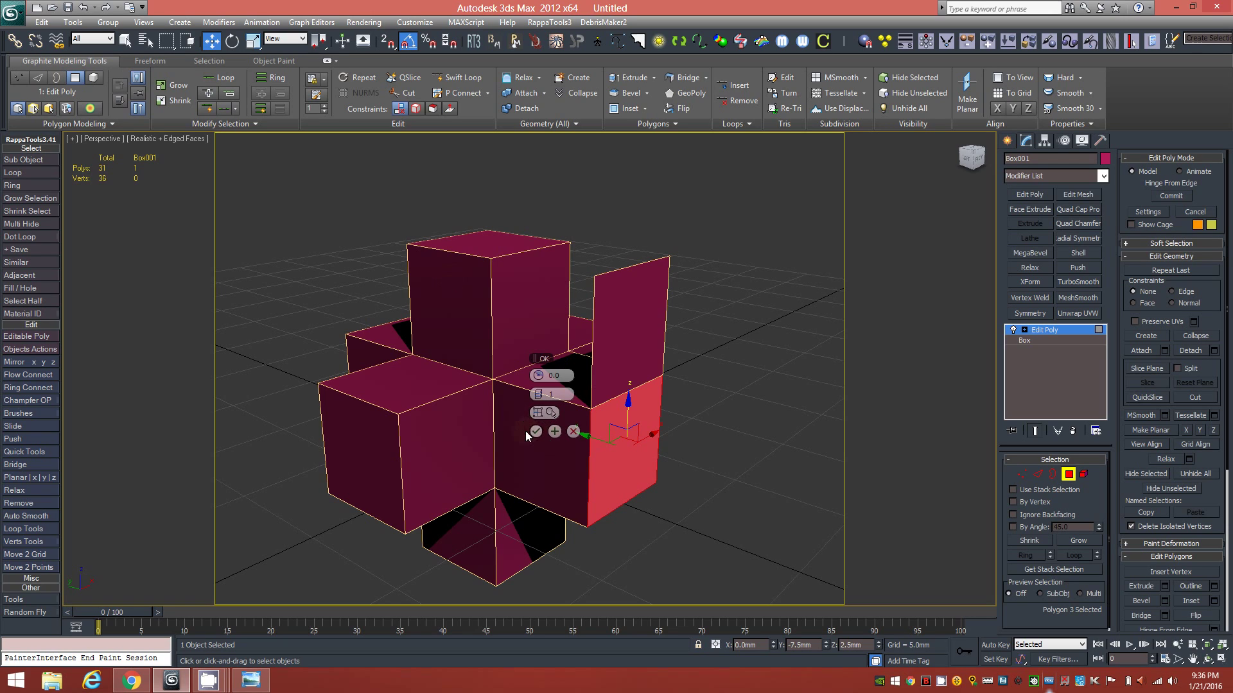
{"action": "left_click", "coordinate": [542, 412]}
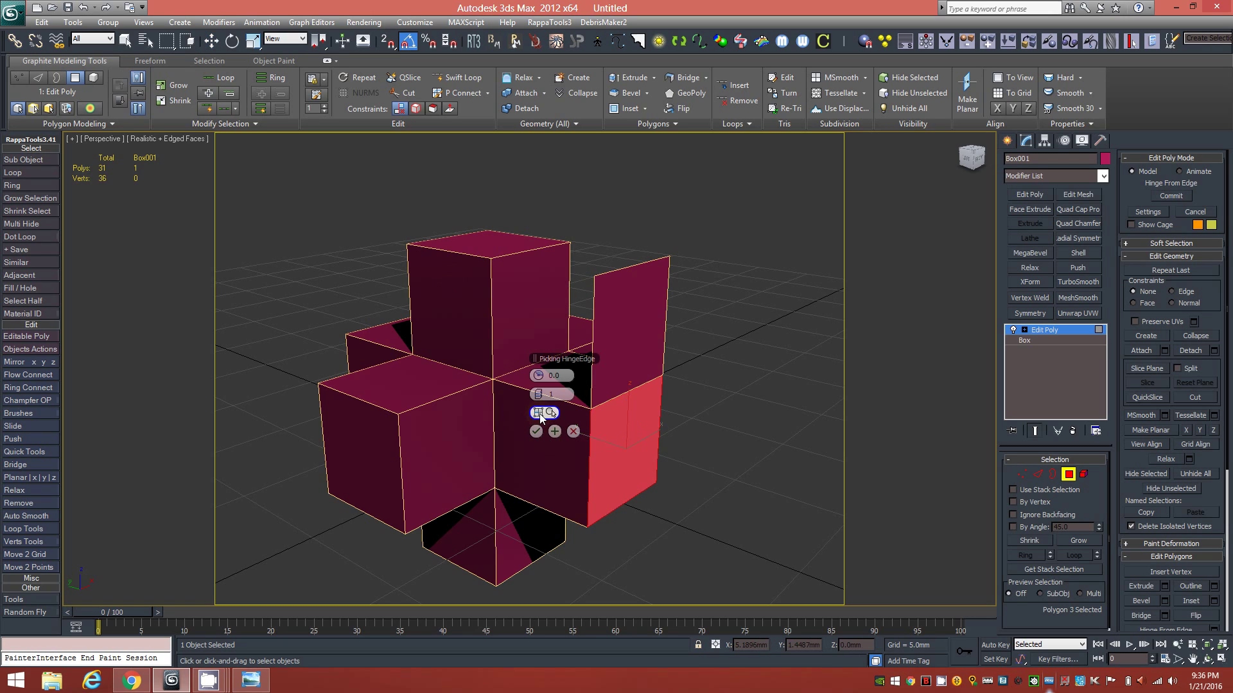
{"action": "left_click", "coordinate": [628, 267]}
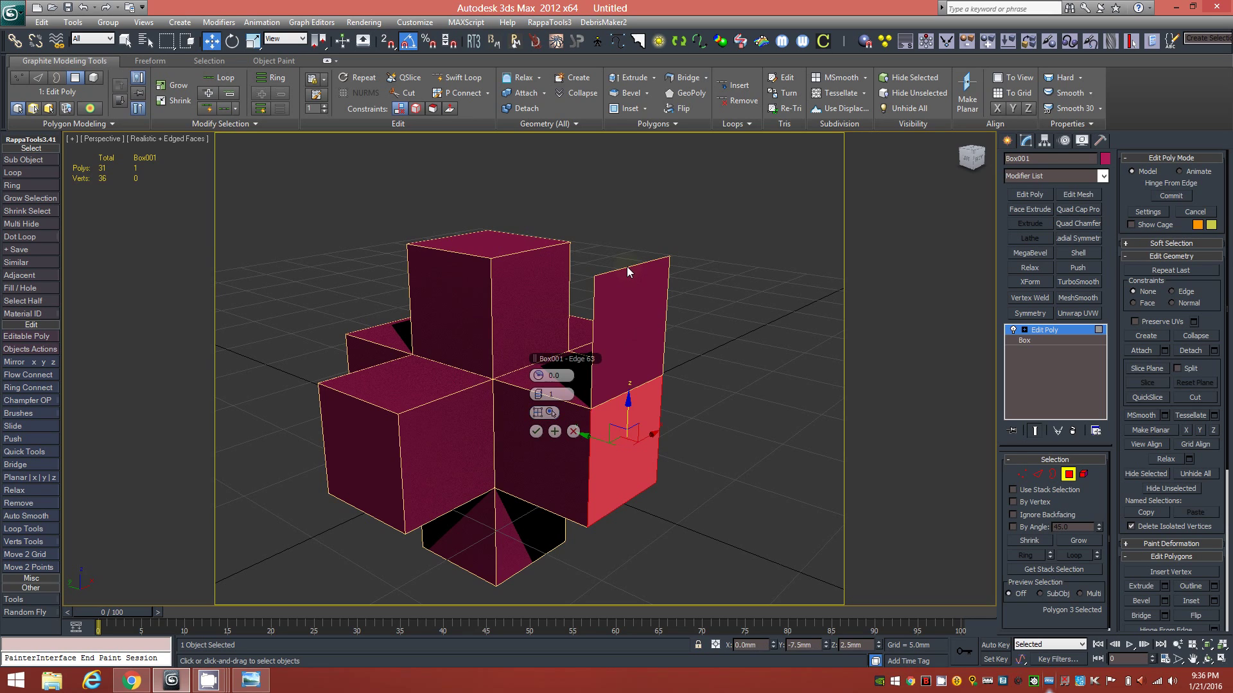
Step: Set the hinge to 5 segments and an angle of 230 degrees
{"action": "left_click", "coordinate": [550, 414]}
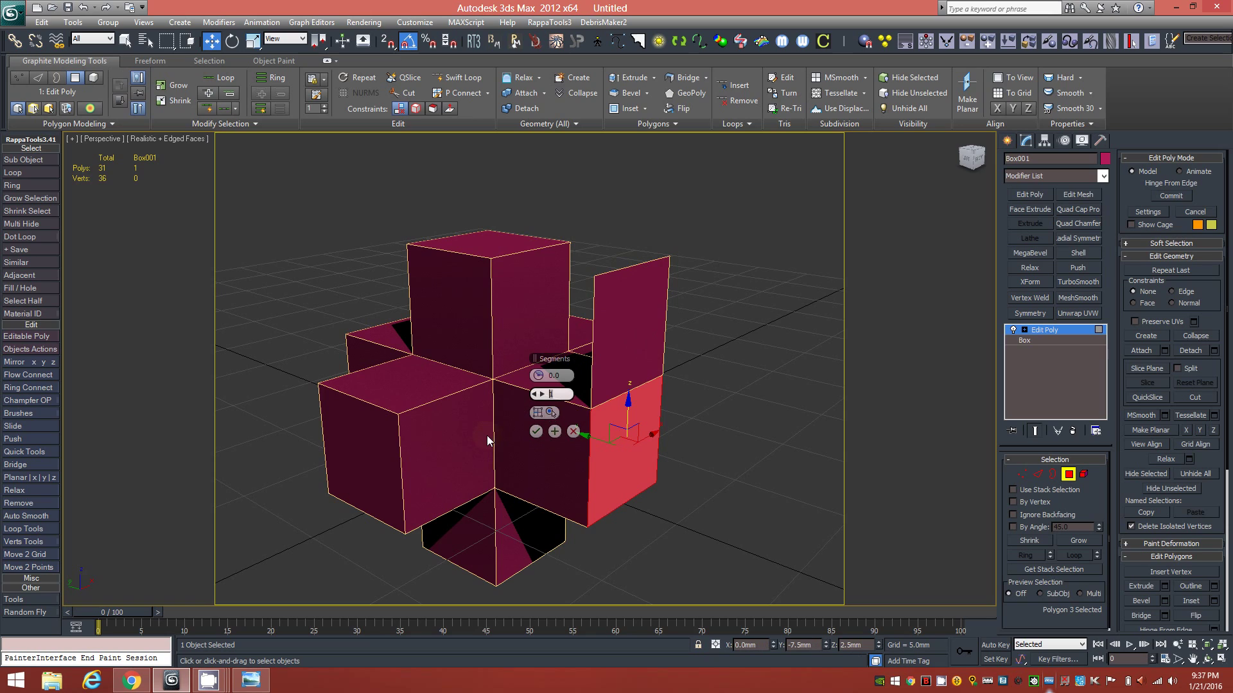
{"action": "type", "text": "5"}
{"action": "left_click", "coordinate": [560, 375]}
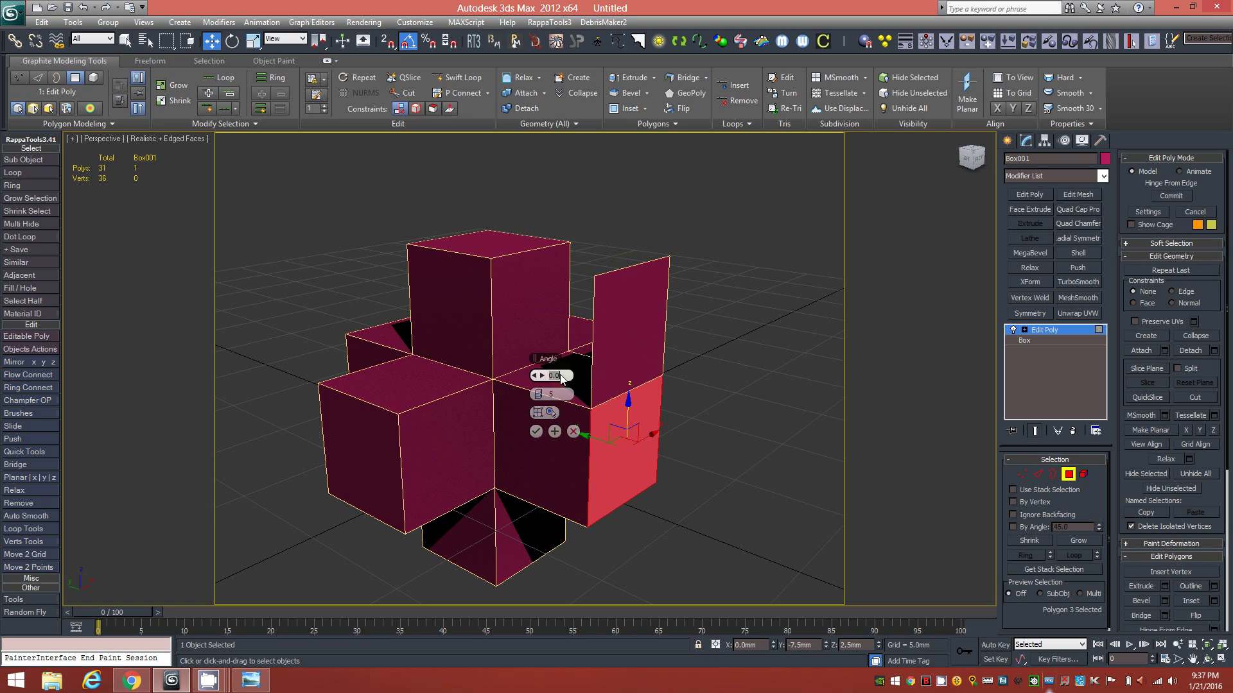
{"action": "type", "text": "22"}
{"action": "key", "text": "BackSpace"}
{"action": "type", "text": "30"}
{"action": "key", "text": "Return"}
{"action": "left_click", "coordinate": [537, 431]}
{"action": "middle_click_drag", "start_coordinate": [671, 222], "coordinate": [686, 335], "text": "alt"}
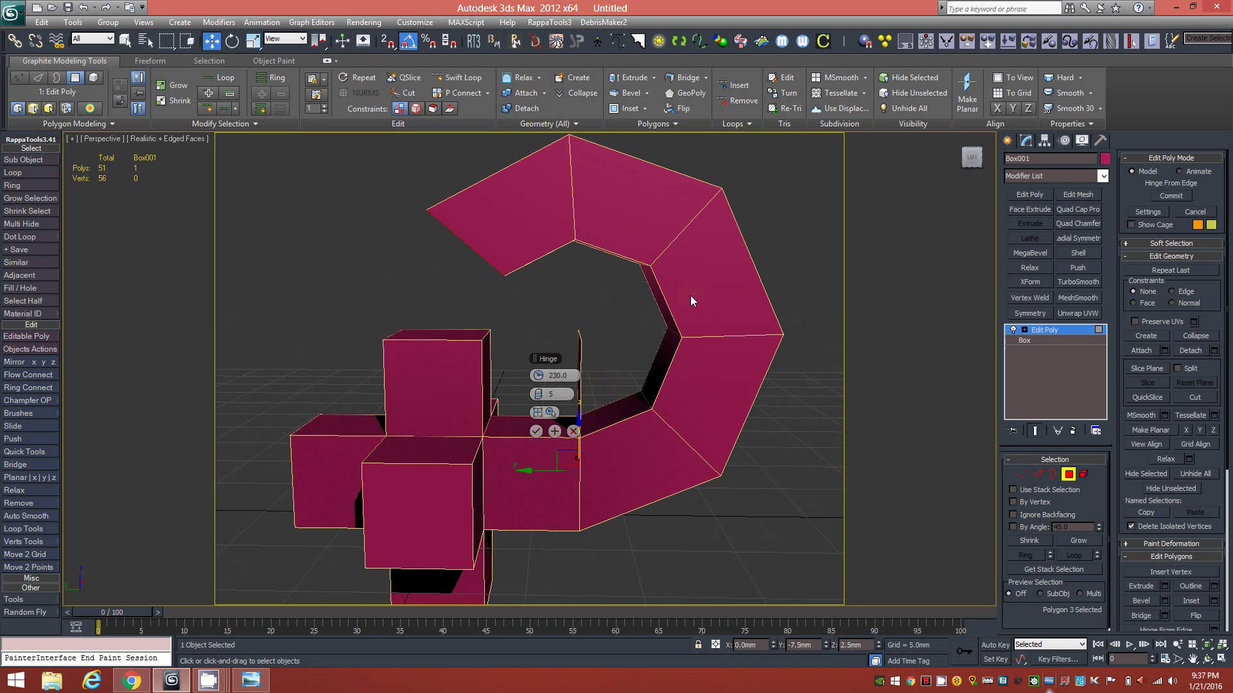
Step: Accept the hinge and bridge the curved arm's open end polygon to the top polygon of the upright arm
{"action": "middle_click_drag", "start_coordinate": [689, 350], "coordinate": [655, 360], "text": "alt"}
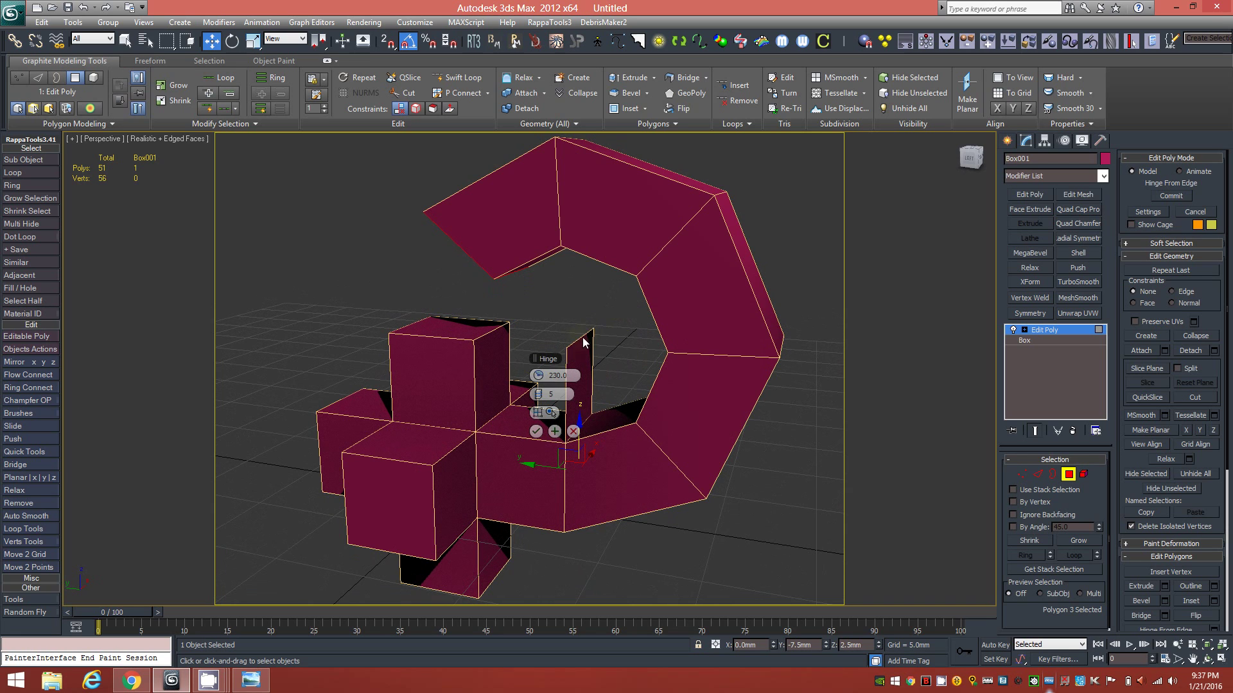
{"action": "mouse_move", "coordinate": [638, 355]}
{"action": "middle_mouse_down", "text": "alt"}
{"action": "mouse_move", "coordinate": [626, 357]}
{"action": "mouse_move", "coordinate": [680, 357]}
{"action": "mouse_move", "coordinate": [655, 344]}
{"action": "mouse_move", "coordinate": [631, 356]}
{"action": "middle_mouse_up", "text": "alt"}
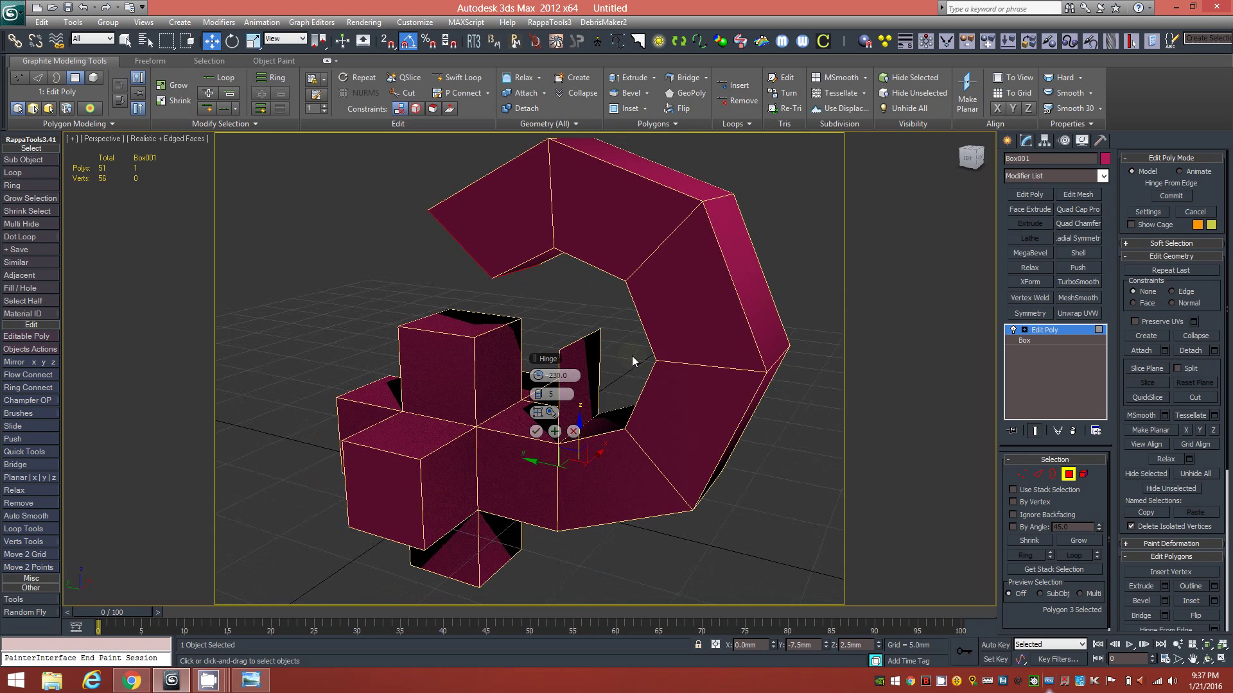
{"action": "left_click", "coordinate": [535, 431]}
{"action": "middle_click_drag", "start_coordinate": [547, 442], "coordinate": [739, 388], "text": "alt"}
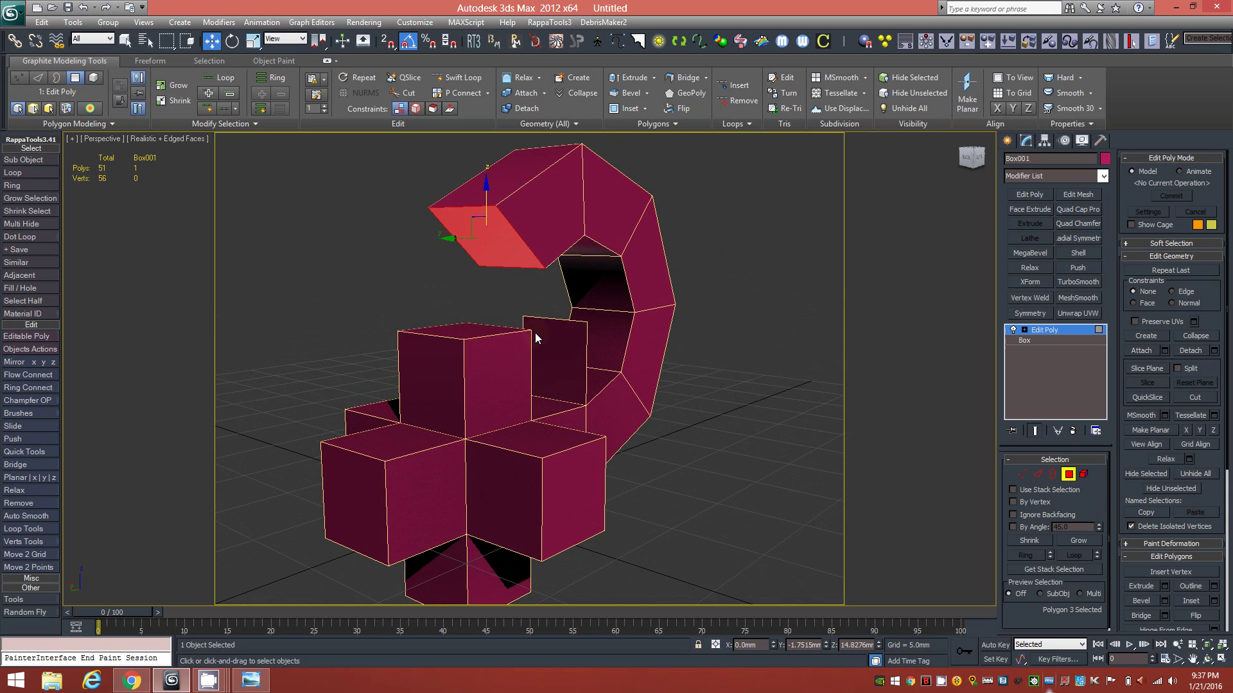
{"action": "middle_click_drag", "start_coordinate": [570, 306], "coordinate": [529, 248], "text": "alt"}
{"action": "left_click", "coordinate": [473, 334], "text": "ctrl"}
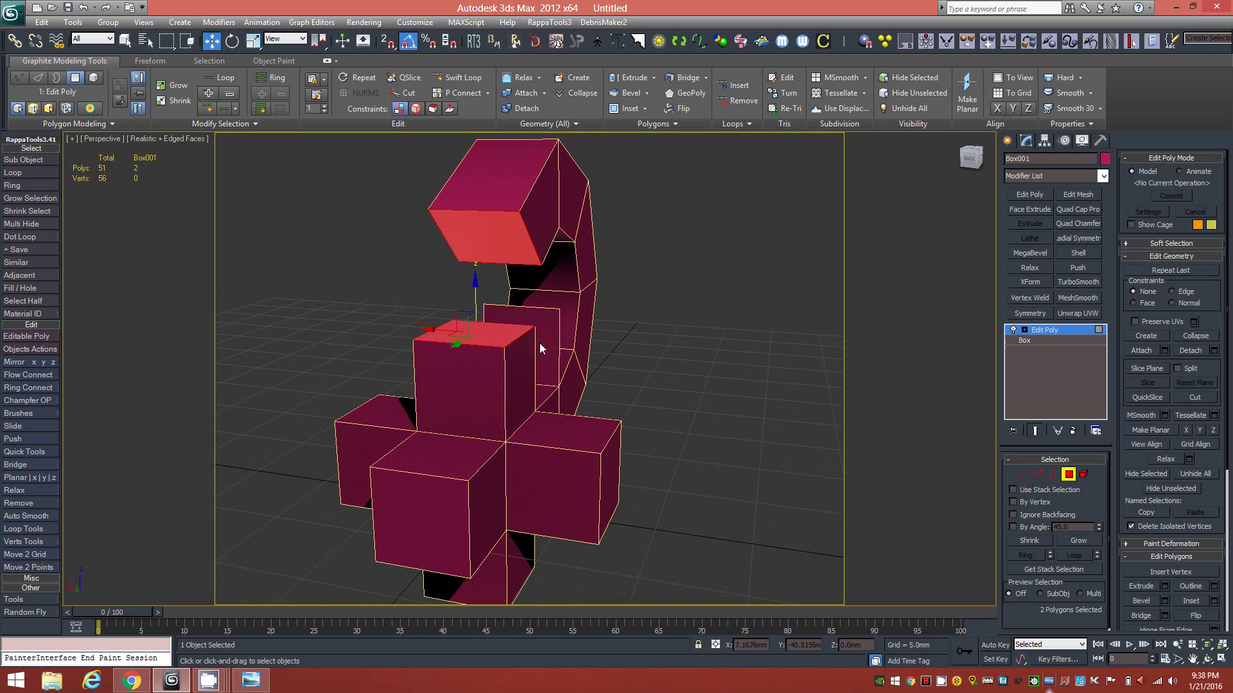
{"action": "middle_click_drag", "start_coordinate": [576, 350], "coordinate": [525, 364], "text": "alt"}
{"action": "key", "text": "ctrl+shift+b"}
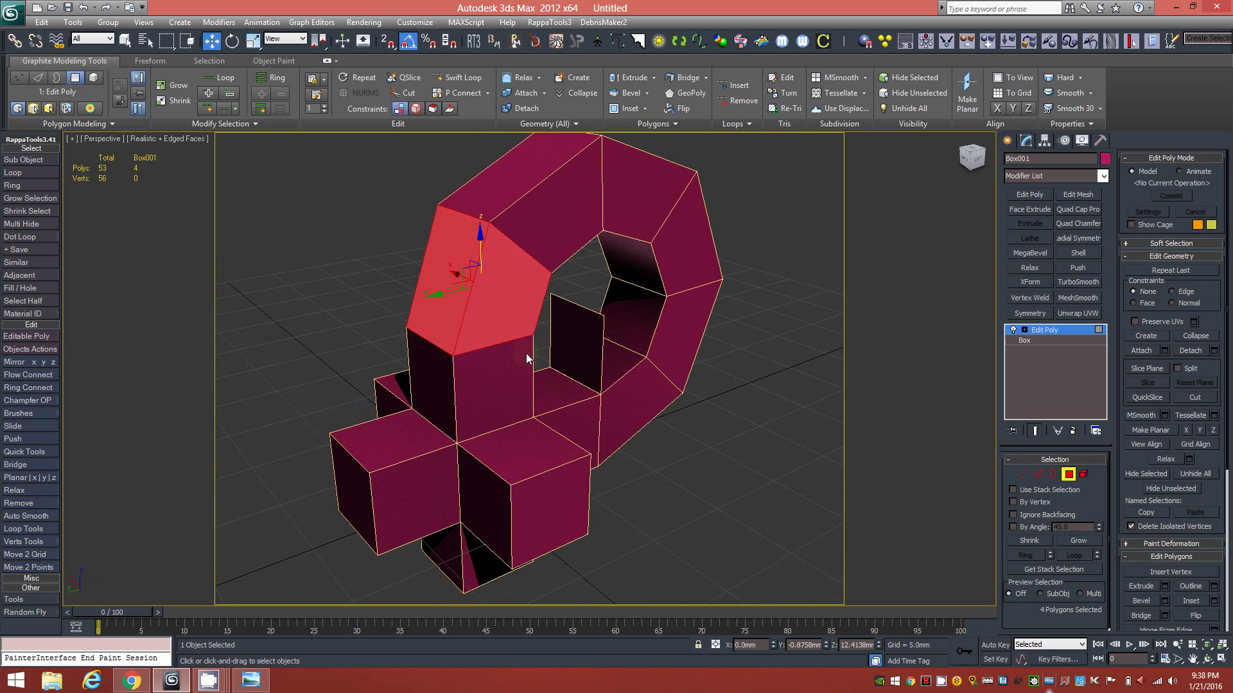
Step: Delete the leftover cloned polygon standing inside the vertical loop
{"action": "middle_click_drag", "start_coordinate": [633, 294], "coordinate": [561, 276], "text": "alt"}
{"action": "left_click", "coordinate": [588, 379]}
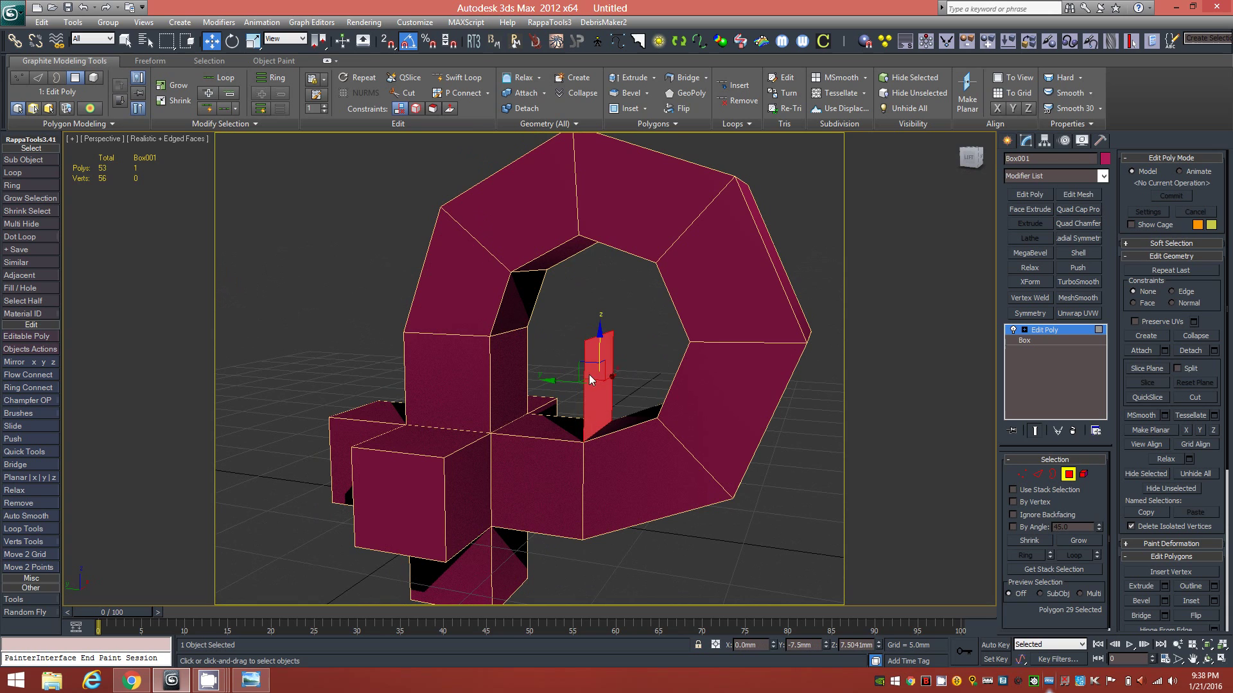
{"action": "mouse_move", "coordinate": [595, 409]}
{"action": "middle_mouse_down", "text": "alt"}
{"action": "mouse_move", "coordinate": [649, 406]}
{"action": "mouse_move", "coordinate": [579, 412]}
{"action": "middle_mouse_up", "text": "alt"}
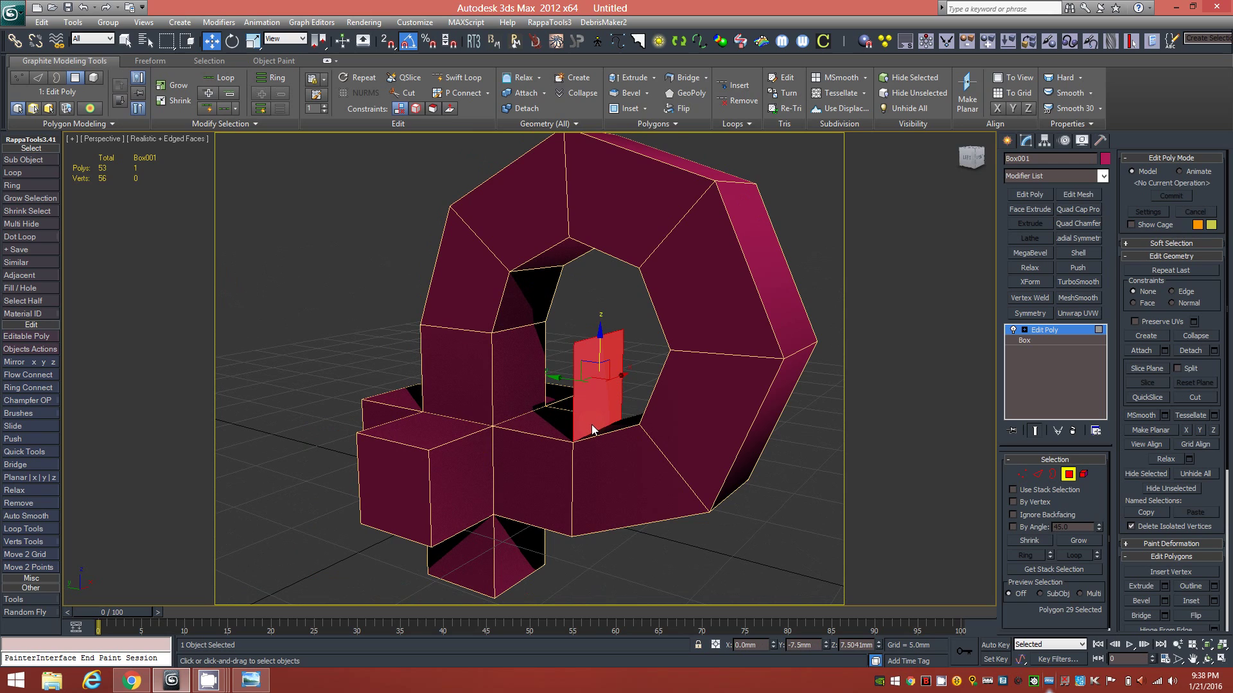
{"action": "key", "text": "Delete"}
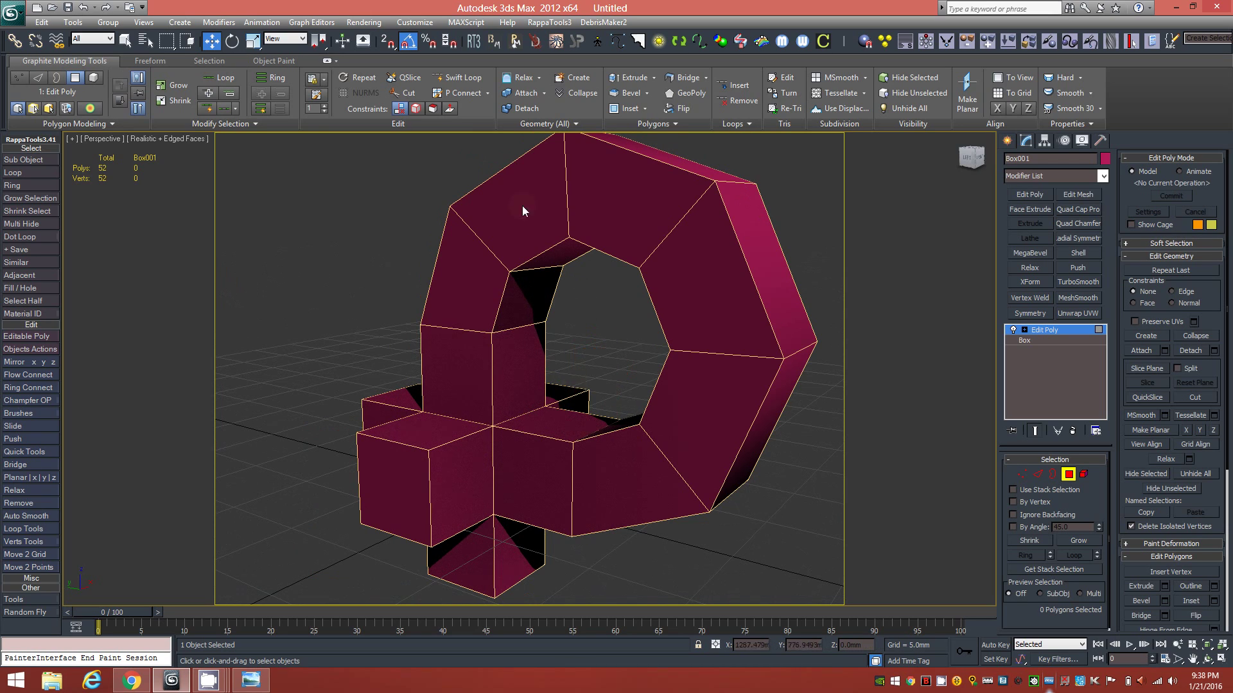
Step: Clone the end polygon of the negative-X arm sideways along Y by about 5 mm as an element of the same mesh
{"action": "middle_click_drag", "start_coordinate": [576, 434], "coordinate": [563, 470], "text": "alt"}
{"action": "left_click", "coordinate": [517, 514]}
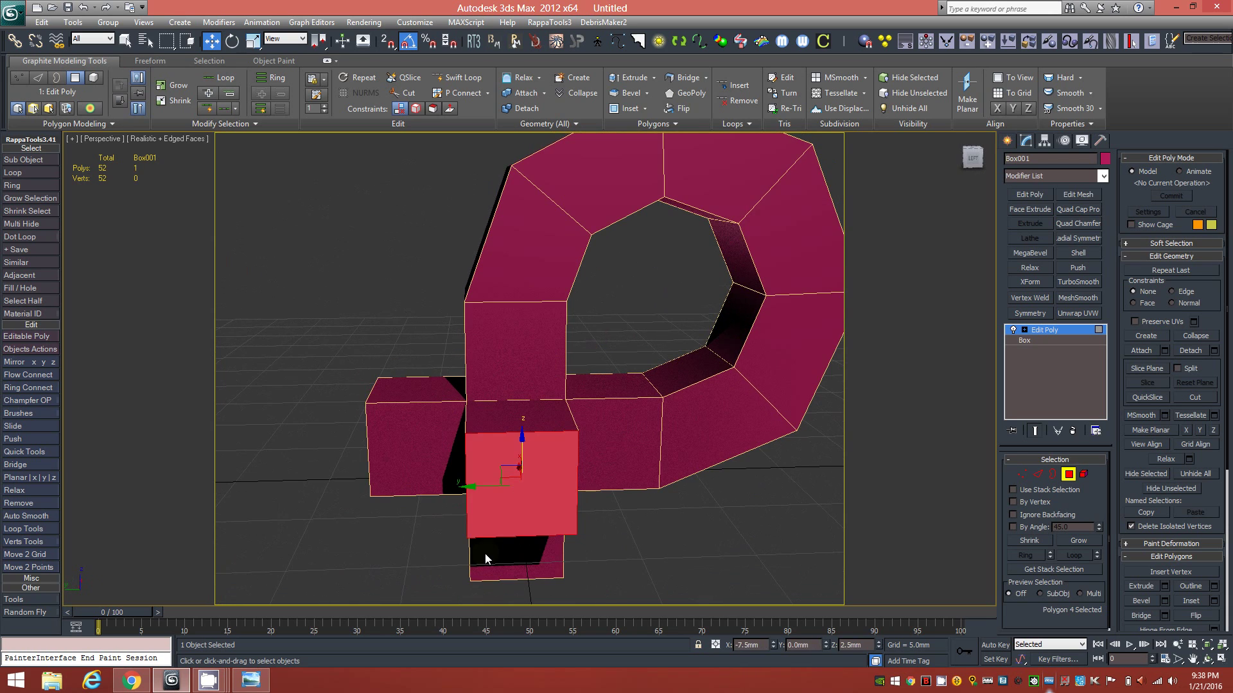
{"action": "mouse_move", "coordinate": [663, 428]}
{"action": "middle_mouse_down", "text": "alt"}
{"action": "mouse_move", "coordinate": [677, 430]}
{"action": "mouse_move", "coordinate": [648, 437]}
{"action": "middle_mouse_up", "text": "alt"}
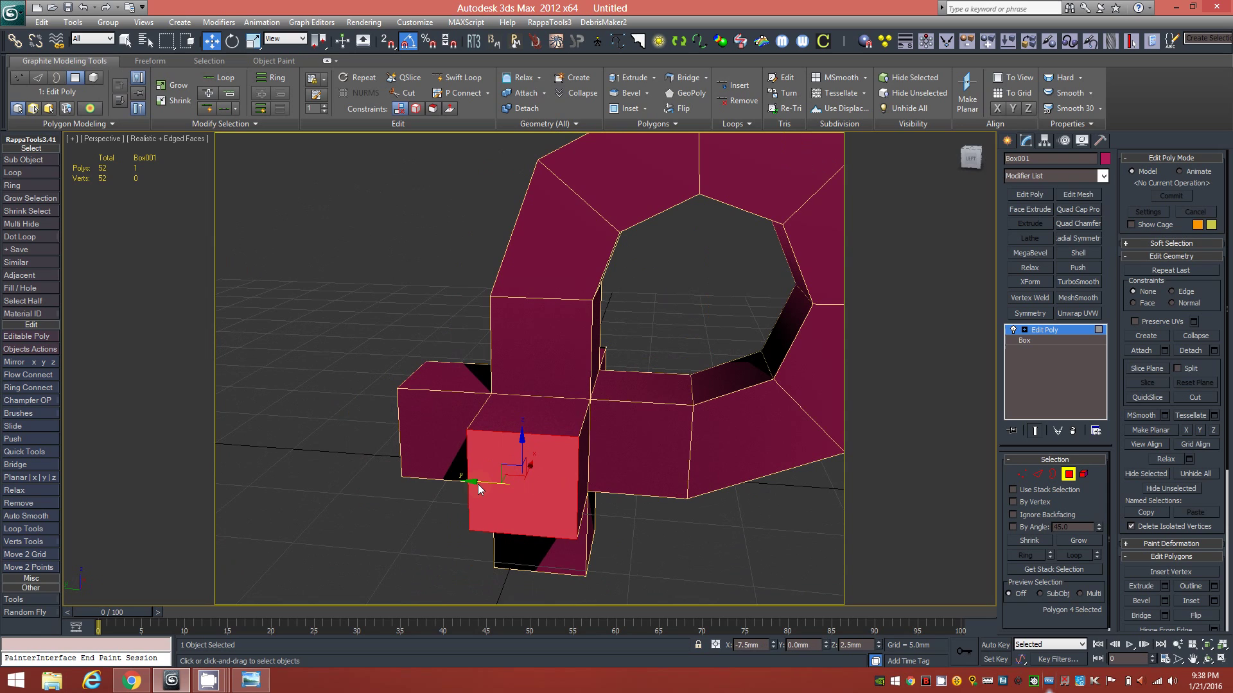
{"action": "left_click_drag", "start_coordinate": [478, 484], "coordinate": [371, 495], "text": "shift"}
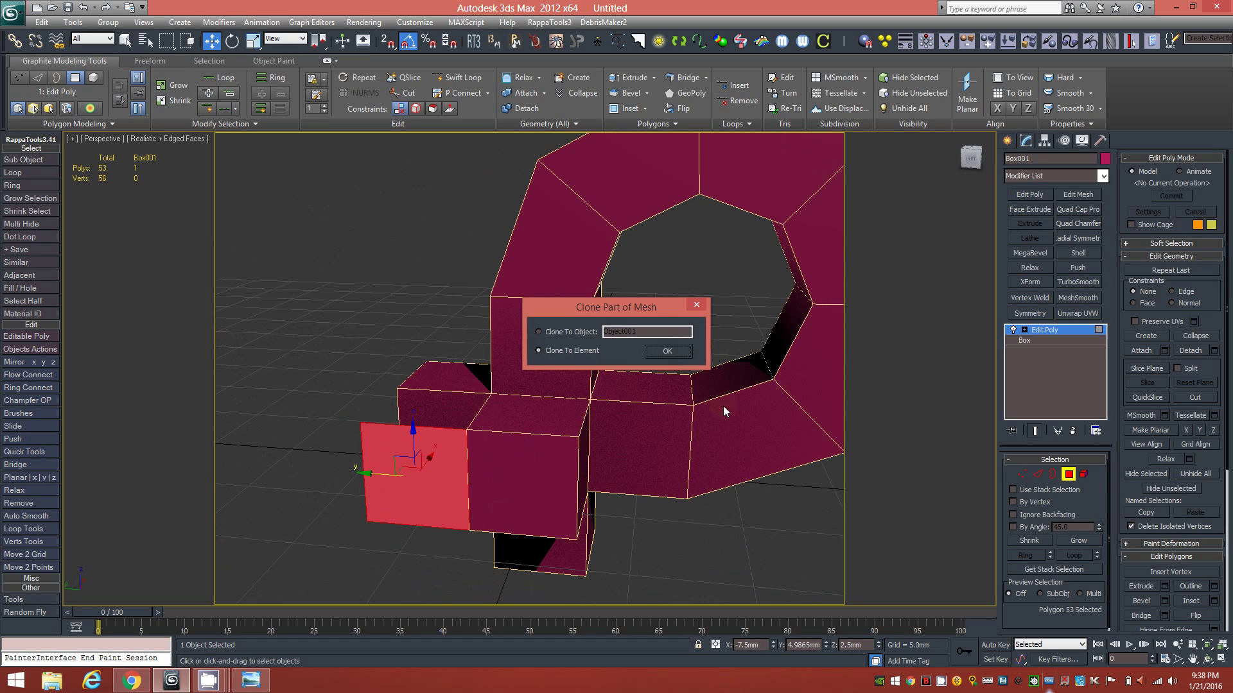
{"action": "left_click", "coordinate": [667, 353]}
Step: Start a Hinge From Edge on the negative-X arm's end polygon, picking the clone's outer vertical edge as the hinge
{"action": "scroll", "coordinate": [551, 470], "scroll_direction": "down", "scroll_amount": 2}
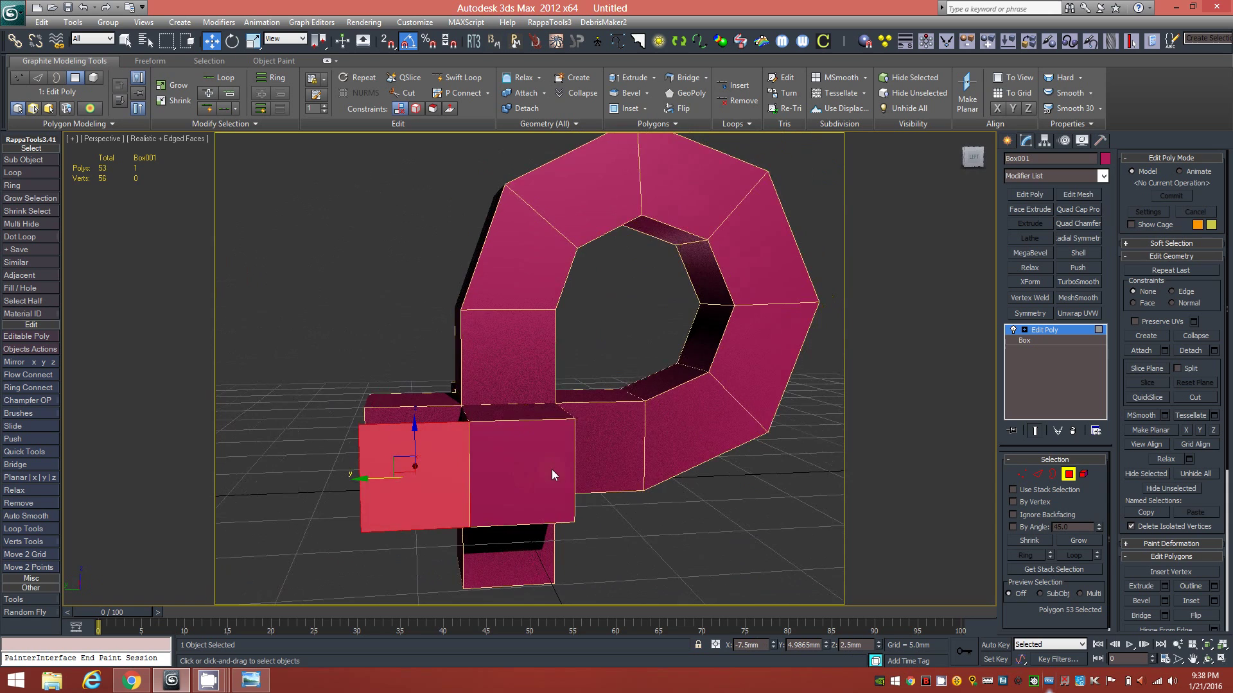
{"action": "scroll", "coordinate": [526, 476], "scroll_direction": "up", "scroll_amount": 5}
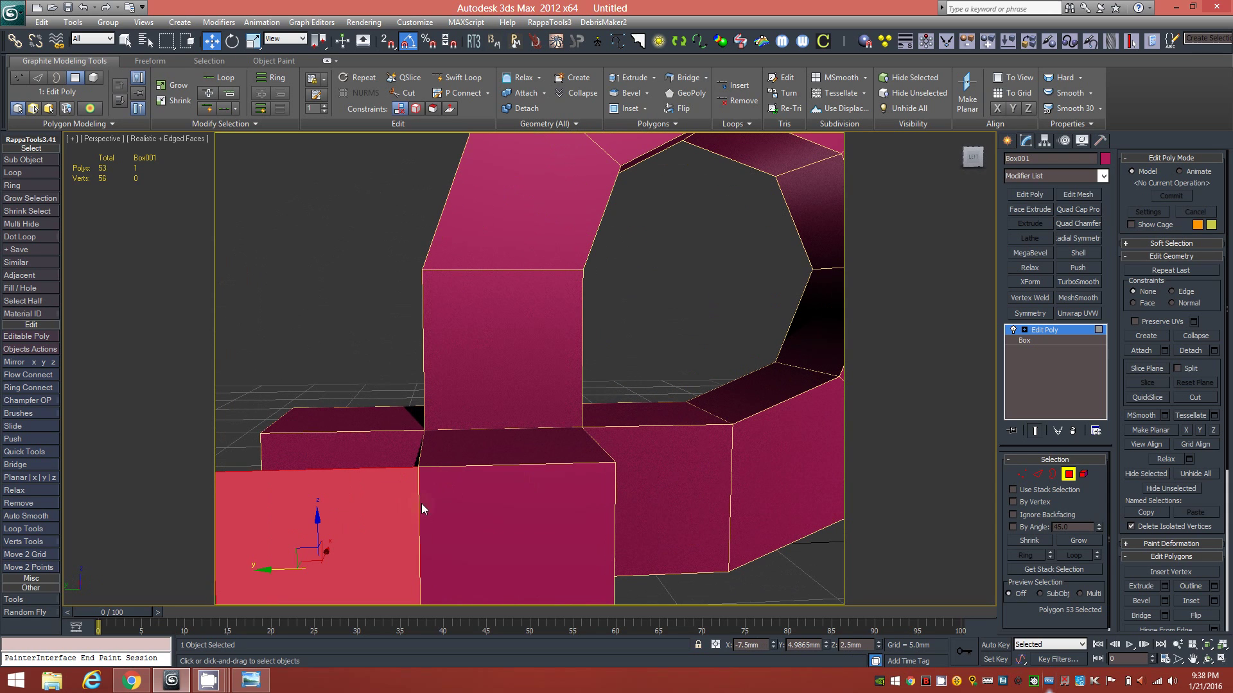
{"action": "mouse_move", "coordinate": [522, 499]}
{"action": "middle_mouse_down", "text": "alt"}
{"action": "mouse_move", "coordinate": [497, 514]}
{"action": "mouse_move", "coordinate": [517, 523]}
{"action": "middle_mouse_up", "text": "alt"}
{"action": "middle_click_drag", "start_coordinate": [529, 504], "coordinate": [569, 488], "text": "alt"}
{"action": "left_click", "coordinate": [586, 494]}
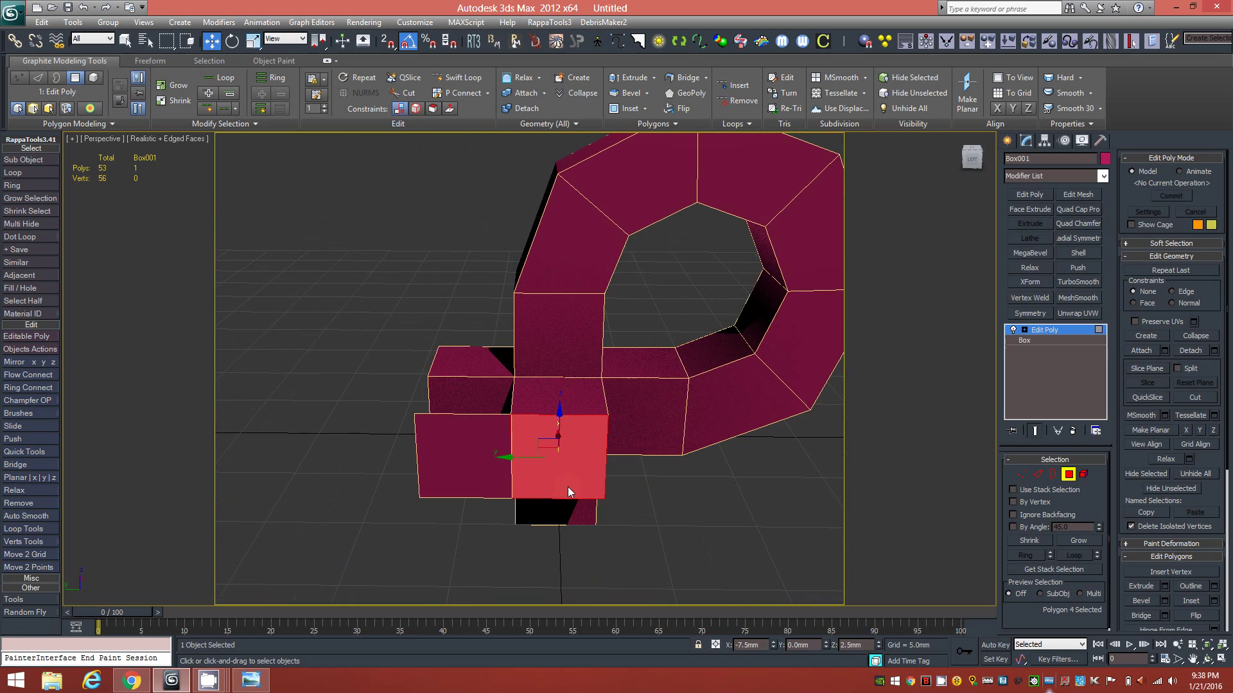
{"action": "left_click", "coordinate": [662, 123]}
{"action": "left_click", "coordinate": [628, 156]}
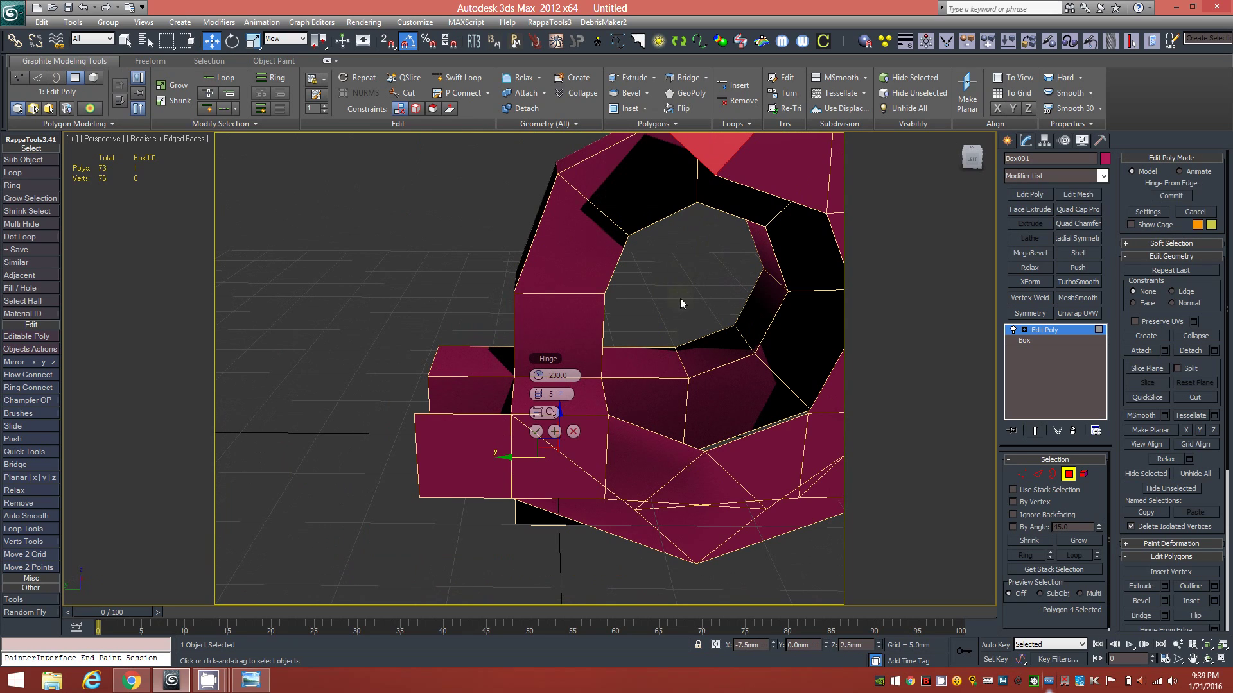
{"action": "left_click", "coordinate": [538, 413]}
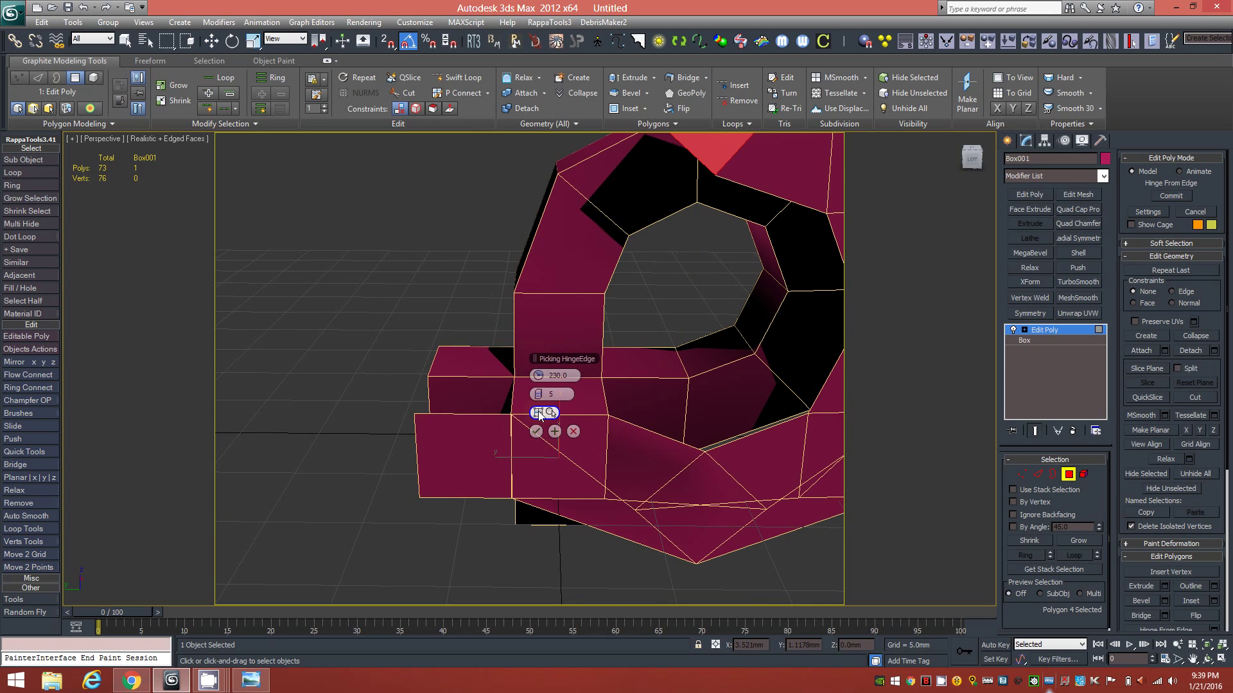
{"action": "left_click", "coordinate": [416, 463]}
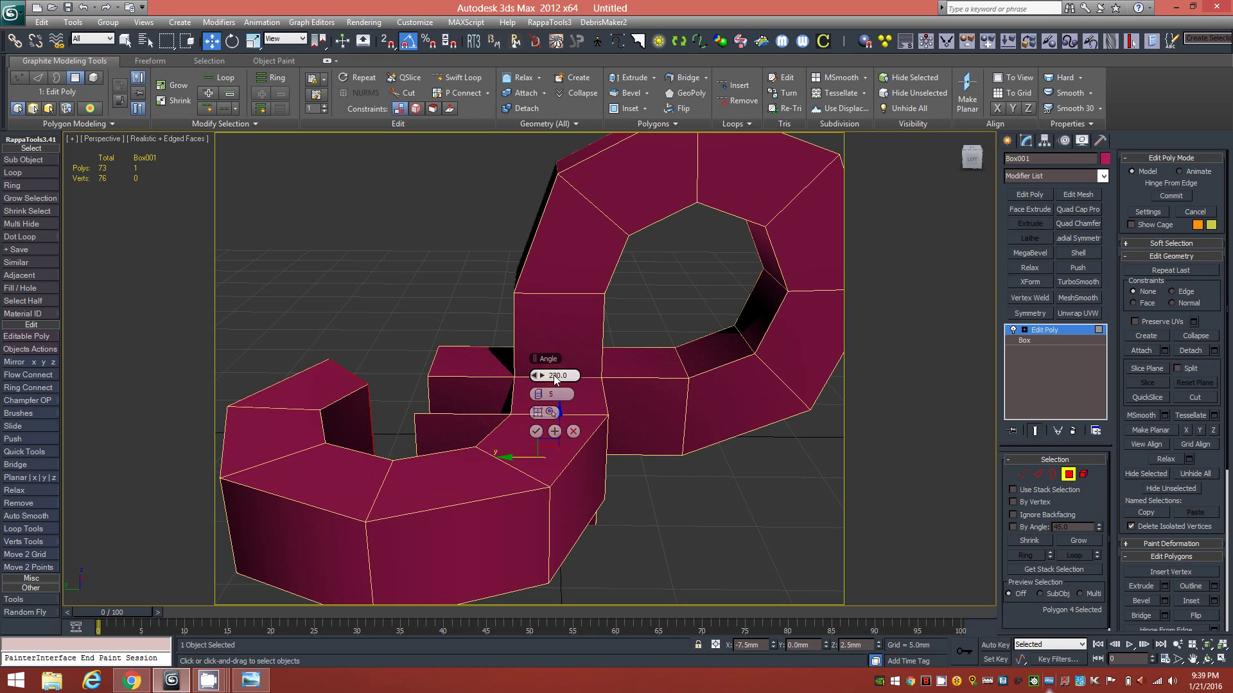
Step: Enter 5 segments for the horizontal hinge and accept it
{"action": "double_click", "coordinate": [550, 394]}
{"action": "key", "text": "BackSpace"}
{"action": "type", "text": "5"}
{"action": "left_click", "coordinate": [538, 430]}
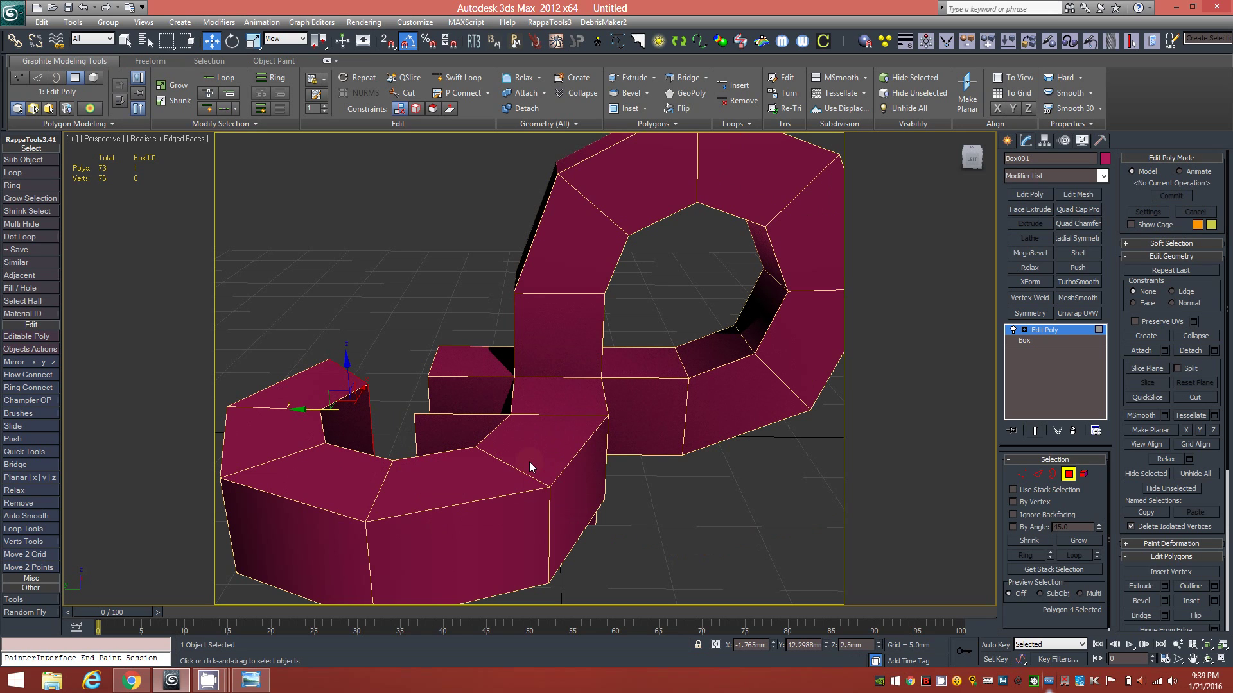
Step: Bridge the open end polygon of the horizontal curve to the end polygon of the neighbouring positive-Y arm
{"action": "middle_click_drag", "start_coordinate": [522, 455], "coordinate": [741, 432], "text": "alt"}
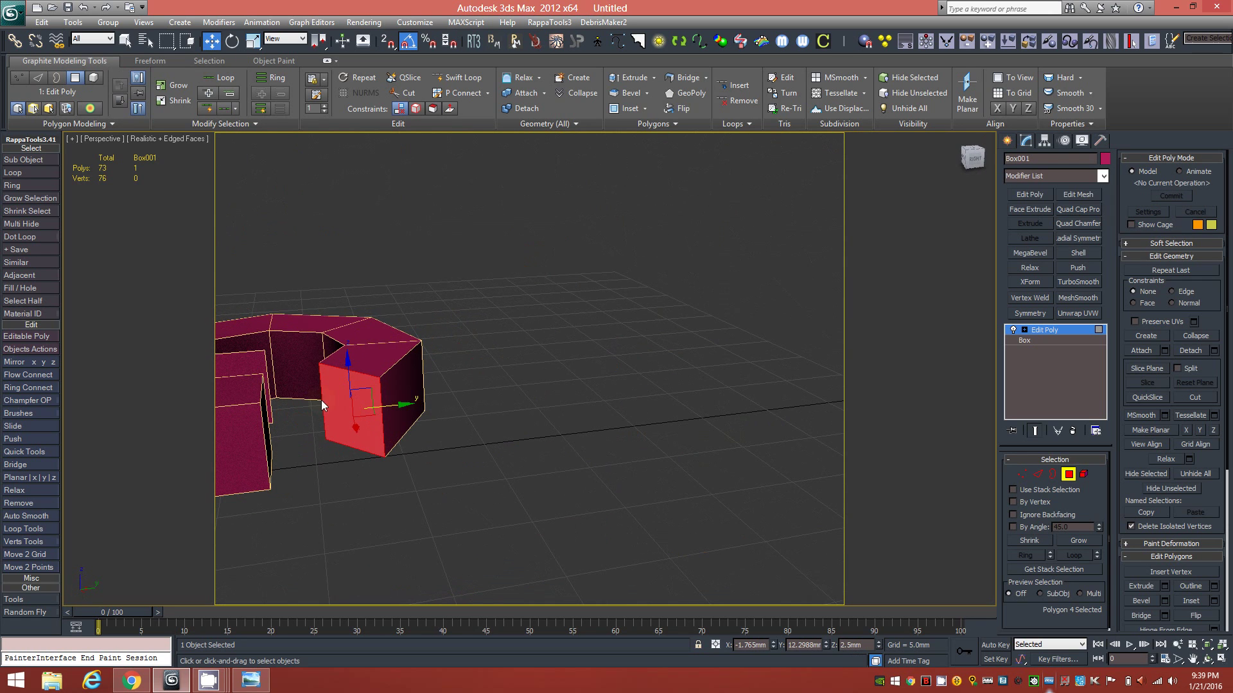
{"action": "middle_click_drag", "start_coordinate": [487, 355], "coordinate": [706, 399], "text": "alt"}
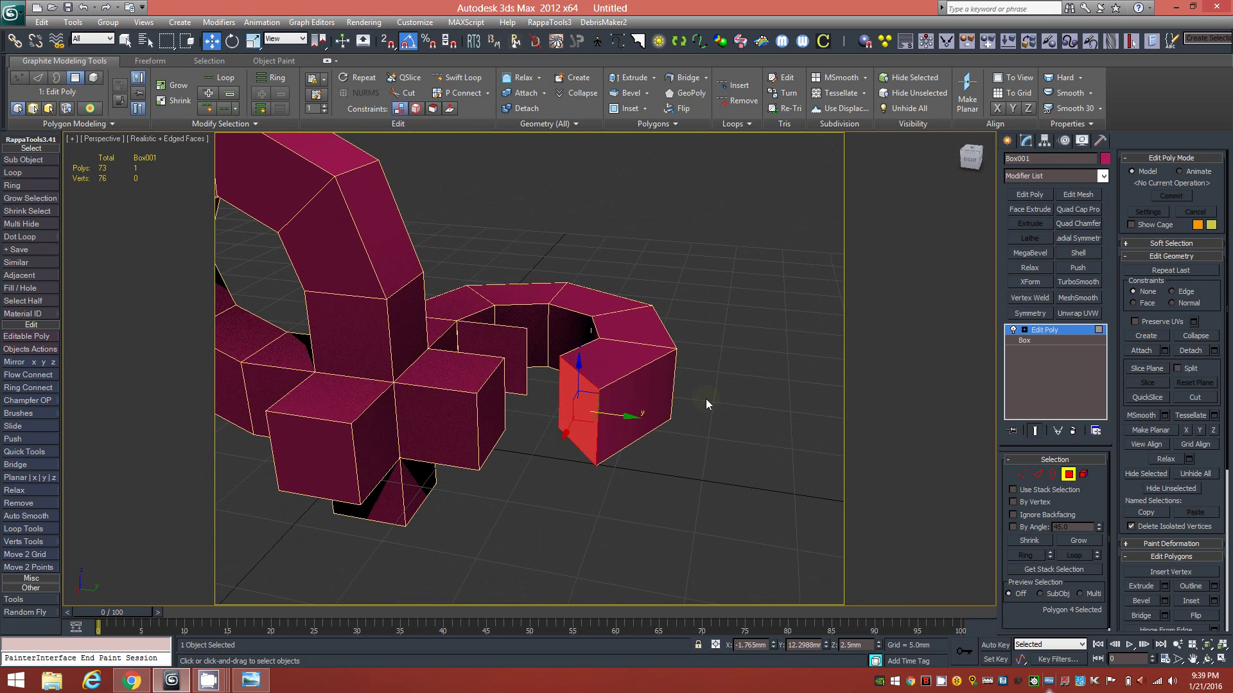
{"action": "left_click", "coordinate": [495, 418], "text": "ctrl"}
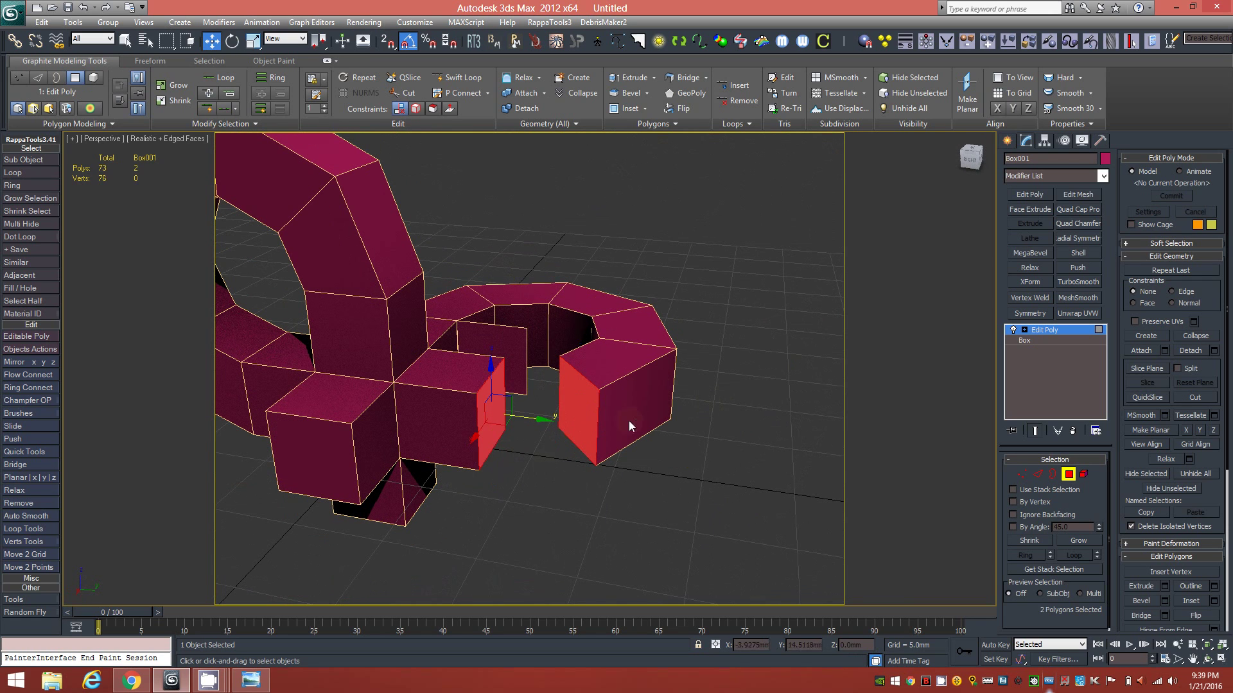
{"action": "middle_click_drag", "start_coordinate": [635, 411], "coordinate": [534, 458], "text": "alt"}
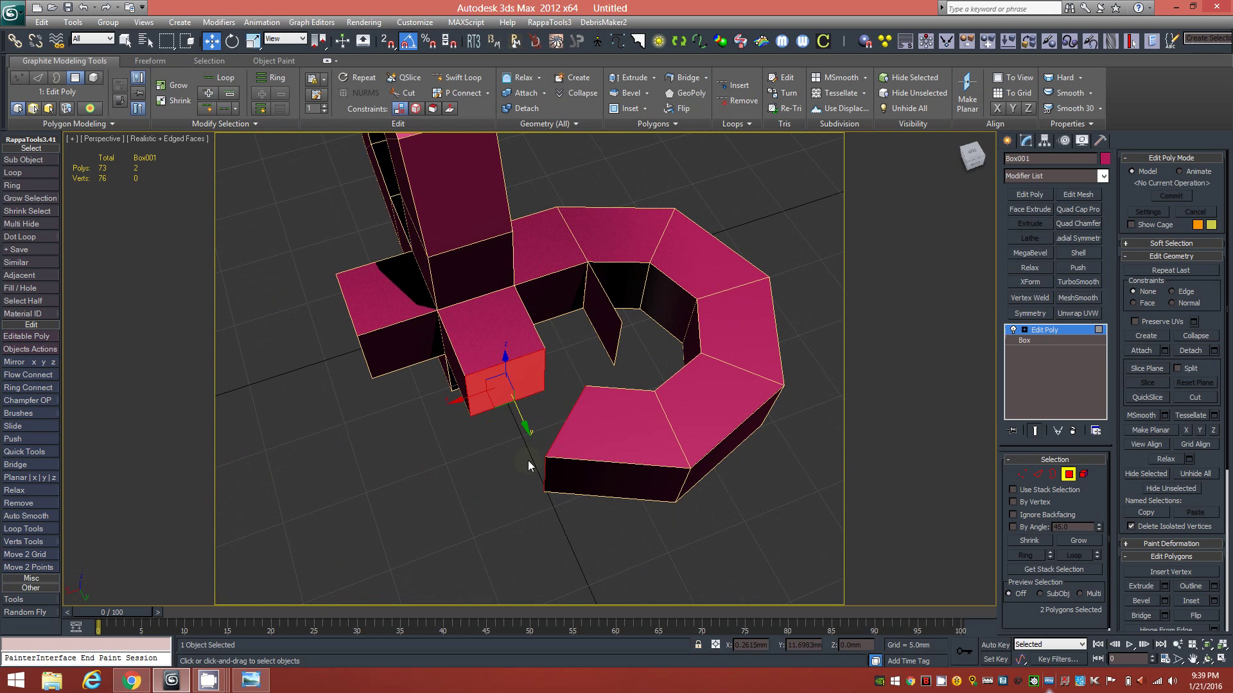
{"action": "key", "text": "shift+b"}
Step: Delete the leftover cloned polygon inside the horizontal loop
{"action": "middle_click_drag", "start_coordinate": [595, 418], "coordinate": [560, 306], "text": "alt"}
{"action": "left_click", "coordinate": [741, 496]}
{"action": "left_click", "coordinate": [561, 305]}
{"action": "middle_click_drag", "start_coordinate": [660, 382], "coordinate": [591, 360], "text": "alt"}
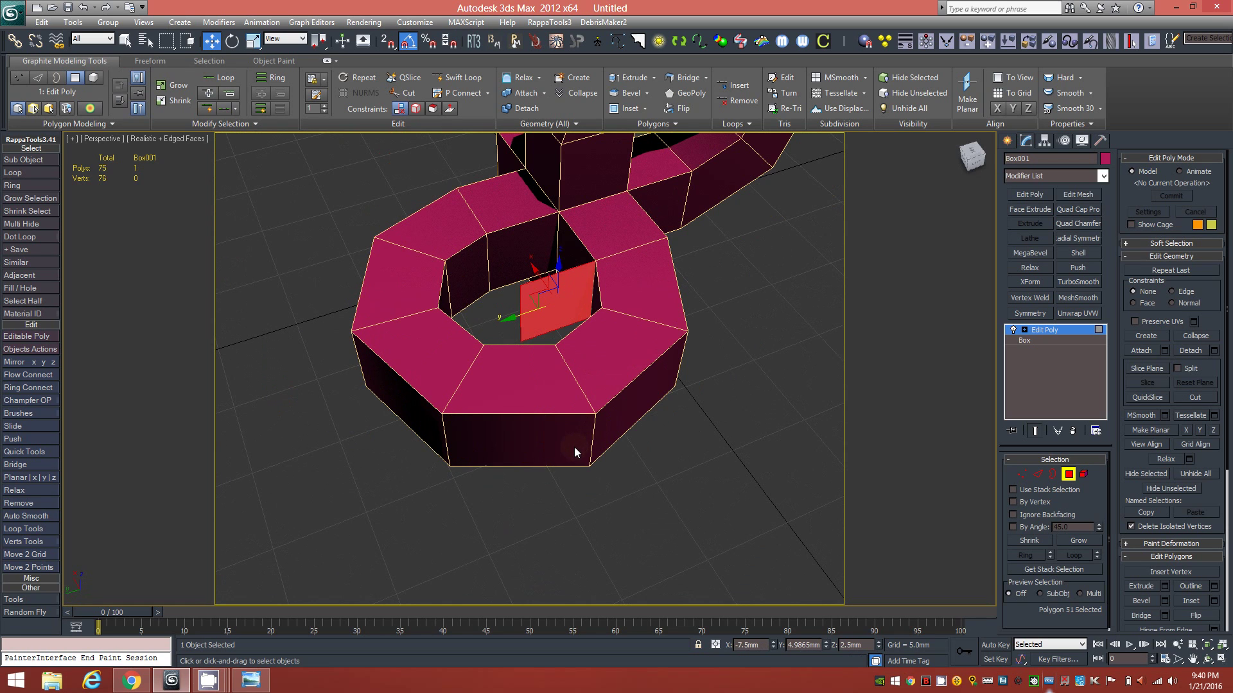
{"action": "key", "text": "Delete"}
Step: Clone the end polygon of the positive-X arm straight down by about 5 mm as an element of the same mesh
{"action": "mouse_move", "coordinate": [593, 339]}
{"action": "middle_mouse_down", "text": "alt"}
{"action": "mouse_move", "coordinate": [632, 439]}
{"action": "mouse_move", "coordinate": [711, 429]}
{"action": "mouse_move", "coordinate": [652, 357]}
{"action": "mouse_move", "coordinate": [762, 374]}
{"action": "mouse_move", "coordinate": [559, 380]}
{"action": "mouse_move", "coordinate": [591, 417]}
{"action": "mouse_move", "coordinate": [561, 449]}
{"action": "mouse_move", "coordinate": [547, 360]}
{"action": "mouse_move", "coordinate": [592, 371]}
{"action": "mouse_move", "coordinate": [569, 373]}
{"action": "mouse_move", "coordinate": [575, 356]}
{"action": "middle_mouse_up", "text": "alt"}
{"action": "middle_click_drag", "start_coordinate": [443, 413], "coordinate": [692, 400], "text": "alt"}
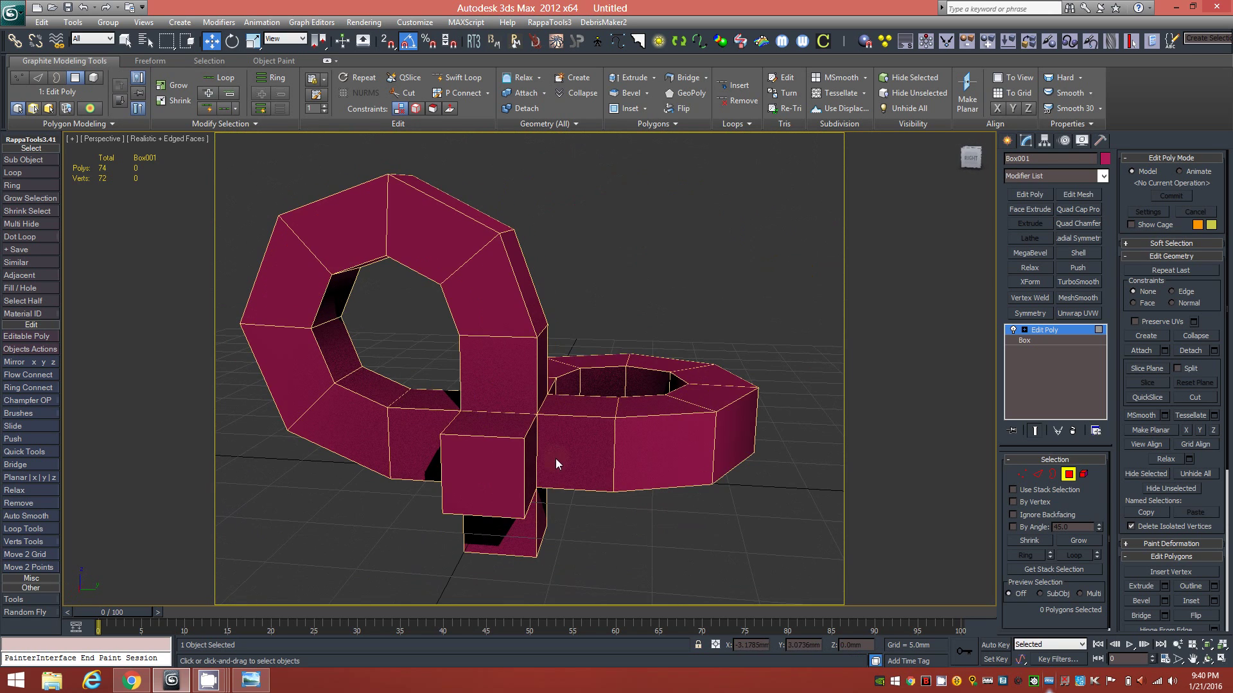
{"action": "middle_click_drag", "start_coordinate": [561, 482], "coordinate": [509, 501], "text": "alt"}
{"action": "left_click", "coordinate": [520, 506]}
{"action": "middle_click_drag", "start_coordinate": [630, 454], "coordinate": [529, 322], "text": "alt"}
{"action": "mouse_move", "coordinate": [707, 326]}
{"action": "middle_mouse_down", "text": "alt"}
{"action": "mouse_move", "coordinate": [649, 332]}
{"action": "mouse_move", "coordinate": [691, 335]}
{"action": "middle_mouse_up", "text": "alt"}
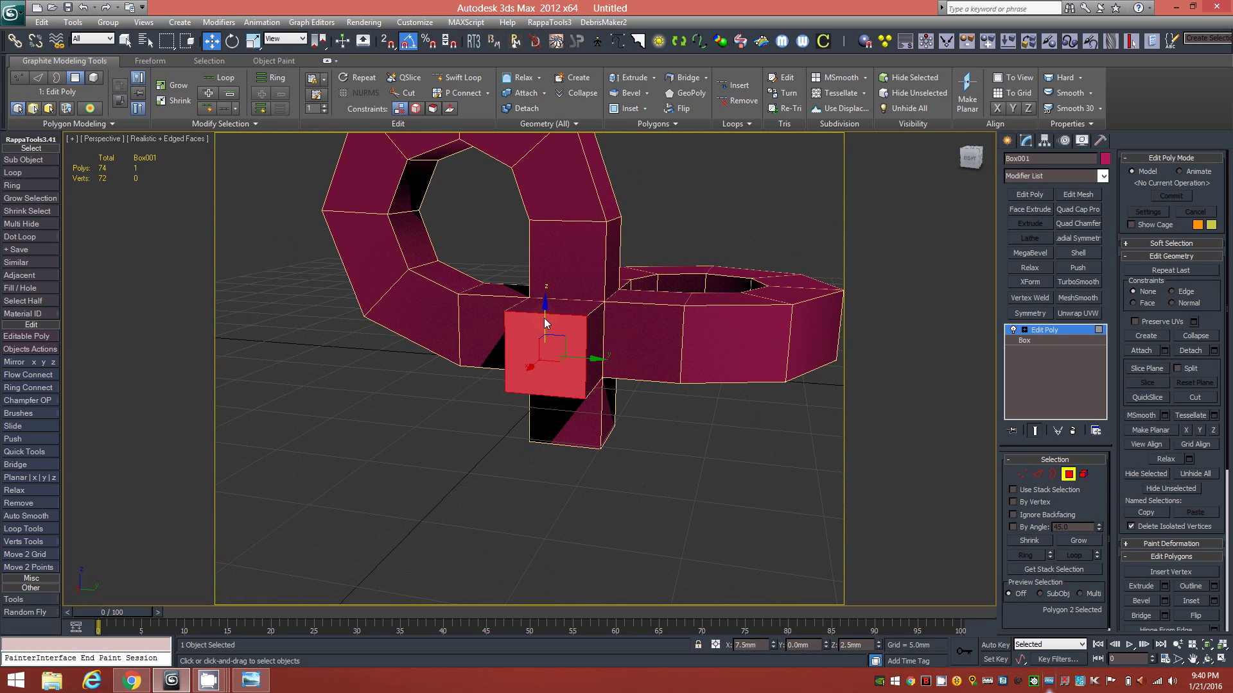
{"action": "left_click_drag", "start_coordinate": [545, 318], "coordinate": [546, 397], "text": "shift"}
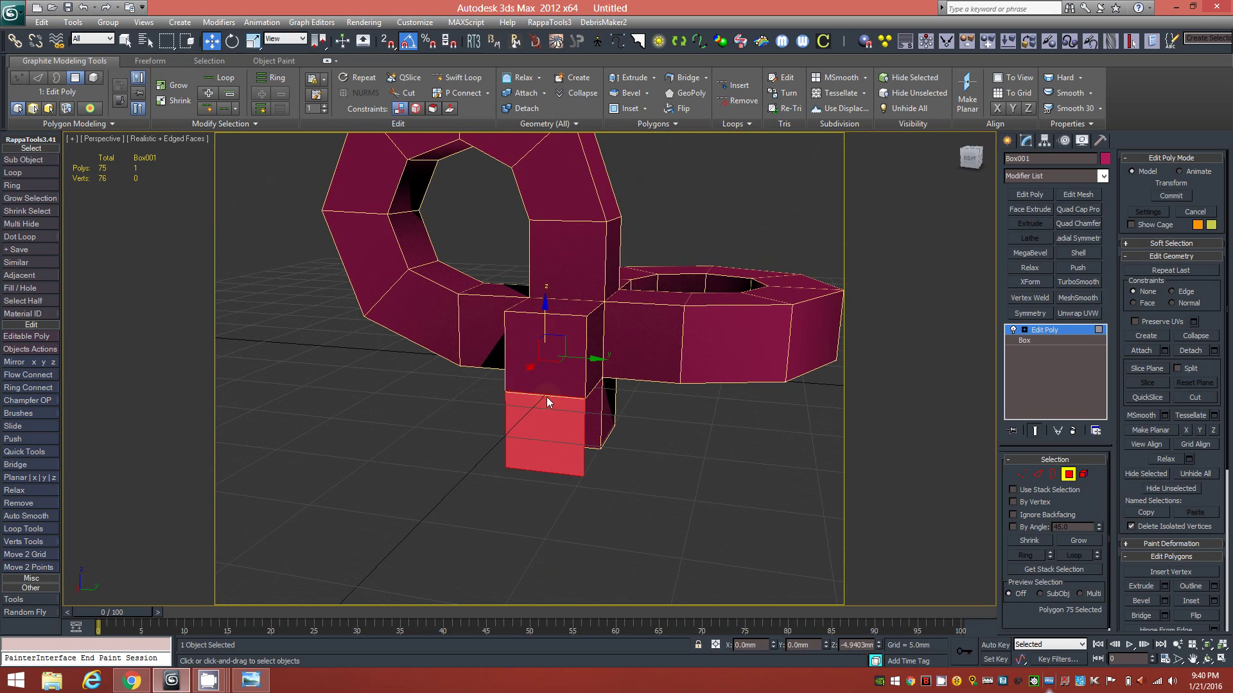
{"action": "left_click_drag", "start_coordinate": [545, 397], "coordinate": [546, 397], "text": "shift"}
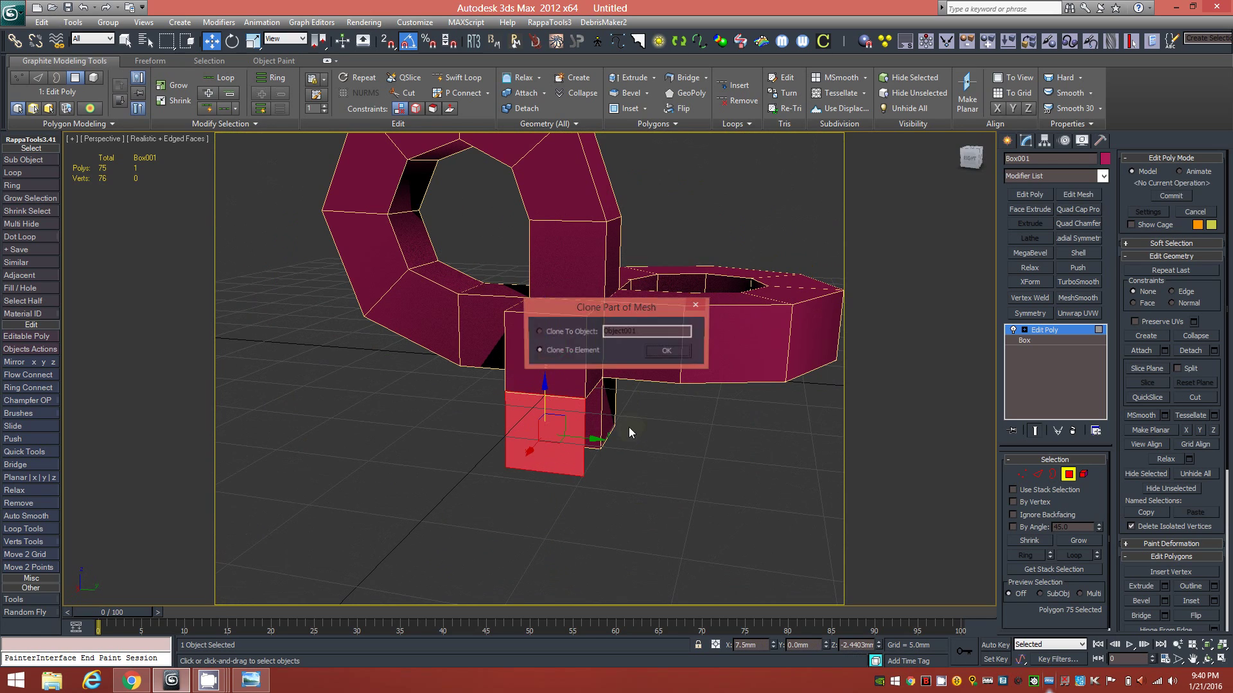
{"action": "left_click", "coordinate": [668, 351]}
Step: Hinge the positive-X arm's end polygon around the clone's lower edge with 5 segments and an angle of 230 degrees
{"action": "mouse_move", "coordinate": [668, 375]}
{"action": "middle_mouse_down", "text": "alt"}
{"action": "mouse_move", "coordinate": [617, 371]}
{"action": "mouse_move", "coordinate": [645, 332]}
{"action": "mouse_move", "coordinate": [518, 362]}
{"action": "middle_mouse_up", "text": "alt"}
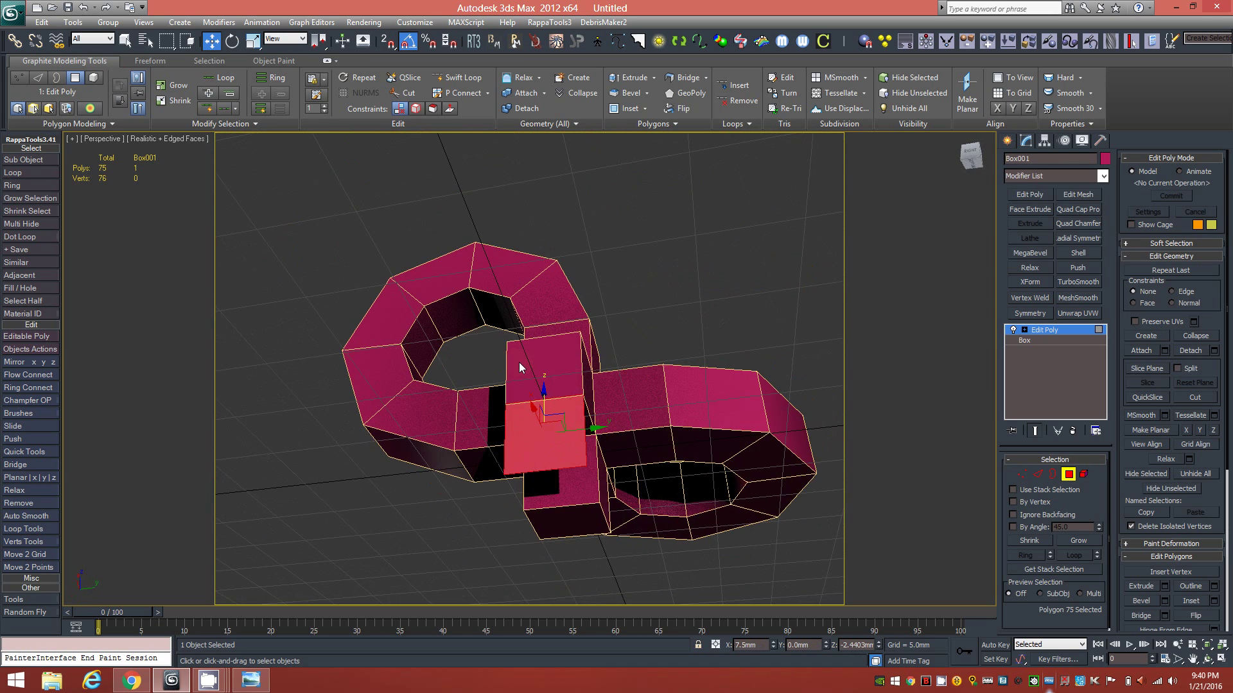
{"action": "left_click", "coordinate": [519, 362]}
{"action": "middle_click_drag", "start_coordinate": [641, 437], "coordinate": [688, 454], "text": "alt"}
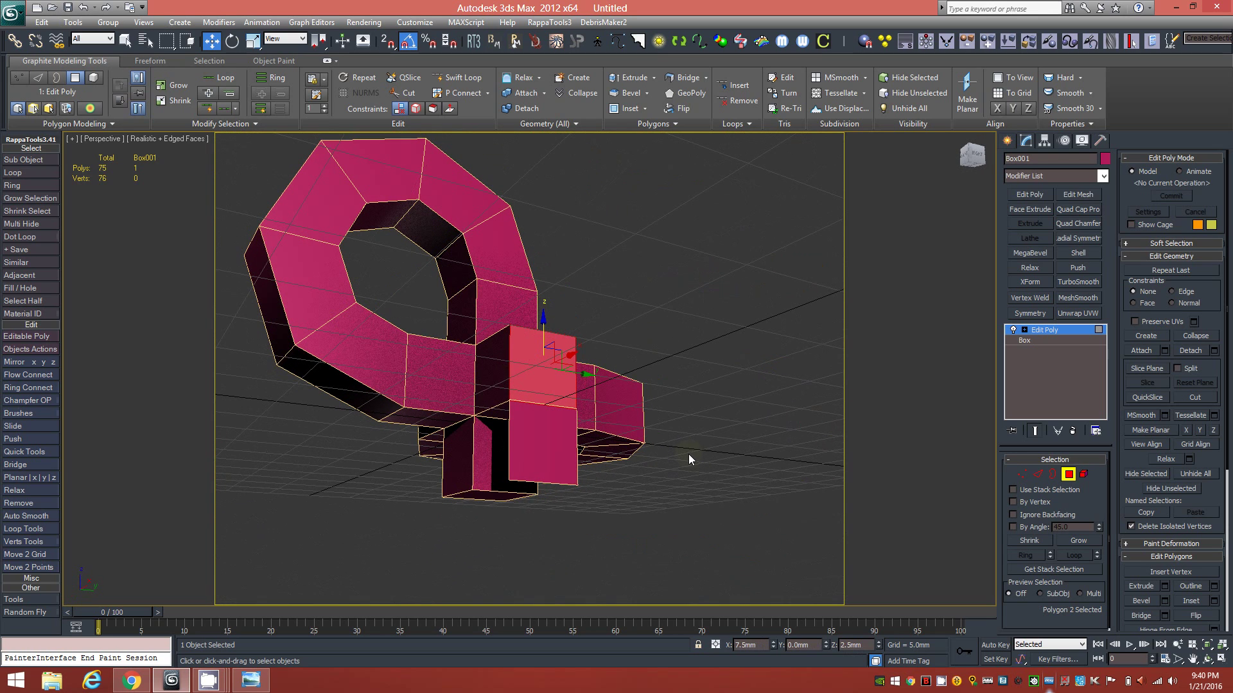
{"action": "left_click", "coordinate": [661, 124]}
{"action": "left_click", "coordinate": [633, 155]}
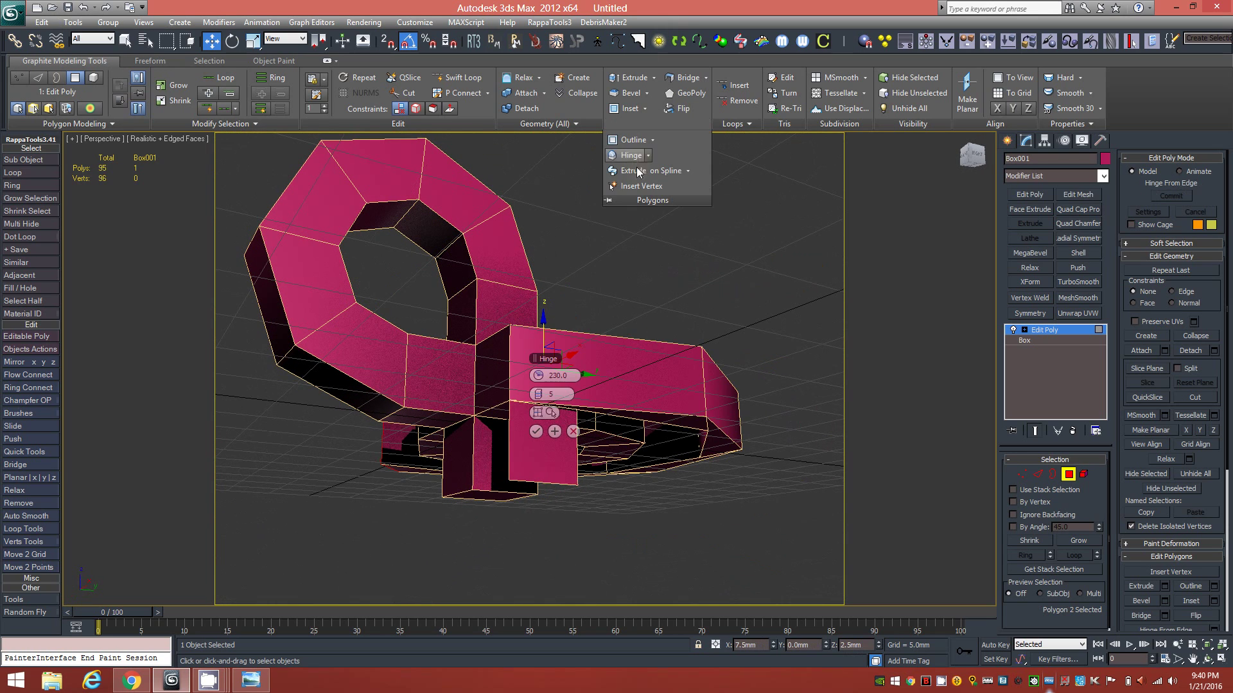
{"action": "left_click", "coordinate": [541, 410]}
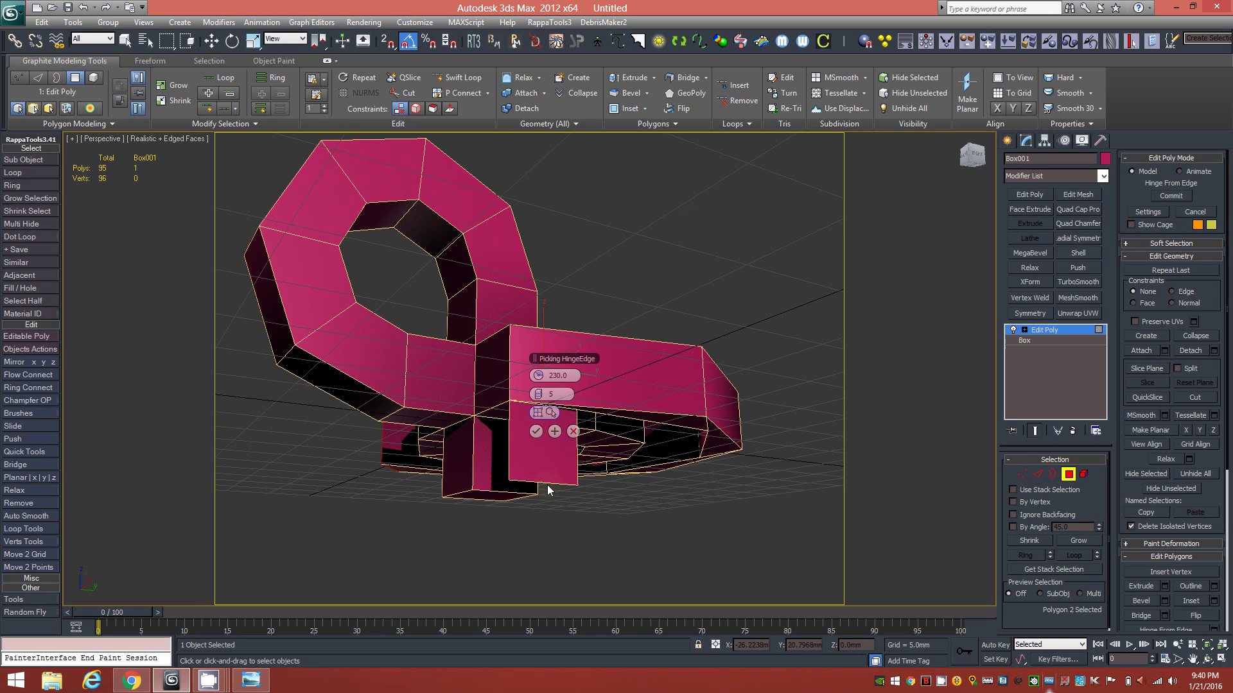
{"action": "left_click", "coordinate": [547, 485]}
{"action": "middle_click_drag", "start_coordinate": [676, 403], "coordinate": [546, 426], "text": "alt"}
{"action": "left_click", "coordinate": [552, 430]}
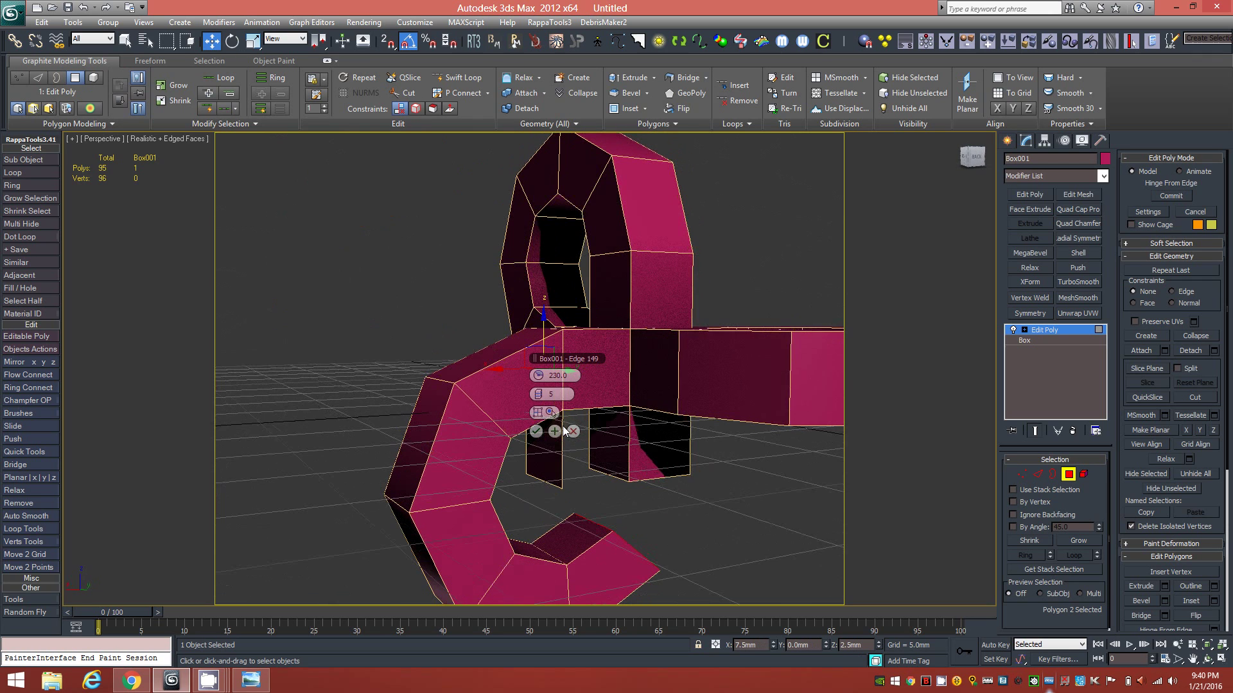
{"action": "left_click", "coordinate": [537, 431]}
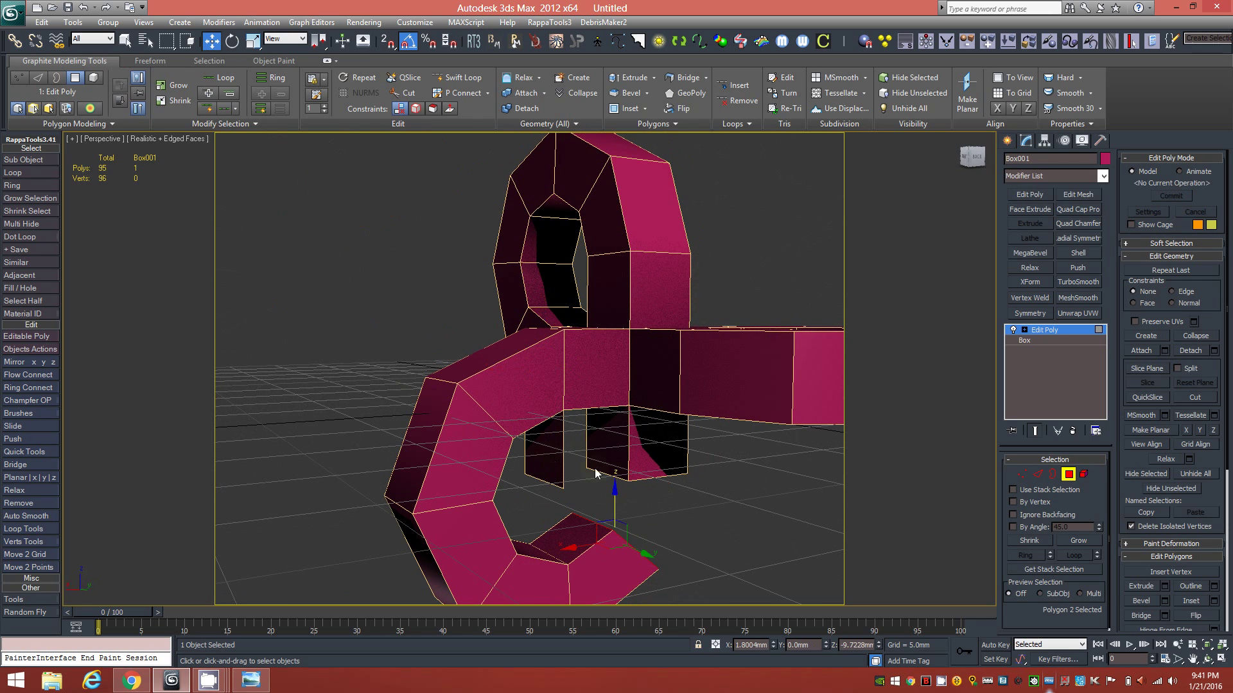
Step: Bridge the open end polygon of the downward curve to the bottom polygon of the lower arm
{"action": "middle_click_drag", "start_coordinate": [594, 469], "coordinate": [606, 467], "text": "alt"}
{"action": "left_click", "coordinate": [630, 475], "text": "ctrl"}
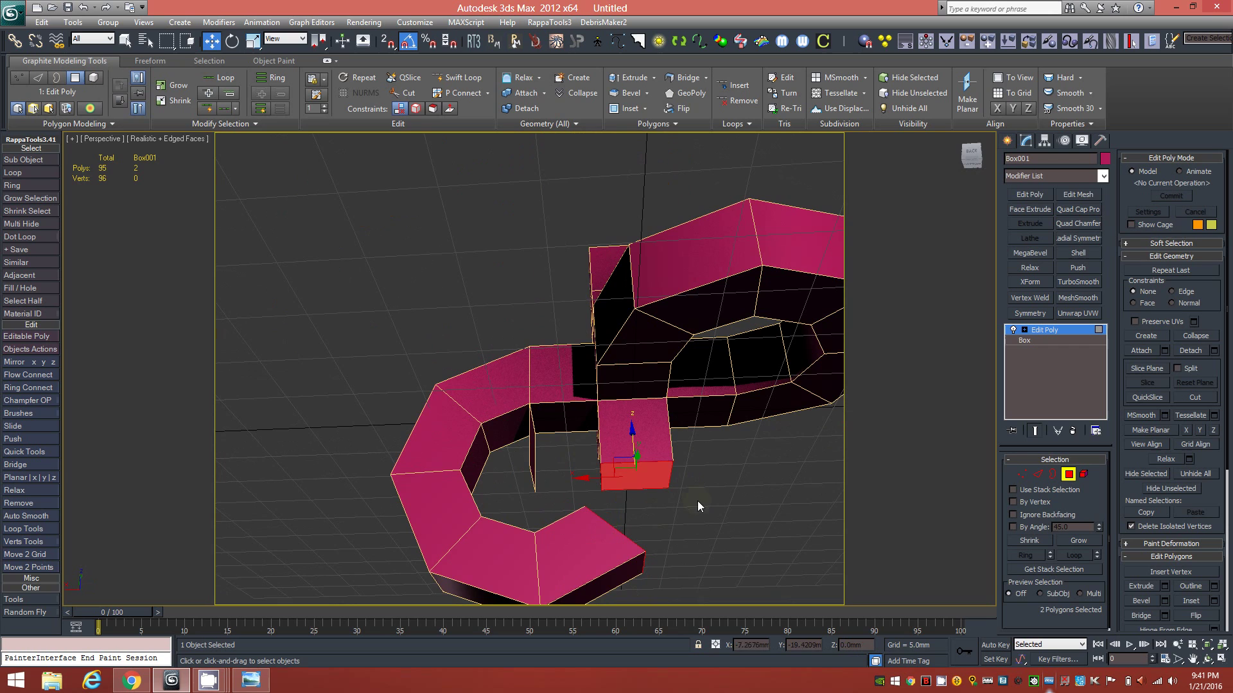
{"action": "middle_click_drag", "start_coordinate": [693, 478], "coordinate": [598, 553], "text": "alt"}
{"action": "key", "text": "shift+ctrl+b"}
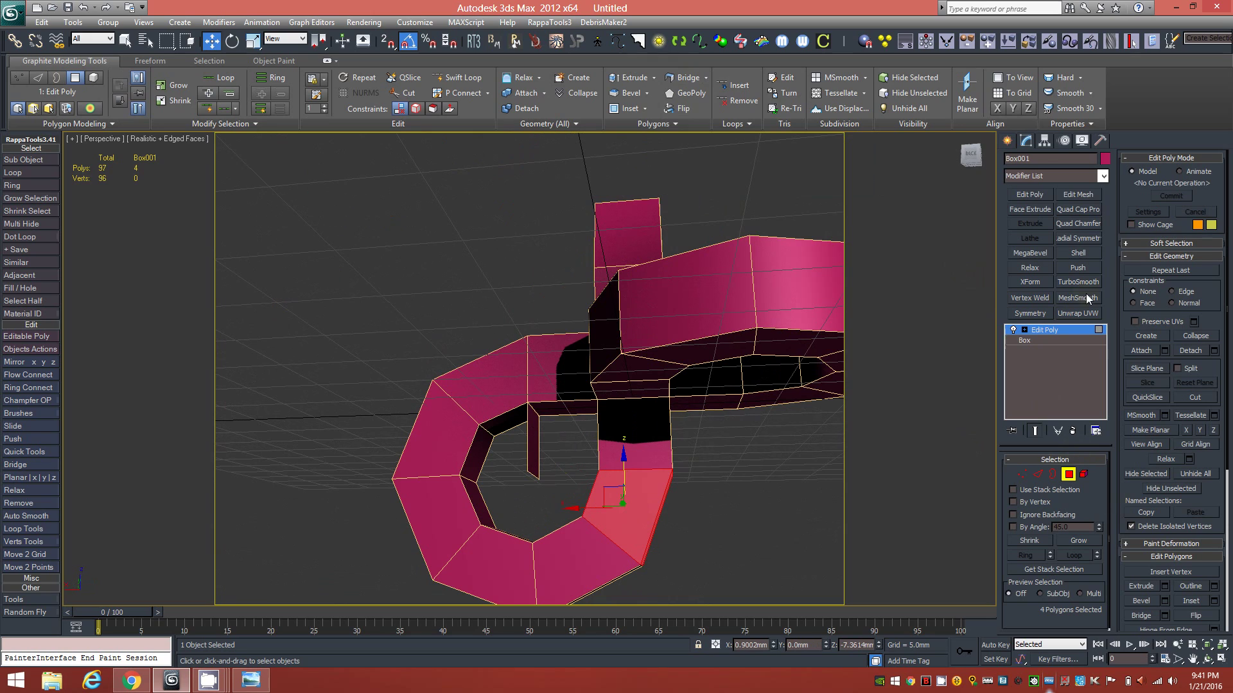
Step: Delete the leftover cloned polygon inside the lower loop of the bridged mesh
{"action": "left_click", "coordinate": [685, 82]}
{"action": "middle_click_drag", "start_coordinate": [683, 496], "coordinate": [688, 508], "text": "alt"}
{"action": "left_click", "coordinate": [531, 449]}
{"action": "middle_click_drag", "start_coordinate": [531, 449], "coordinate": [563, 488], "text": "alt"}
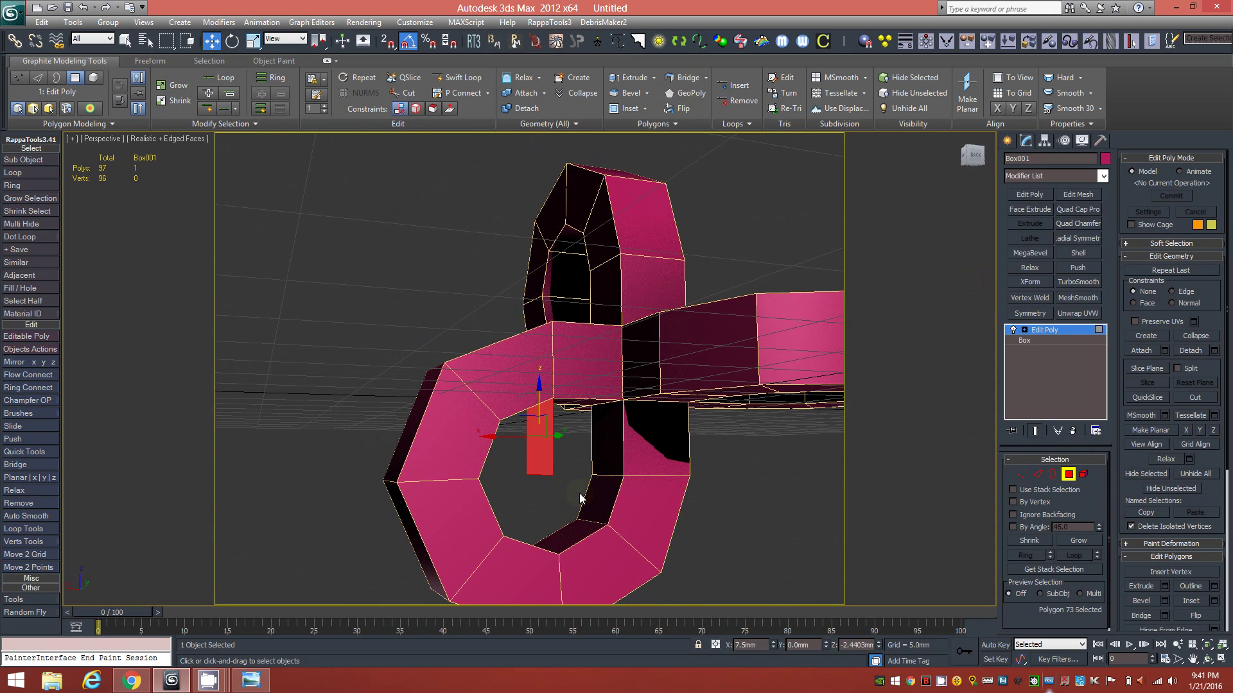
{"action": "key", "text": "Delete"}
Step: Examine the three-loop mesh from several angles and compare it with the knot3D.jpg reference picture
{"action": "middle_click_drag", "start_coordinate": [687, 505], "coordinate": [629, 408], "text": "alt"}
{"action": "scroll", "coordinate": [715, 421], "scroll_direction": "down", "scroll_amount": 4}
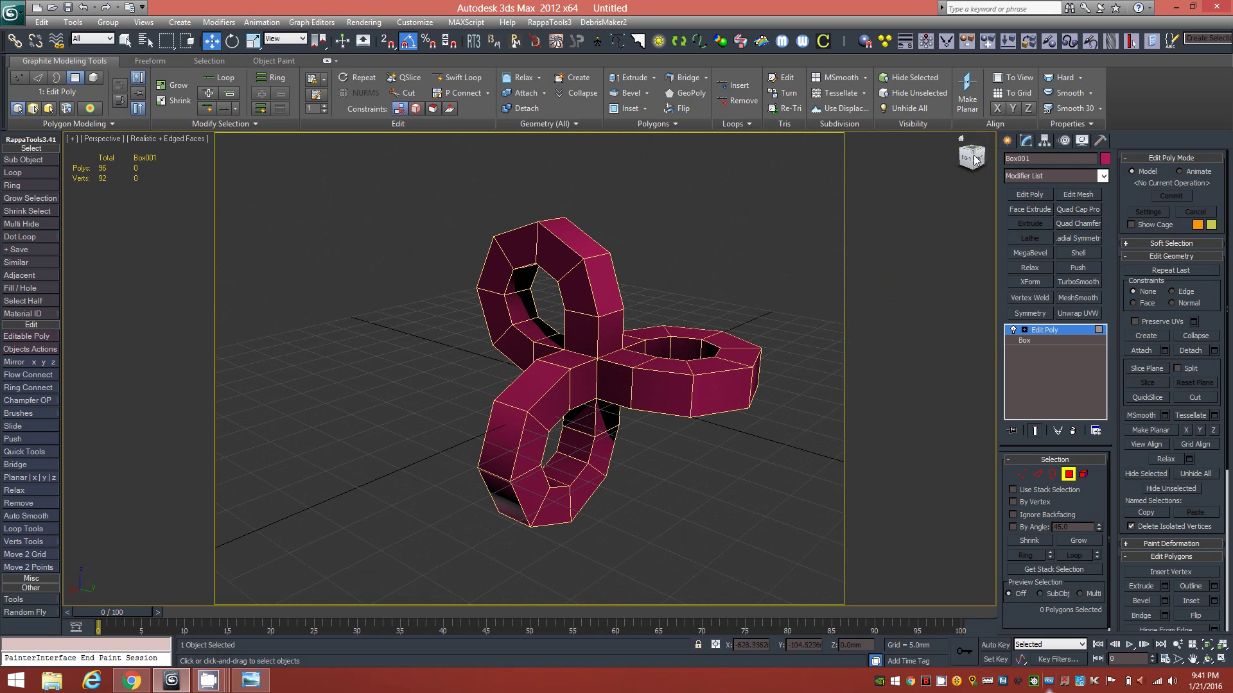
{"action": "left_click_drag", "start_coordinate": [975, 163], "coordinate": [931, 177]}
{"action": "left_click_drag", "start_coordinate": [98, 122], "coordinate": [965, 152]}
{"action": "middle_click_drag", "start_coordinate": [438, 394], "coordinate": [668, 349], "text": "alt"}
{"action": "mouse_move", "coordinate": [581, 340]}
{"action": "middle_mouse_down", "text": "alt"}
{"action": "mouse_move", "coordinate": [630, 355]}
{"action": "mouse_move", "coordinate": [556, 353]}
{"action": "mouse_move", "coordinate": [623, 360]}
{"action": "mouse_move", "coordinate": [587, 352]}
{"action": "middle_mouse_up", "text": "alt"}
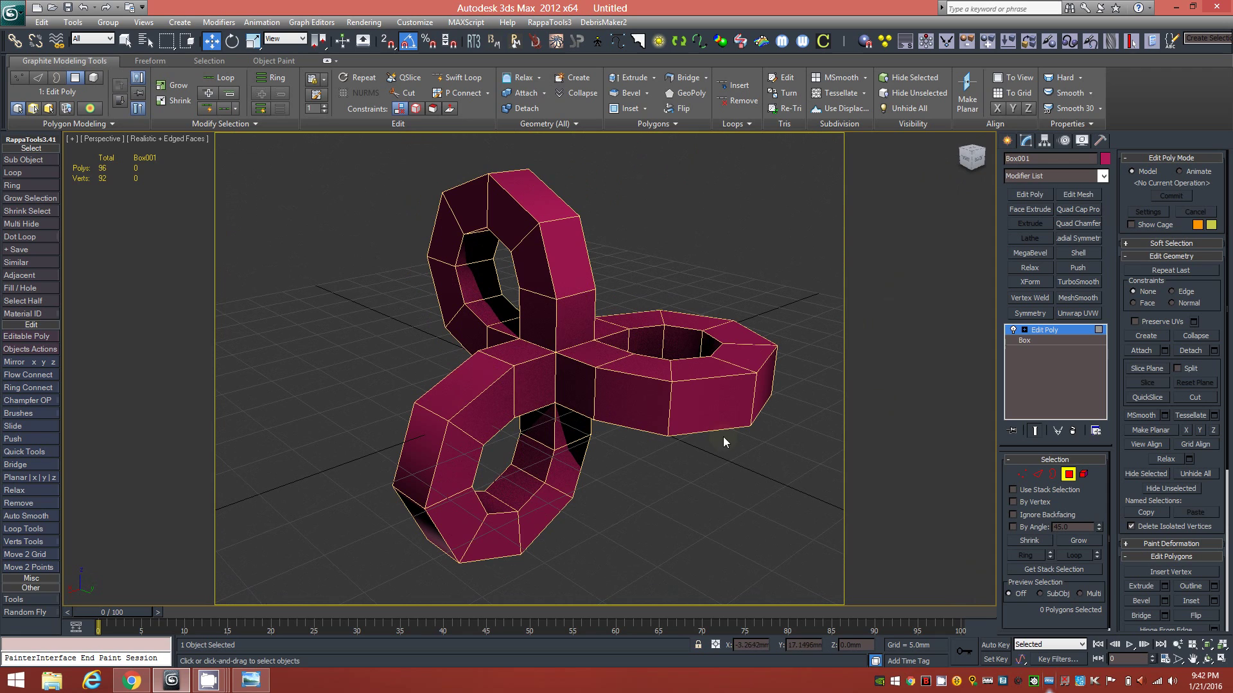
{"action": "left_click", "coordinate": [250, 680]}
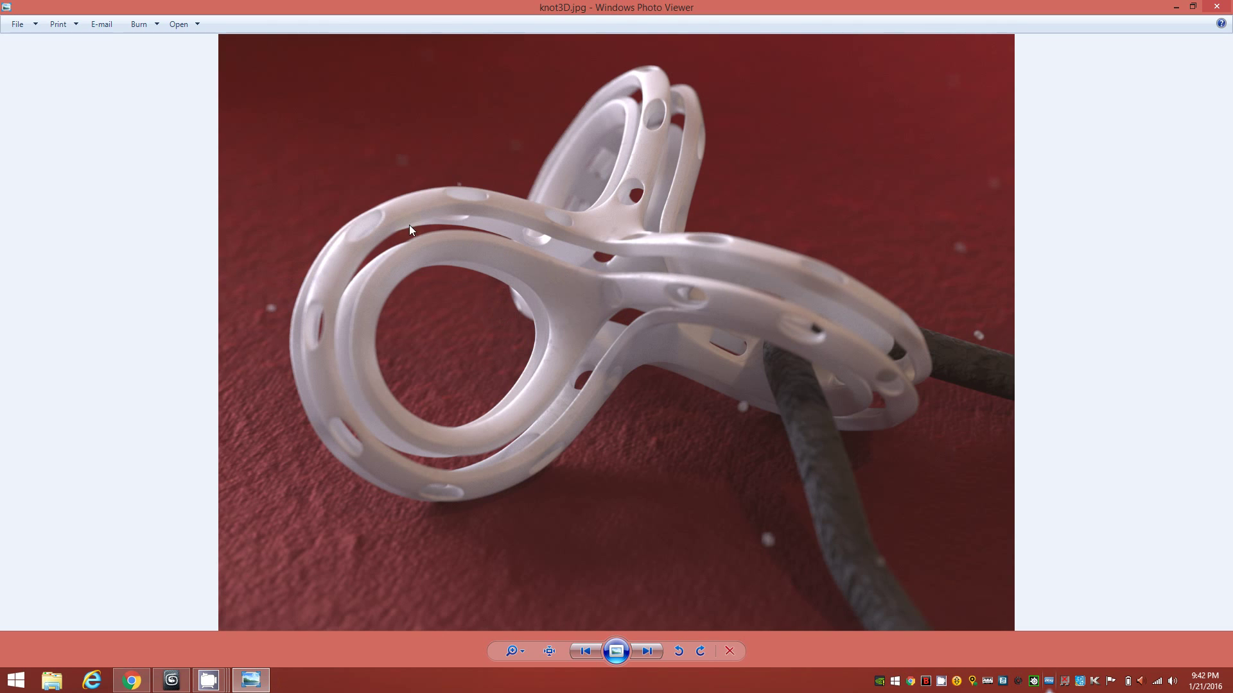
{"action": "left_click", "coordinate": [171, 681]}
{"action": "middle_click_drag", "start_coordinate": [637, 368], "coordinate": [601, 360], "text": "alt"}
Step: Apply a MeshSmooth modifier to the whole three-loop object and set its subdivision method to Classic
{"action": "left_click", "coordinate": [1069, 474]}
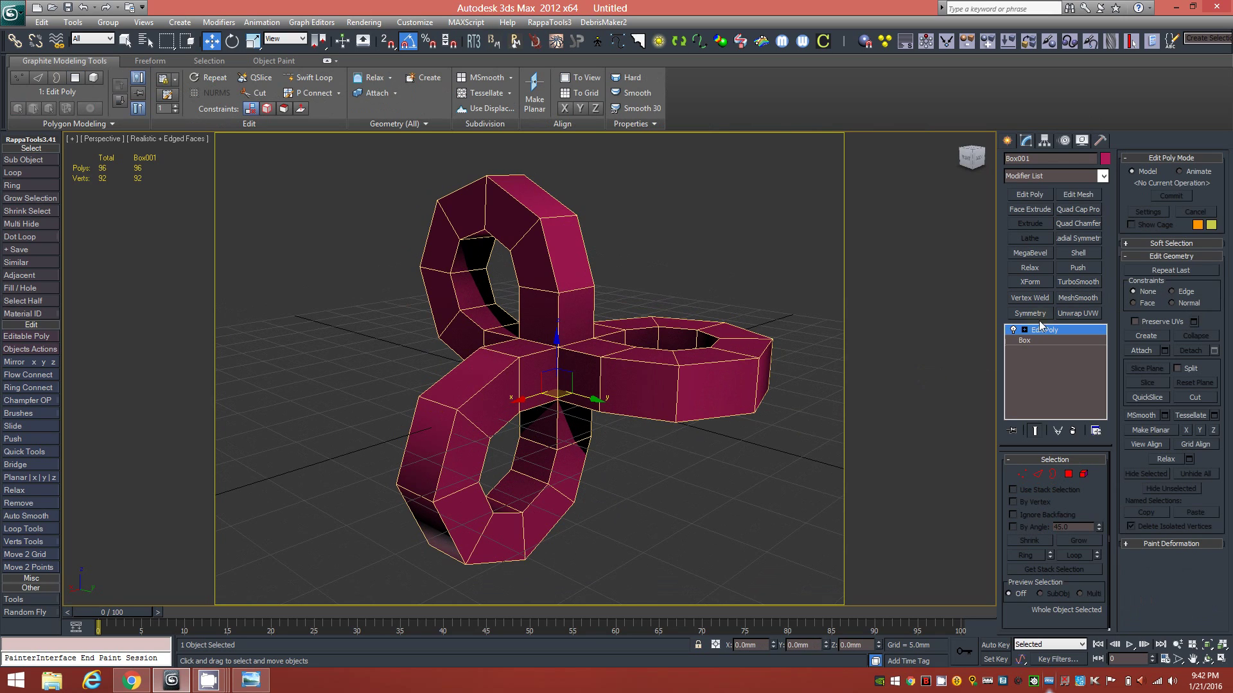
{"action": "left_click", "coordinate": [1070, 299]}
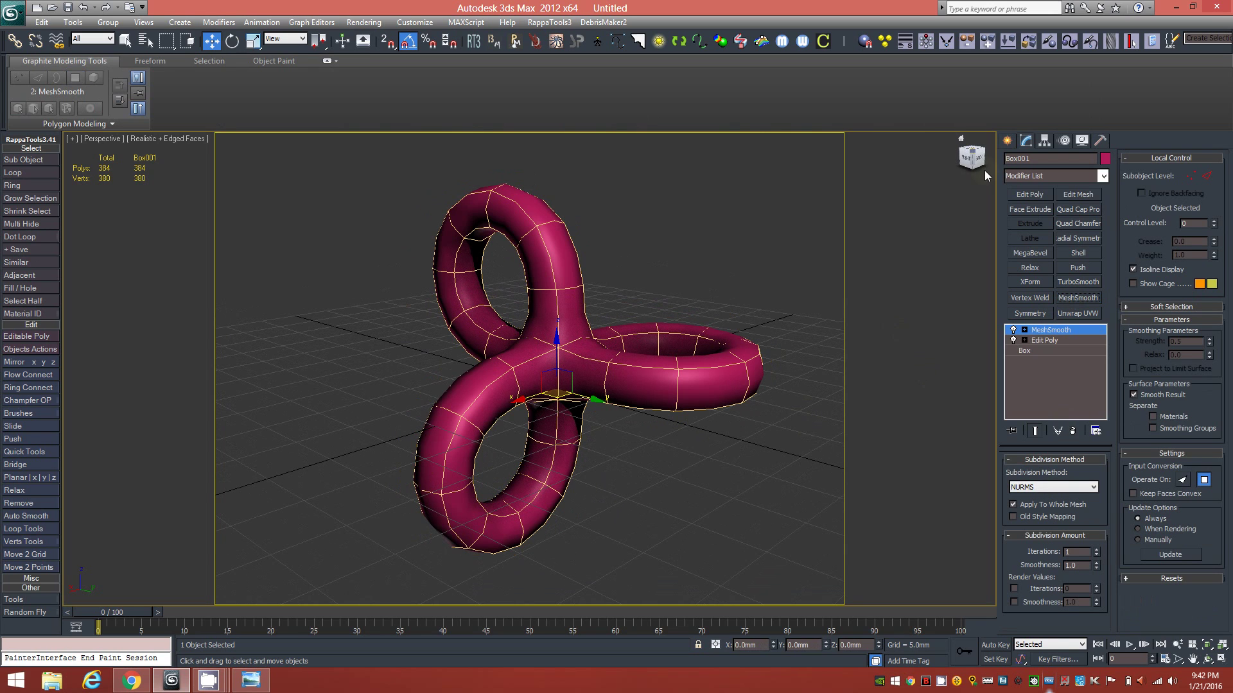
{"action": "left_click_drag", "start_coordinate": [983, 169], "coordinate": [985, 166]}
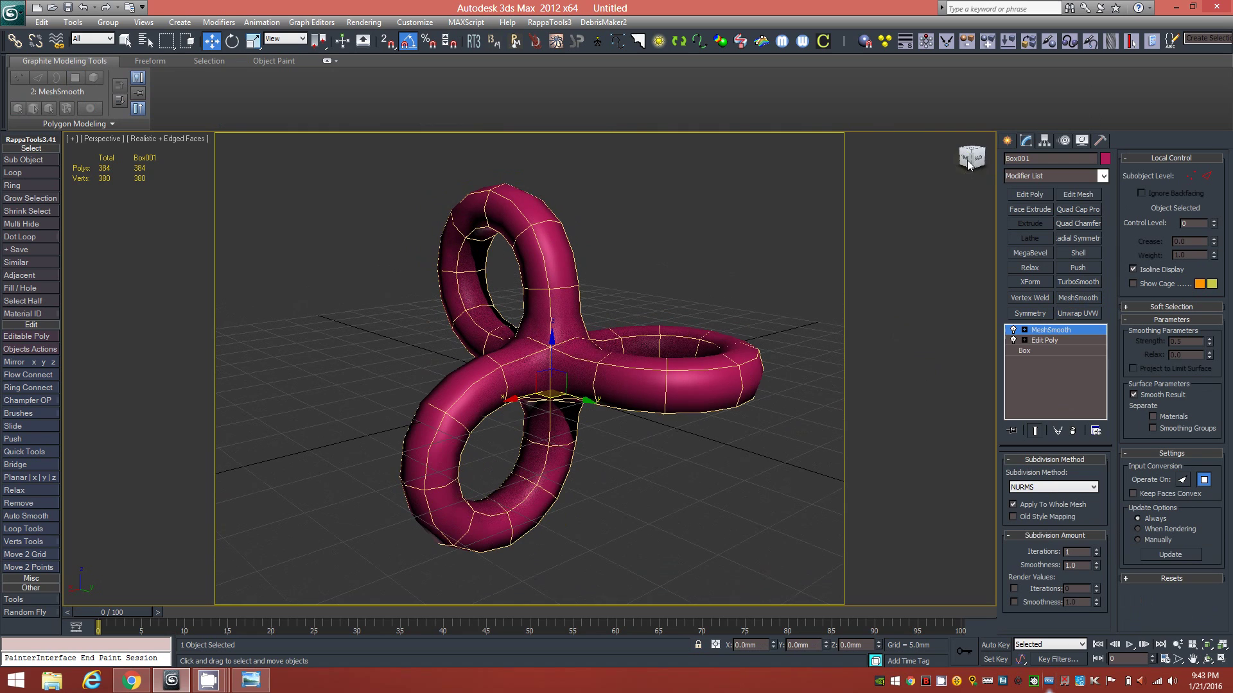
{"action": "left_click", "coordinate": [1070, 488]}
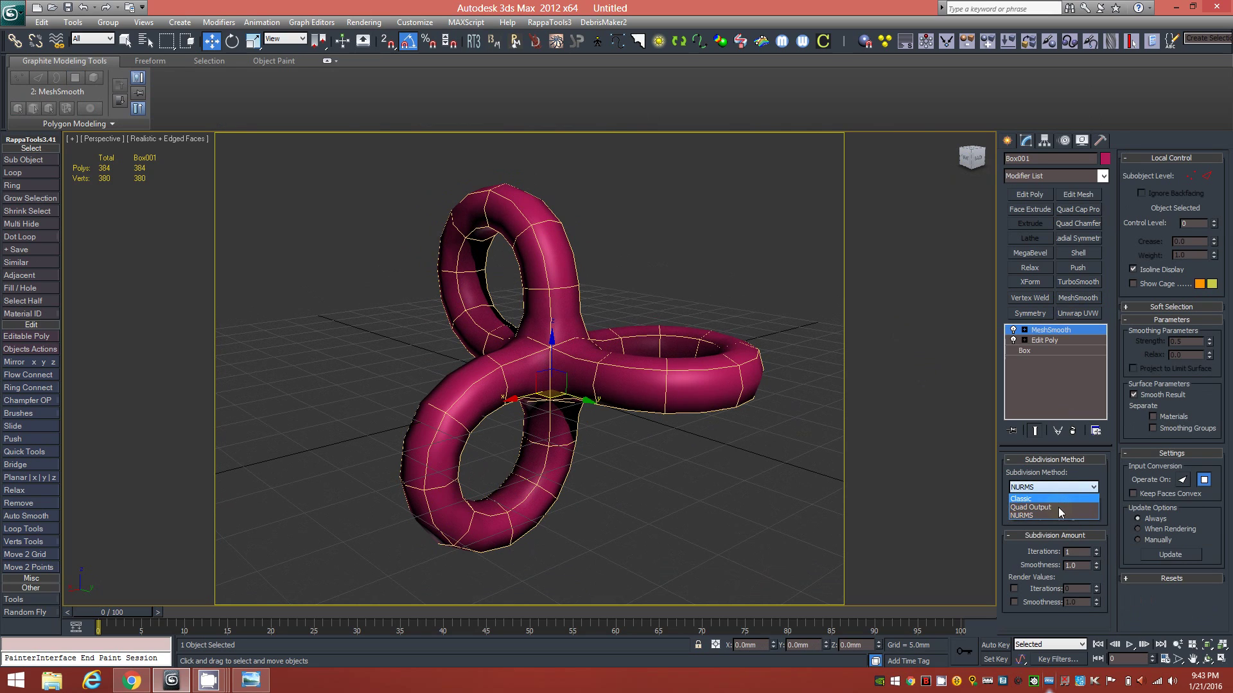
{"action": "left_click", "coordinate": [1089, 489]}
{"action": "left_click", "coordinate": [1089, 489]}
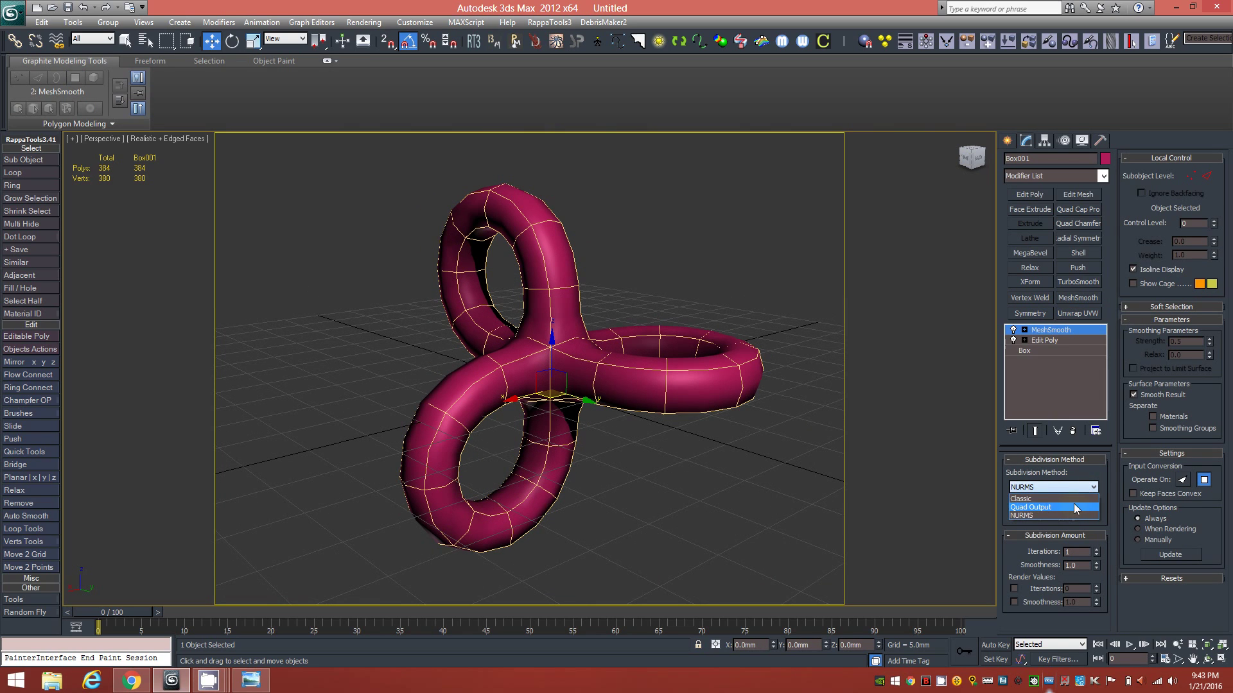
{"action": "left_click", "coordinate": [1055, 501]}
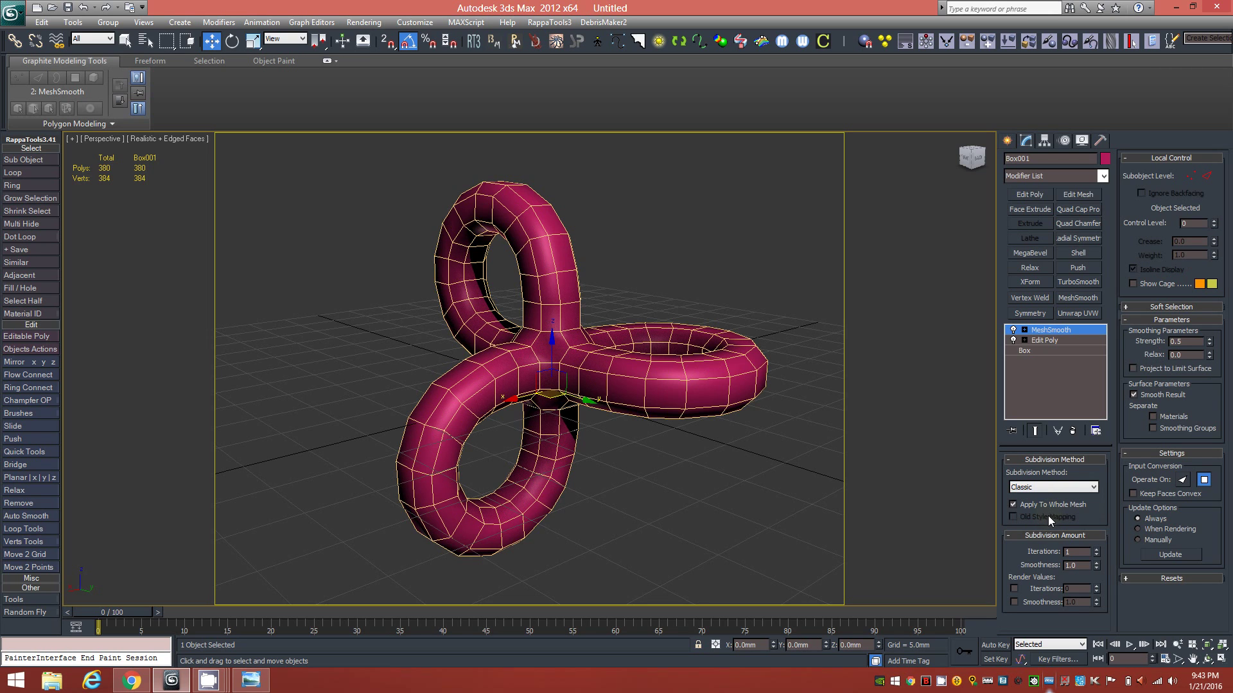
Step: Set the MeshSmooth modifier's Relax smoothing value to 1.0
{"action": "mouse_move", "coordinate": [626, 438]}
{"action": "middle_mouse_down", "text": "alt"}
{"action": "mouse_move", "coordinate": [664, 445]}
{"action": "mouse_move", "coordinate": [636, 438]}
{"action": "middle_mouse_up", "text": "alt"}
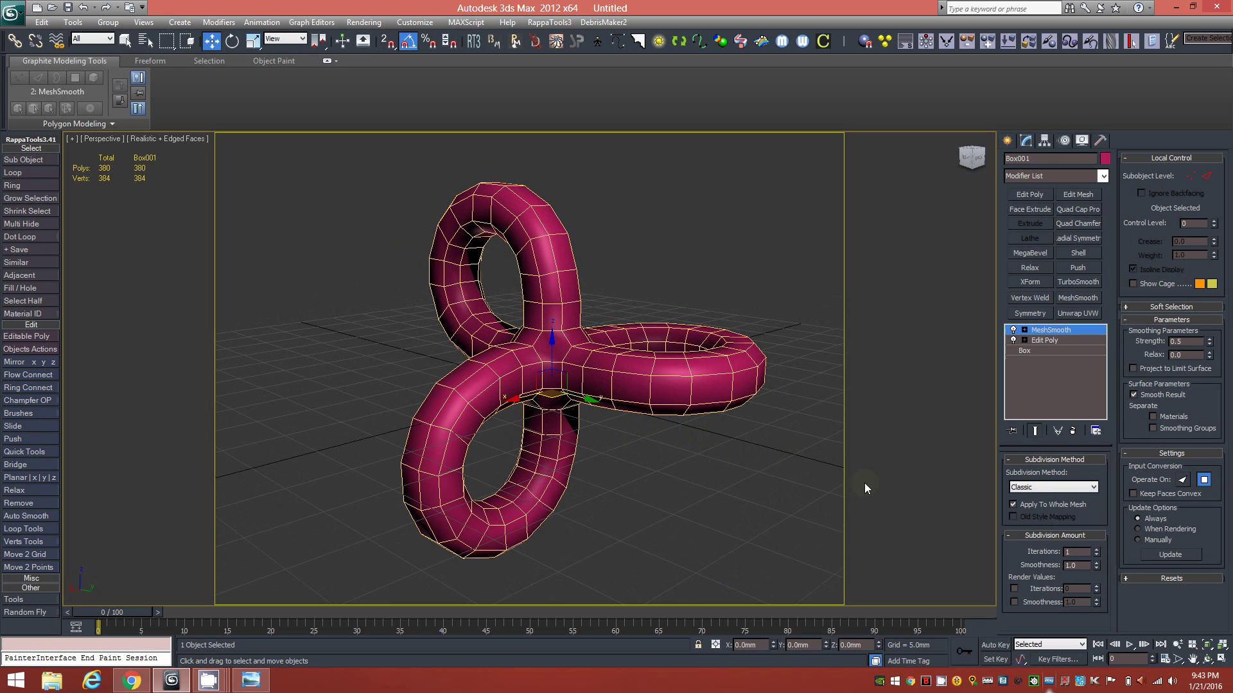
{"action": "middle_click_drag", "start_coordinate": [659, 399], "coordinate": [641, 412]}
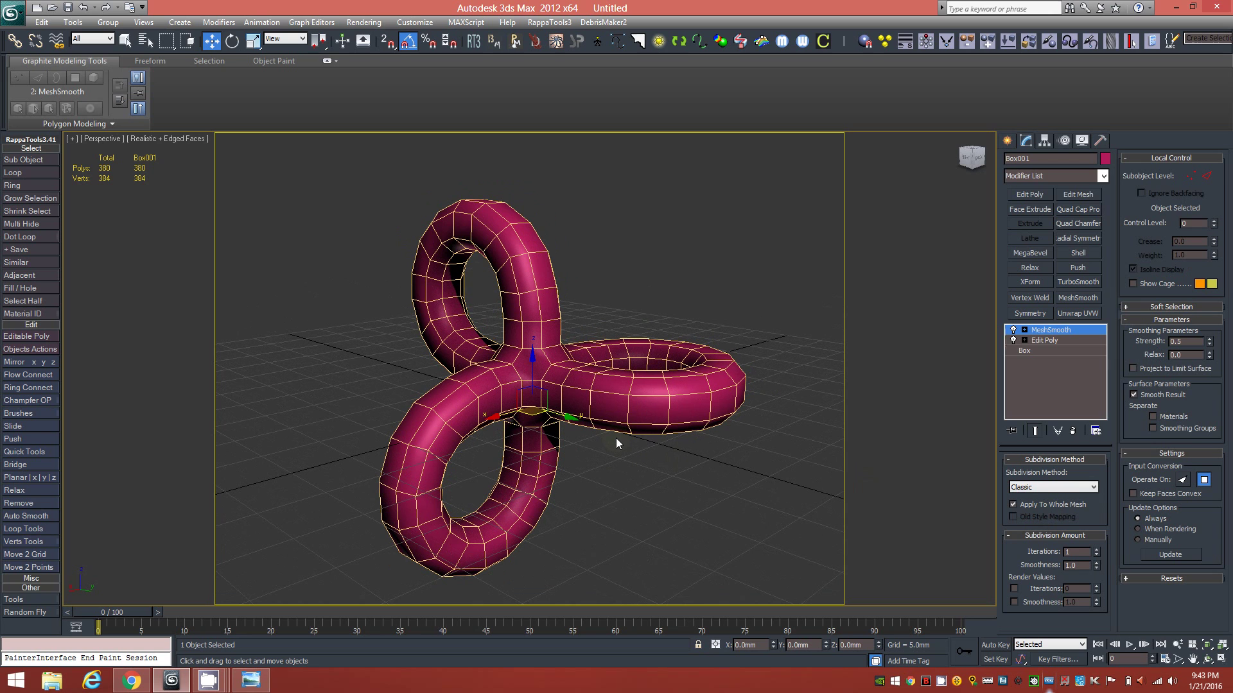
{"action": "scroll", "coordinate": [525, 393], "scroll_direction": "up", "scroll_amount": 2}
{"action": "middle_click_drag", "start_coordinate": [525, 395], "coordinate": [554, 410], "text": "alt"}
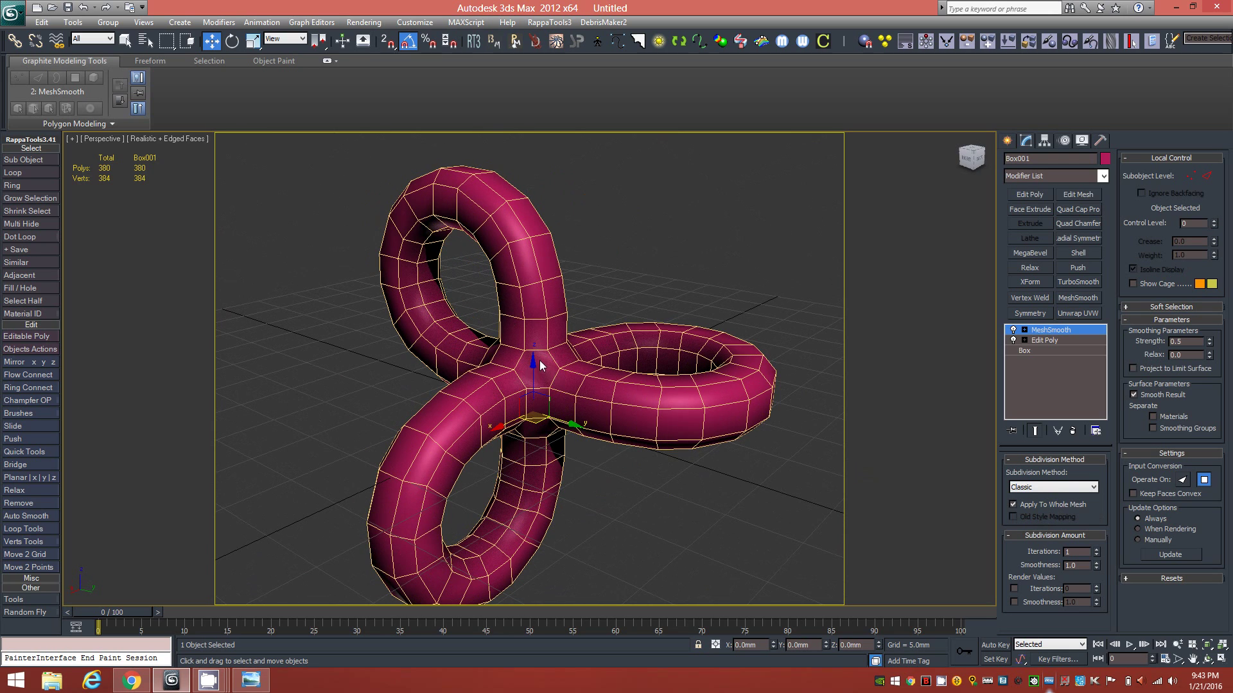
{"action": "middle_click_drag", "start_coordinate": [573, 423], "coordinate": [600, 426], "text": "alt"}
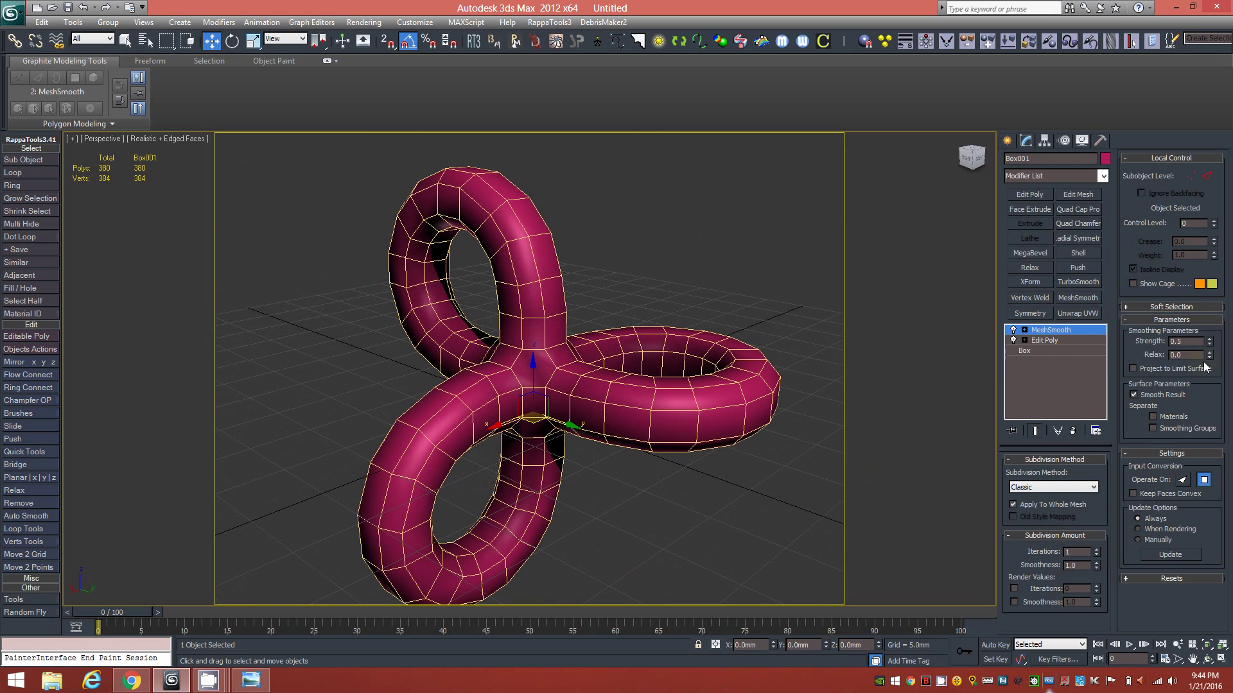
{"action": "left_click", "coordinate": [1129, 319]}
{"action": "left_click", "coordinate": [1129, 320]}
{"action": "type", "text": "1."}
{"action": "key", "text": "Return"}
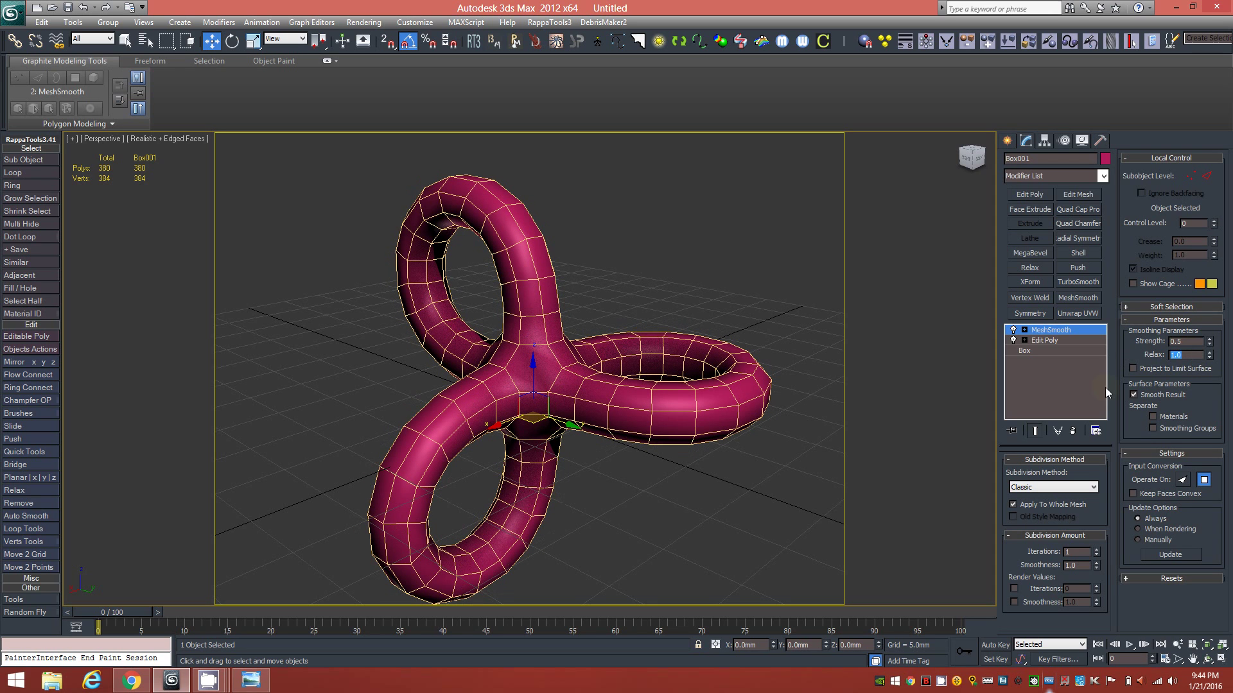
Step: Add an Edit Poly modifier above the MeshSmooth and switch to polygon-level editing
{"action": "middle_click_drag", "start_coordinate": [676, 454], "coordinate": [769, 419], "text": "alt"}
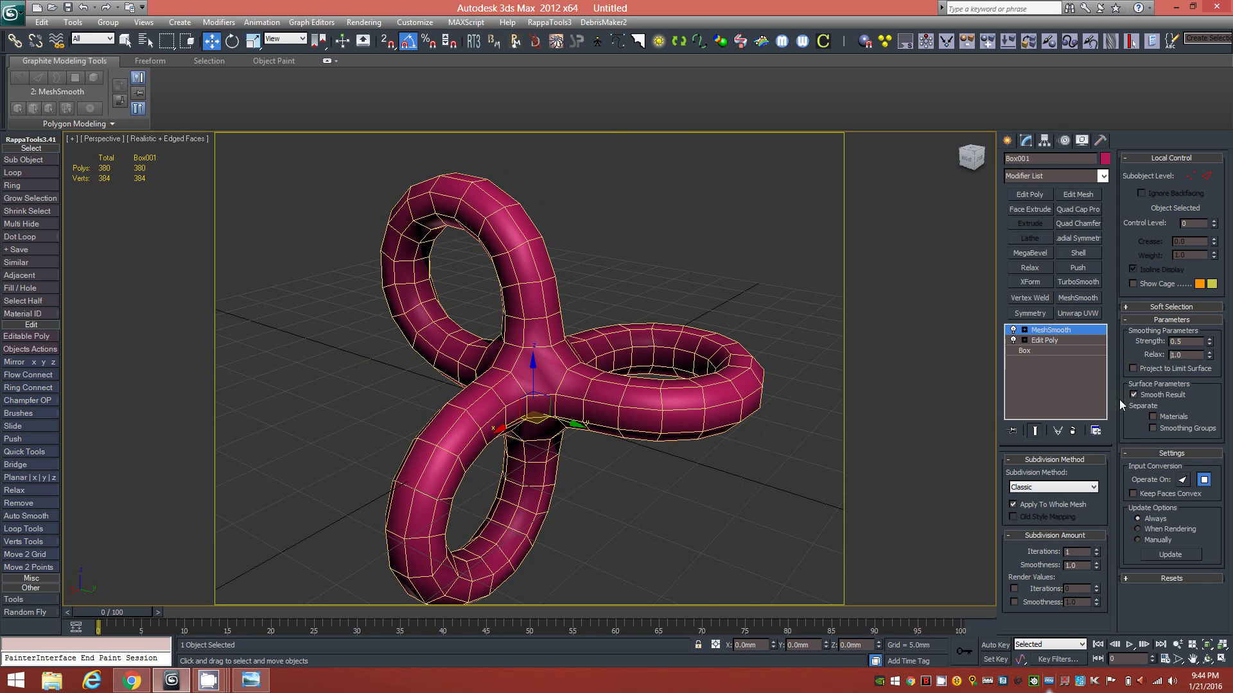
{"action": "middle_click_drag", "start_coordinate": [800, 460], "coordinate": [922, 399], "text": "alt"}
{"action": "mouse_move", "coordinate": [549, 411]}
{"action": "middle_mouse_down", "text": "alt"}
{"action": "mouse_move", "coordinate": [529, 389]}
{"action": "mouse_move", "coordinate": [550, 405]}
{"action": "mouse_move", "coordinate": [531, 394]}
{"action": "mouse_move", "coordinate": [638, 390]}
{"action": "mouse_move", "coordinate": [506, 413]}
{"action": "mouse_move", "coordinate": [572, 402]}
{"action": "mouse_move", "coordinate": [558, 376]}
{"action": "mouse_move", "coordinate": [565, 418]}
{"action": "middle_mouse_up", "text": "alt"}
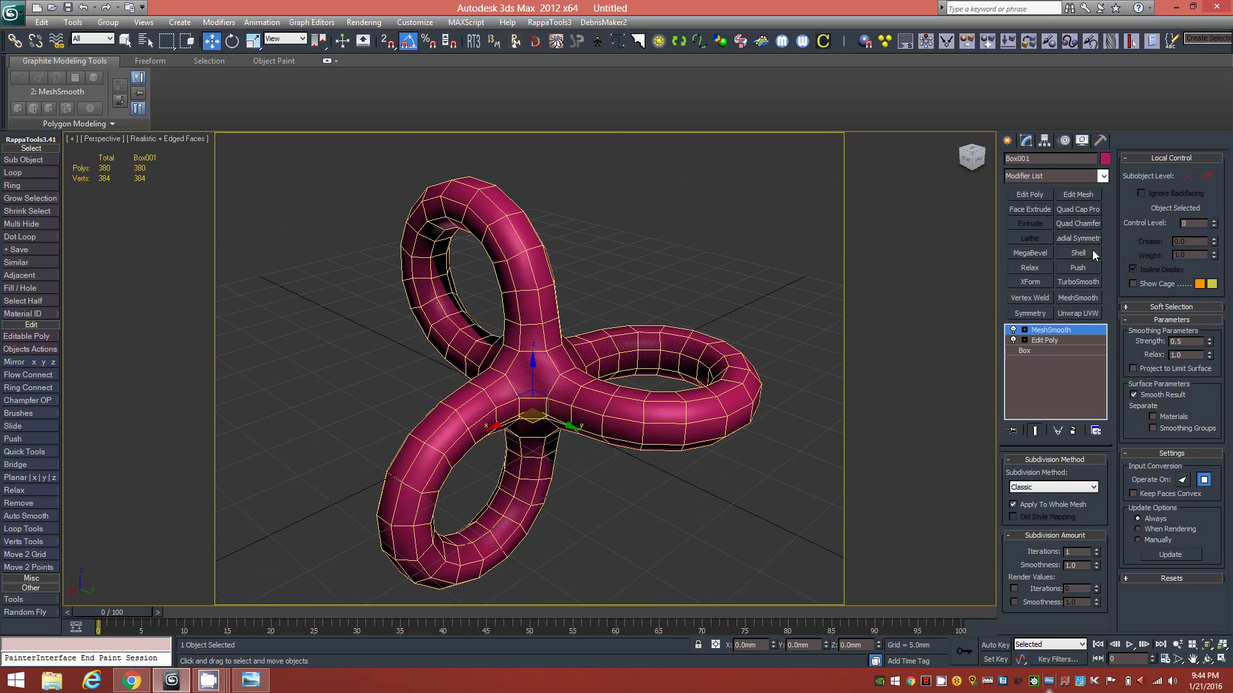
{"action": "left_click", "coordinate": [1031, 194]}
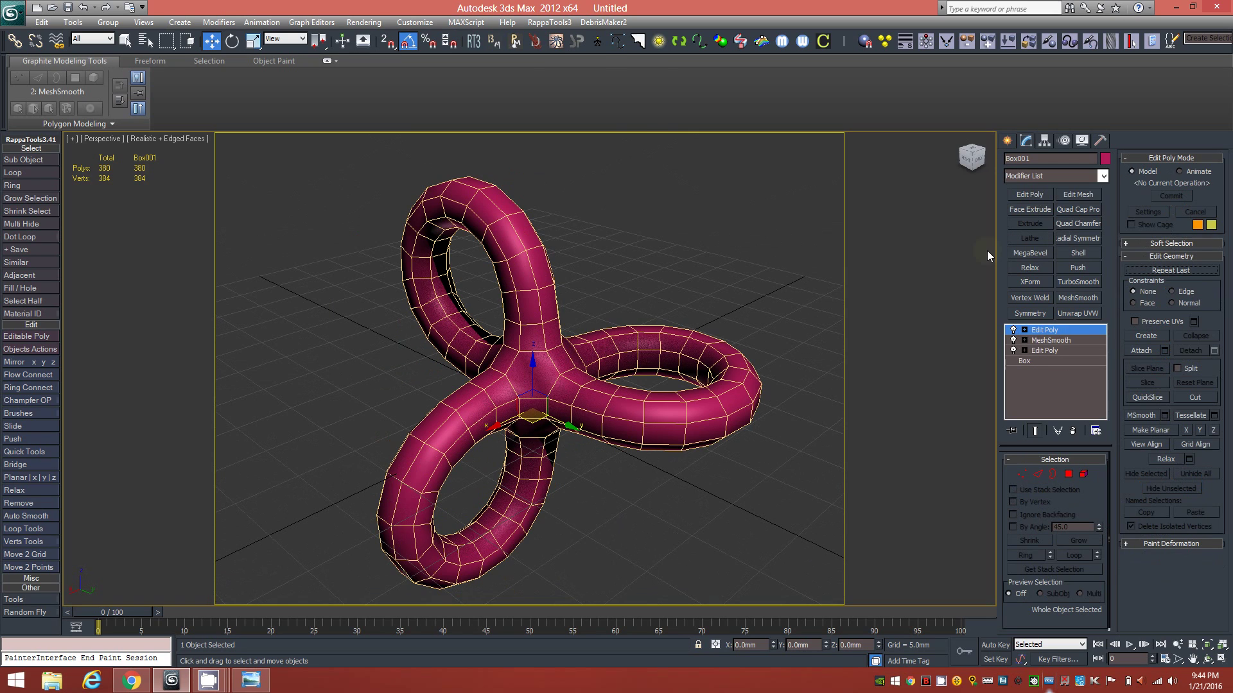
{"action": "key", "text": "alt"}
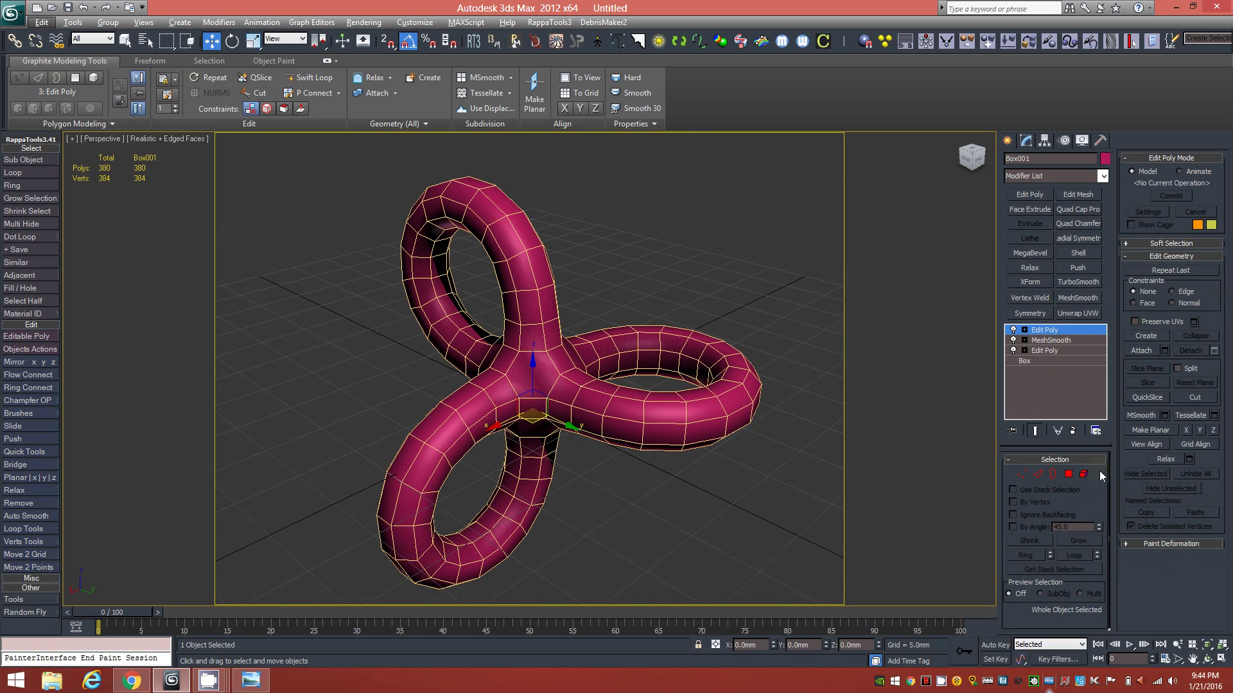
{"action": "left_click", "coordinate": [1068, 474]}
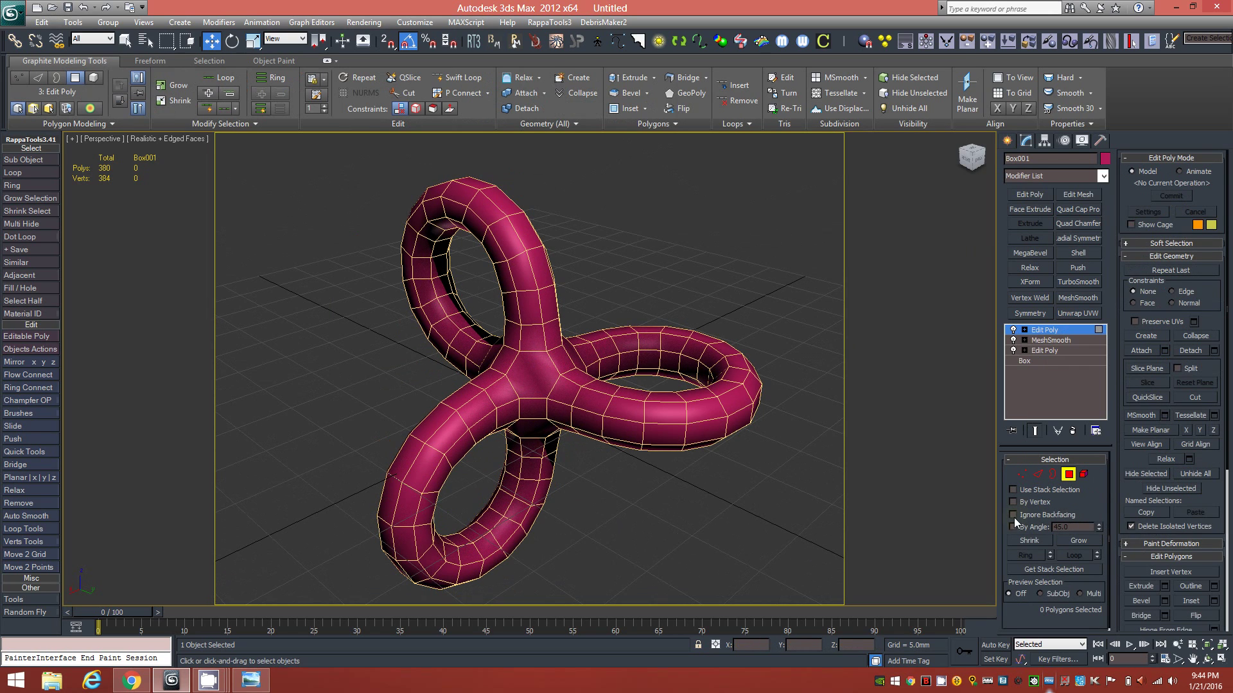
Step: Select the alternate lengthwise polygon strips along the tube corners of all three loops and delete them
{"action": "middle_click_drag", "start_coordinate": [550, 435], "coordinate": [567, 432], "text": "alt"}
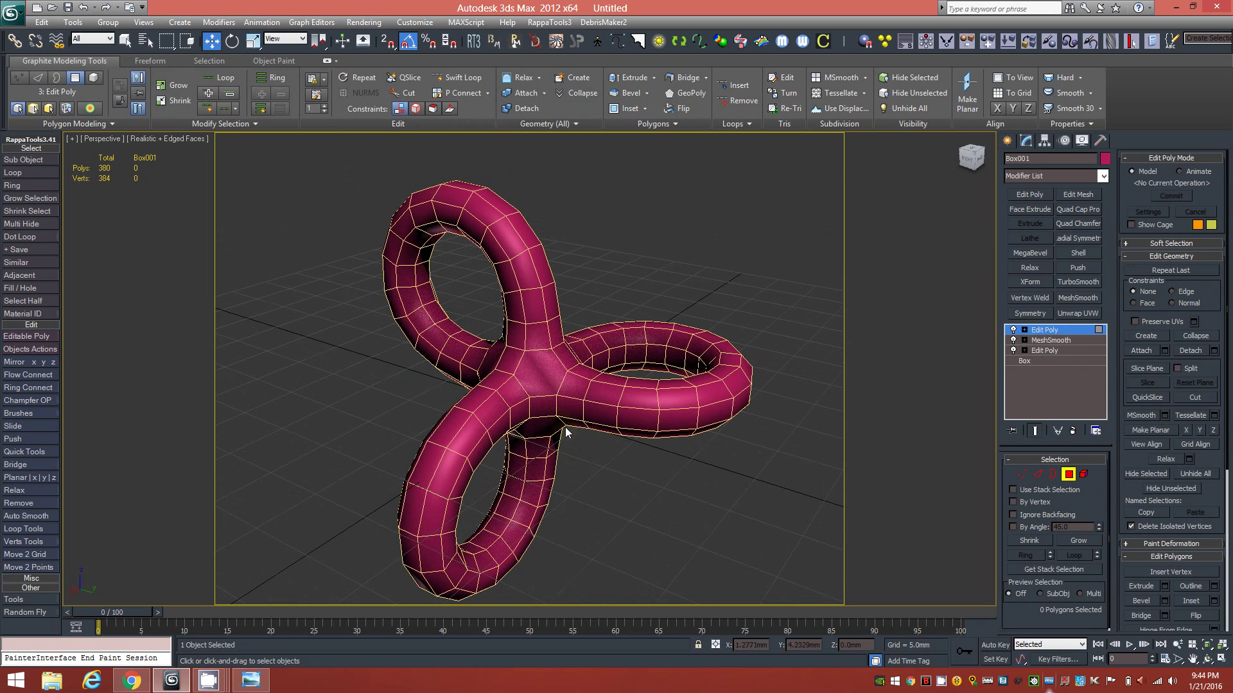
{"action": "left_click", "coordinate": [515, 349]}
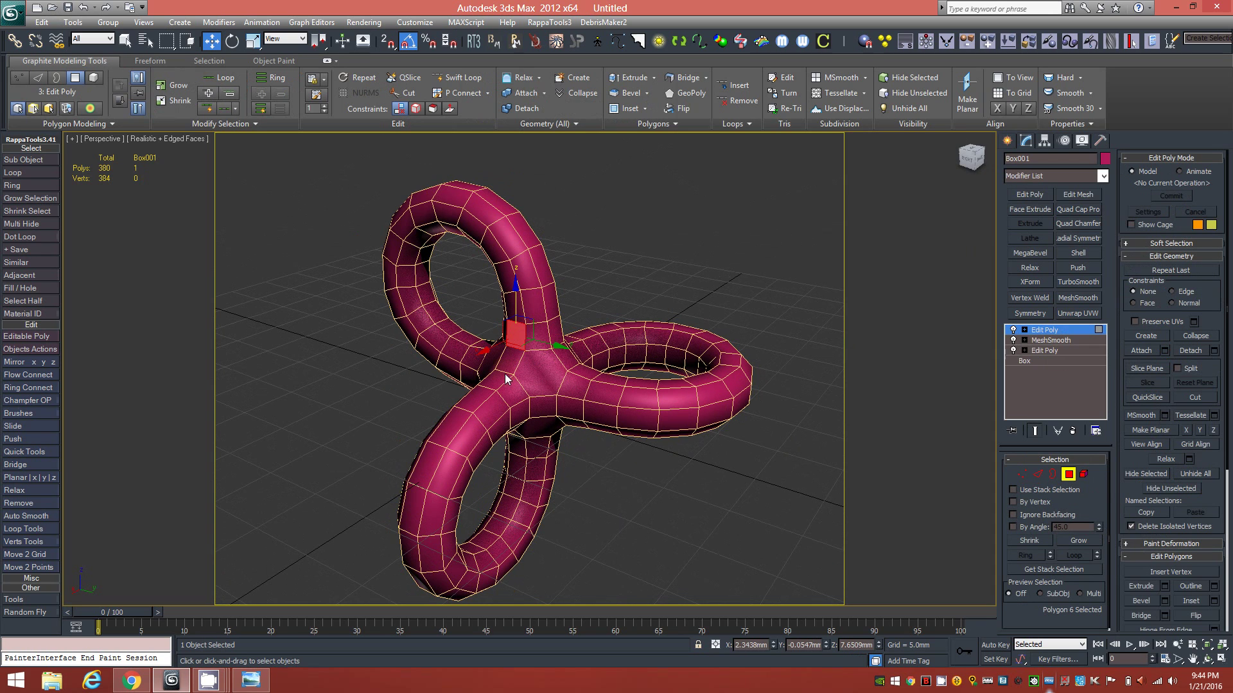
{"action": "mouse_move", "coordinate": [507, 364]}
{"action": "middle_mouse_down", "text": "alt"}
{"action": "mouse_move", "coordinate": [564, 381]}
{"action": "mouse_move", "coordinate": [491, 364]}
{"action": "middle_mouse_up", "text": "alt"}
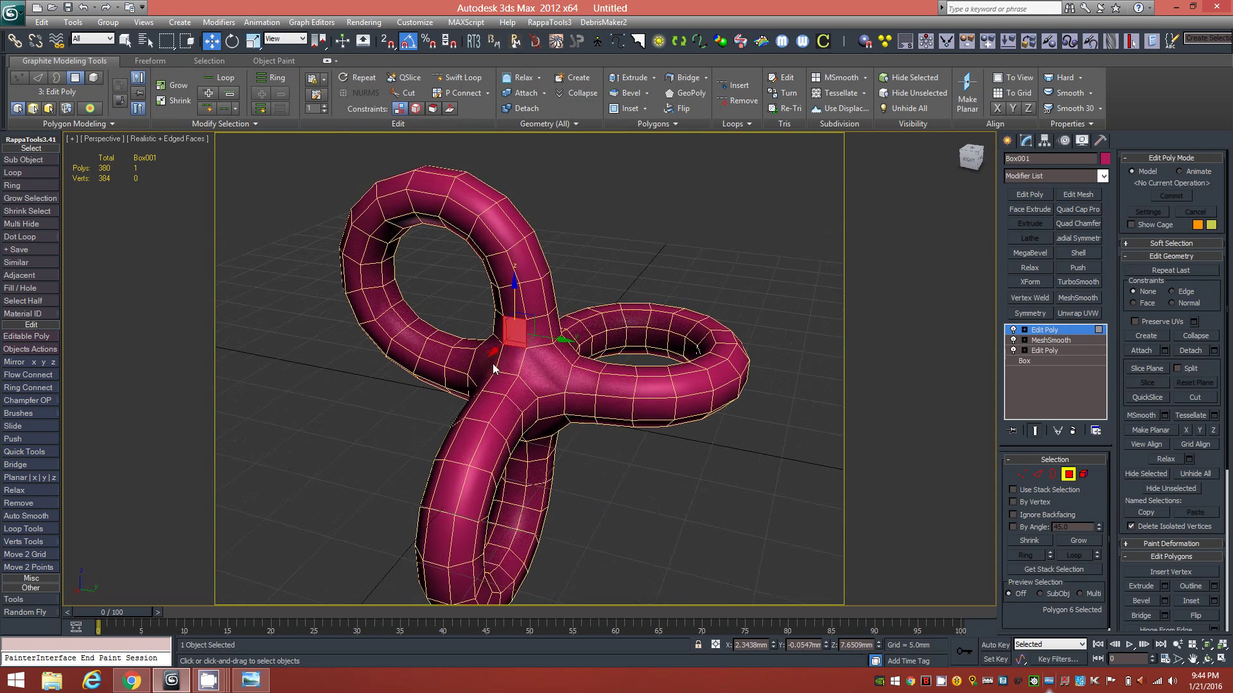
{"action": "scroll", "coordinate": [502, 362], "scroll_direction": "up", "scroll_amount": 5}
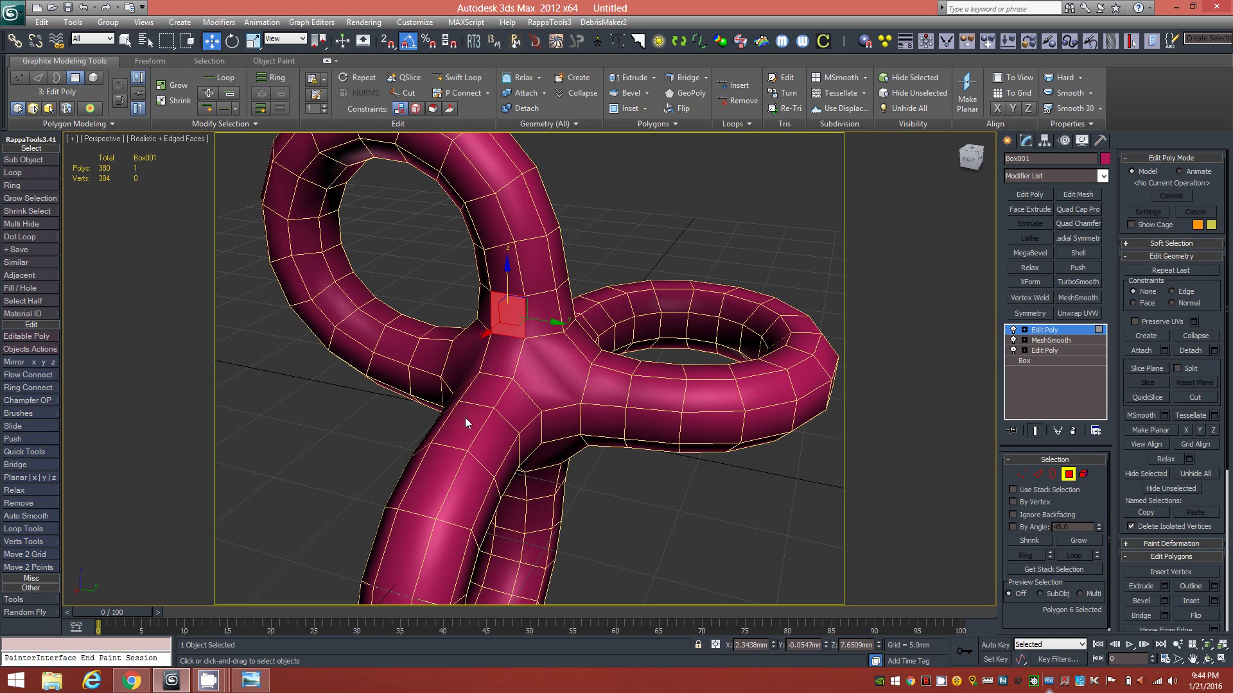
{"action": "middle_click_drag", "start_coordinate": [490, 365], "coordinate": [524, 402], "text": "alt"}
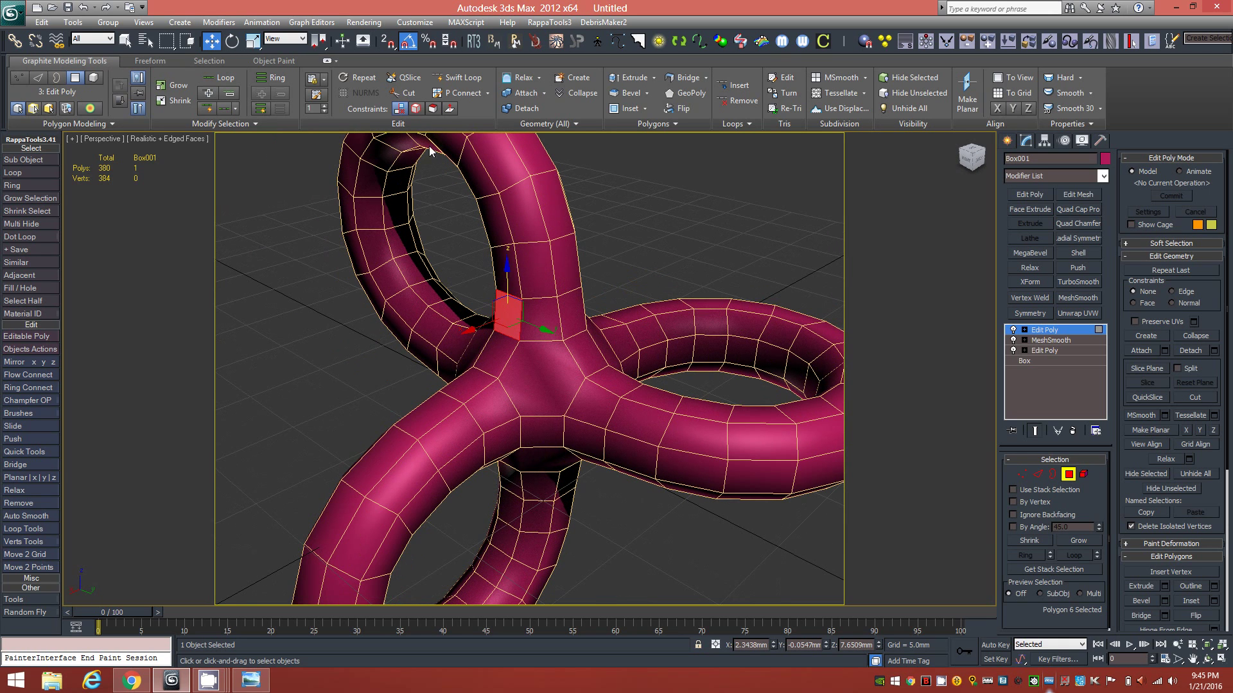
{"action": "key", "text": "alt"}
{"action": "mouse_move", "coordinate": [543, 403]}
{"action": "middle_mouse_down", "text": "alt"}
{"action": "mouse_move", "coordinate": [533, 376]}
{"action": "mouse_move", "coordinate": [545, 368]}
{"action": "mouse_move", "coordinate": [545, 392]}
{"action": "middle_mouse_up", "text": "alt"}
{"action": "left_click", "coordinate": [566, 262]}
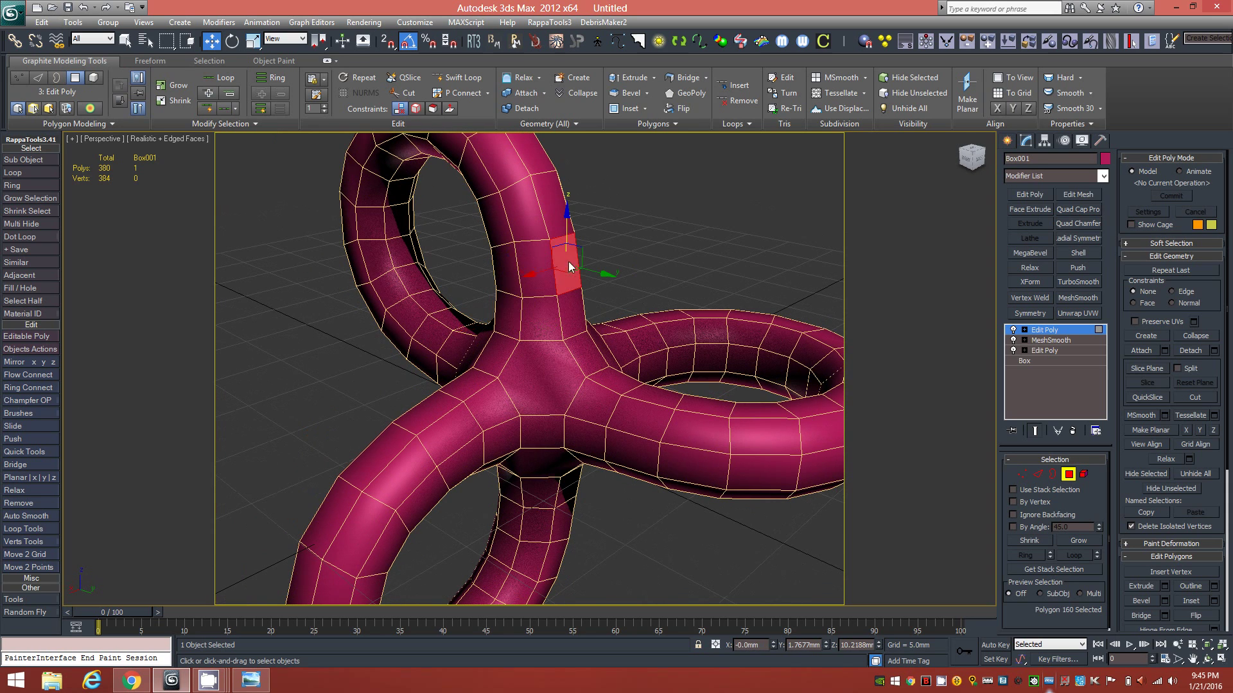
{"action": "left_click", "coordinate": [576, 321], "text": "shift"}
{"action": "middle_click_drag", "start_coordinate": [597, 364], "coordinate": [557, 375], "text": "alt"}
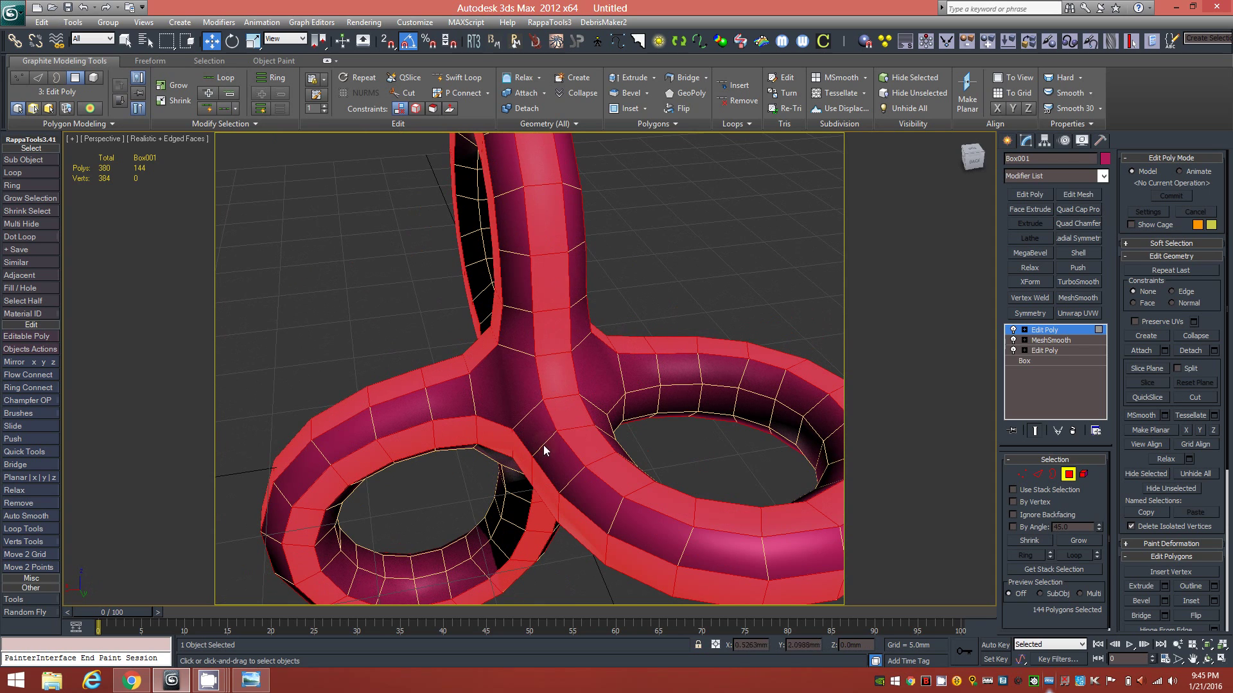
{"action": "middle_click_drag", "start_coordinate": [537, 356], "coordinate": [581, 338], "text": "alt"}
{"action": "scroll", "coordinate": [498, 353], "scroll_direction": "down", "scroll_amount": 3}
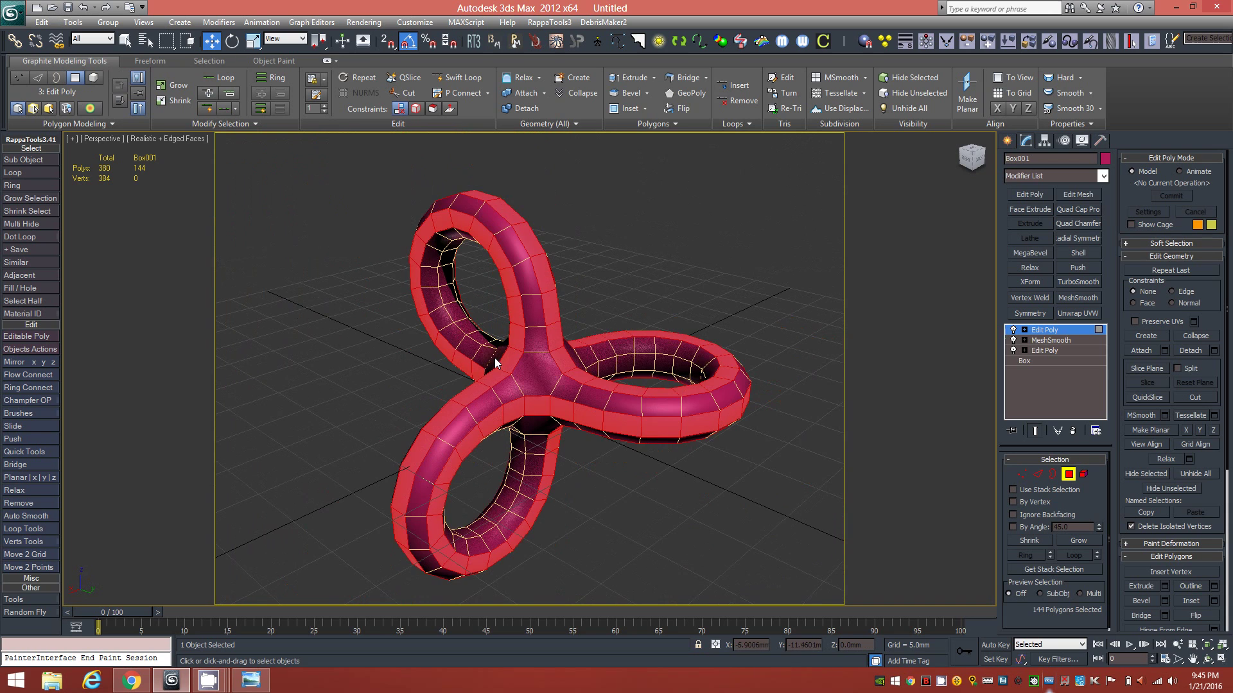
{"action": "key", "text": "Delete"}
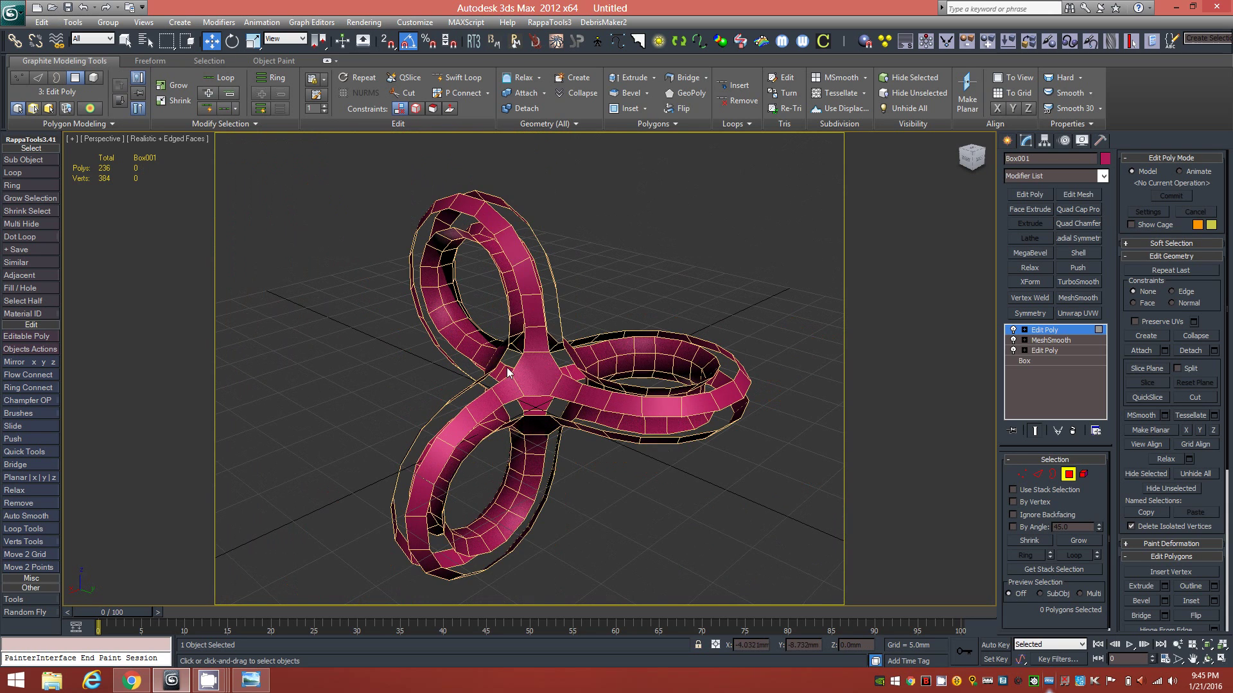
Step: Compare the opened tube strips with the knot3D.jpg reference in Windows Photo Viewer, and return to 3ds Max
{"action": "mouse_move", "coordinate": [551, 372]}
{"action": "middle_mouse_down", "text": "alt"}
{"action": "mouse_move", "coordinate": [555, 324]}
{"action": "mouse_move", "coordinate": [557, 384]}
{"action": "middle_mouse_up", "text": "alt"}
{"action": "middle_click_drag", "start_coordinate": [596, 376], "coordinate": [559, 401], "text": "alt"}
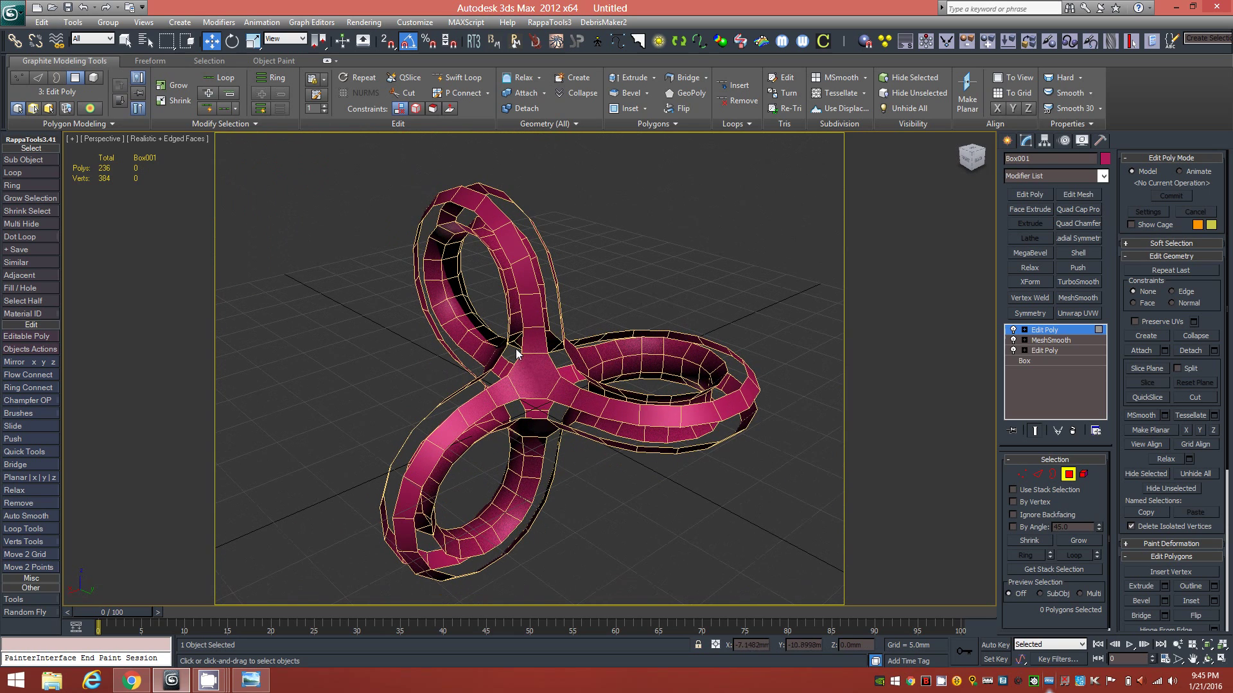
{"action": "middle_click_drag", "start_coordinate": [517, 352], "coordinate": [515, 357], "text": "alt"}
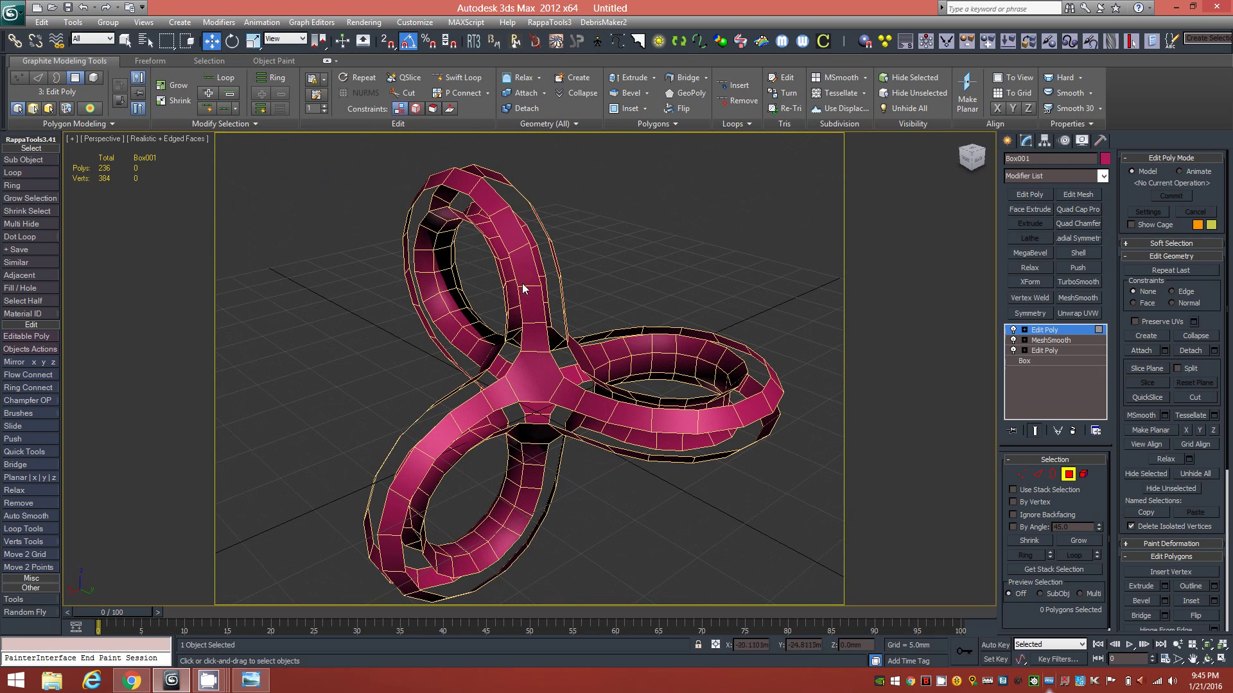
{"action": "left_click", "coordinate": [249, 686]}
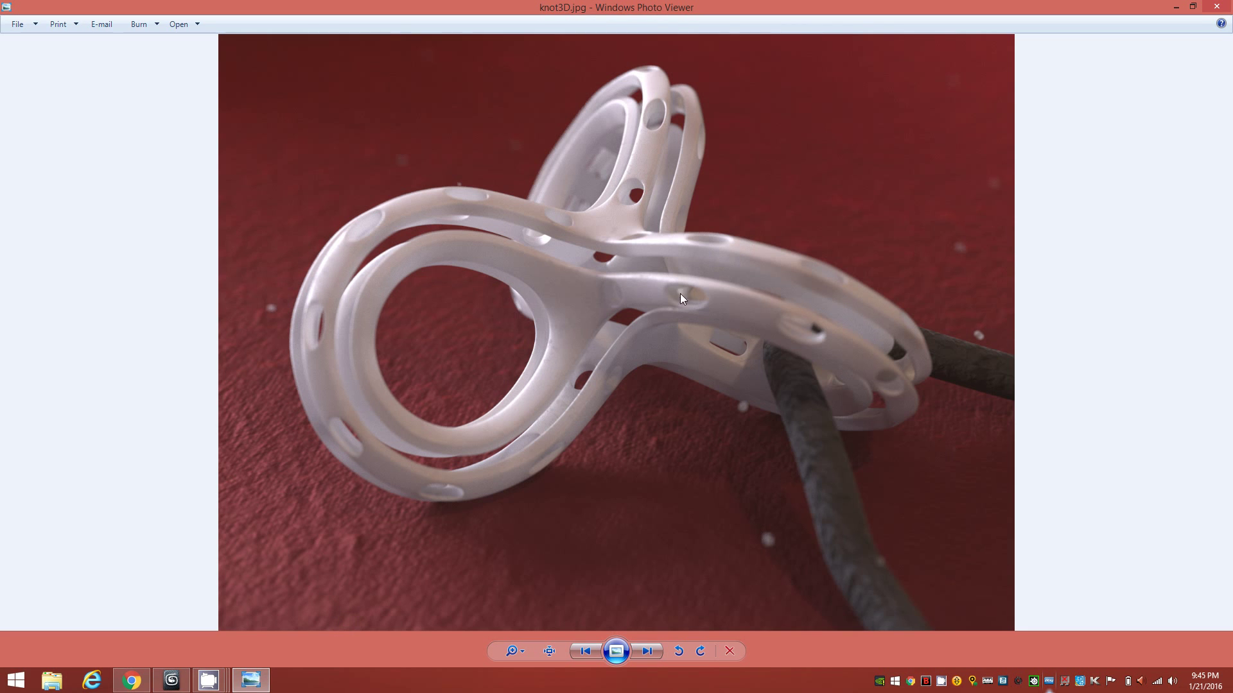
{"action": "left_click", "coordinate": [171, 681]}
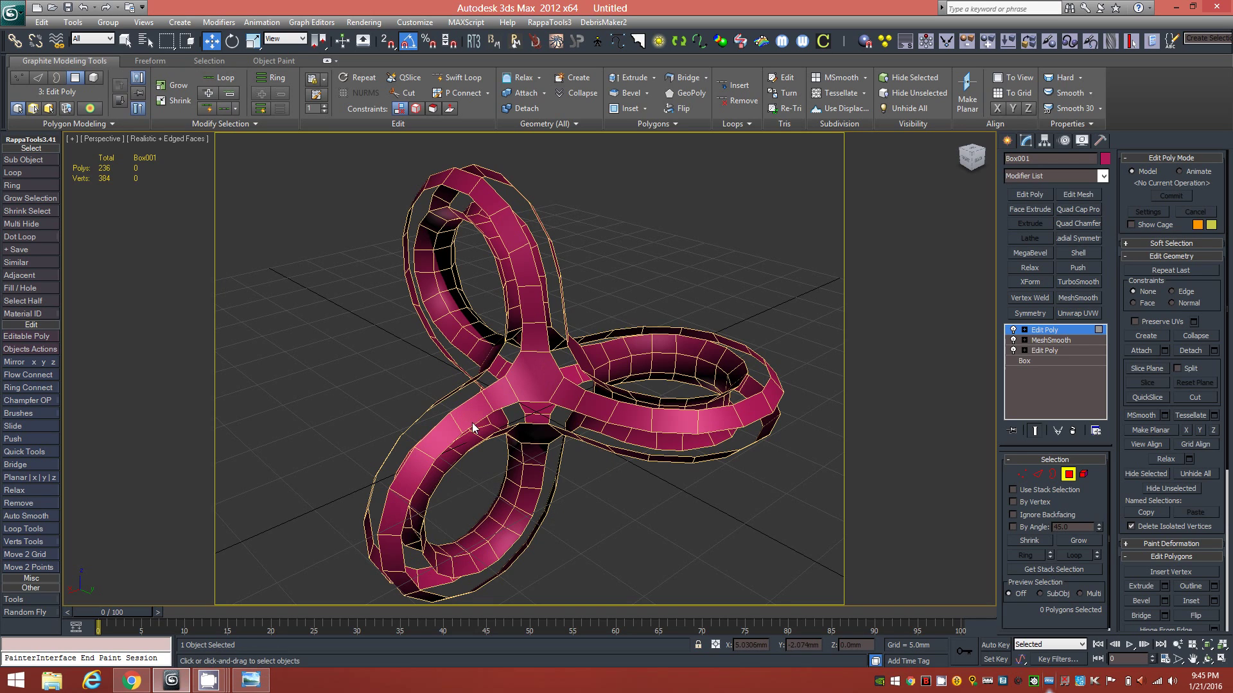
Step: Select the full lengthwise outer polygon strip leaving the upper central hub on each of the three loops
{"action": "left_click", "coordinate": [504, 397]}
{"action": "left_click", "coordinate": [472, 424], "text": "shift"}
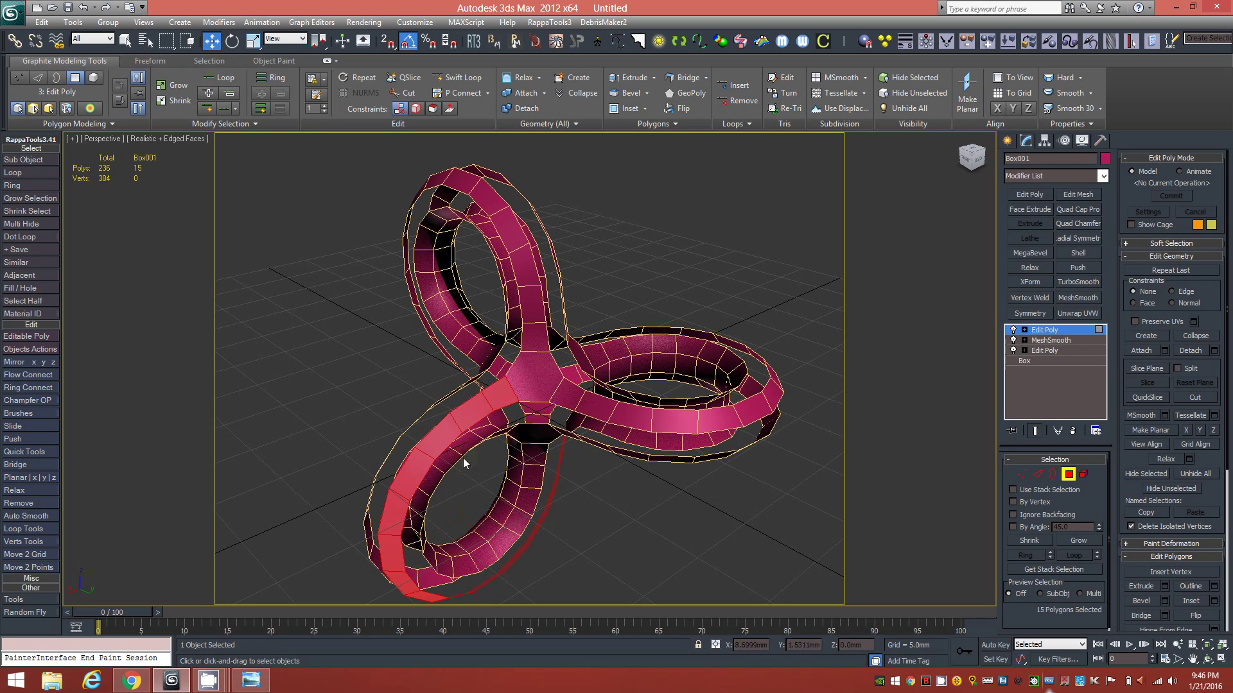
{"action": "left_click", "coordinate": [602, 418], "text": "shift"}
{"action": "left_click", "coordinate": [537, 335], "text": "ctrl"}
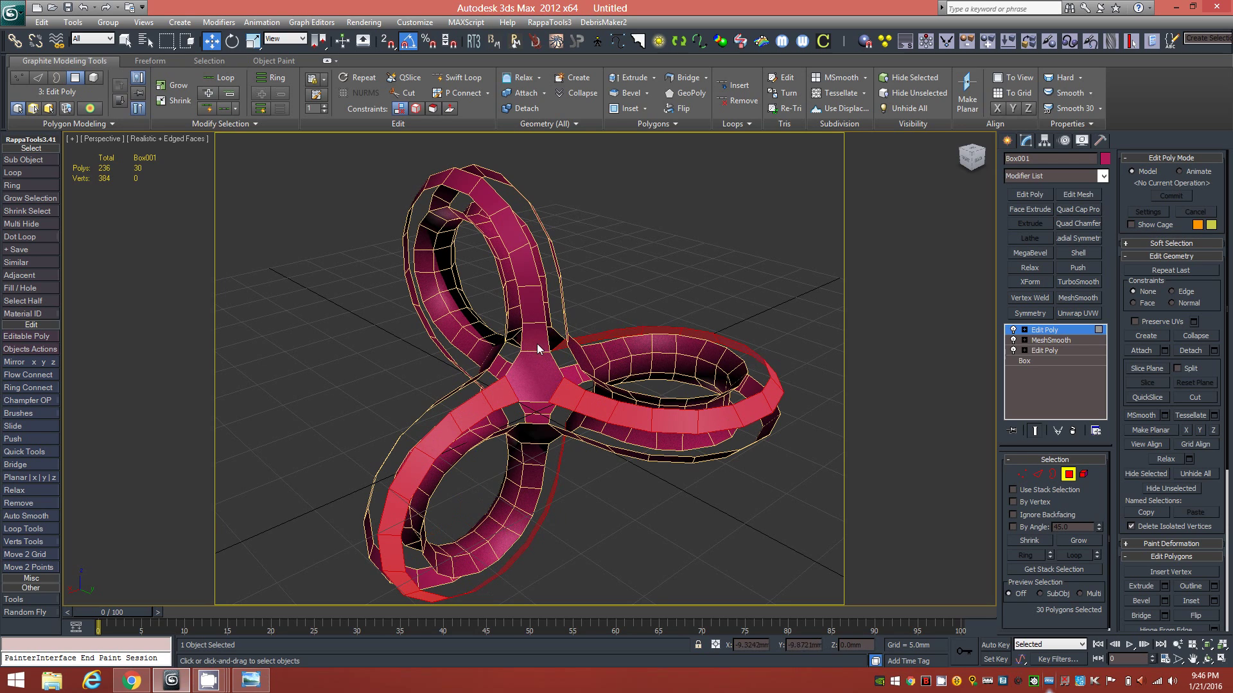
{"action": "left_click", "coordinate": [529, 303], "text": "shift"}
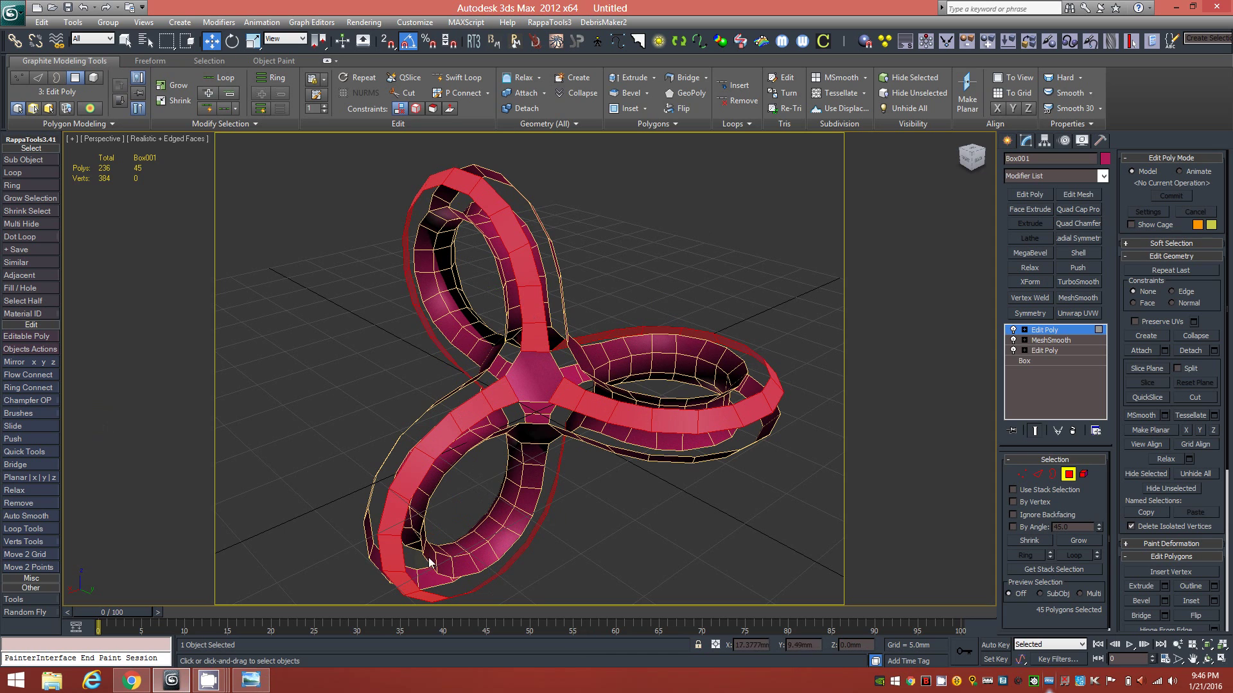
Step: Add the three remaining outer polygon strips on the opposite side of the hub to the selection
{"action": "mouse_move", "coordinate": [552, 405]}
{"action": "middle_mouse_down", "text": "alt"}
{"action": "mouse_move", "coordinate": [768, 351]}
{"action": "mouse_move", "coordinate": [784, 330]}
{"action": "mouse_move", "coordinate": [572, 431]}
{"action": "mouse_move", "coordinate": [540, 410]}
{"action": "middle_mouse_up", "text": "alt"}
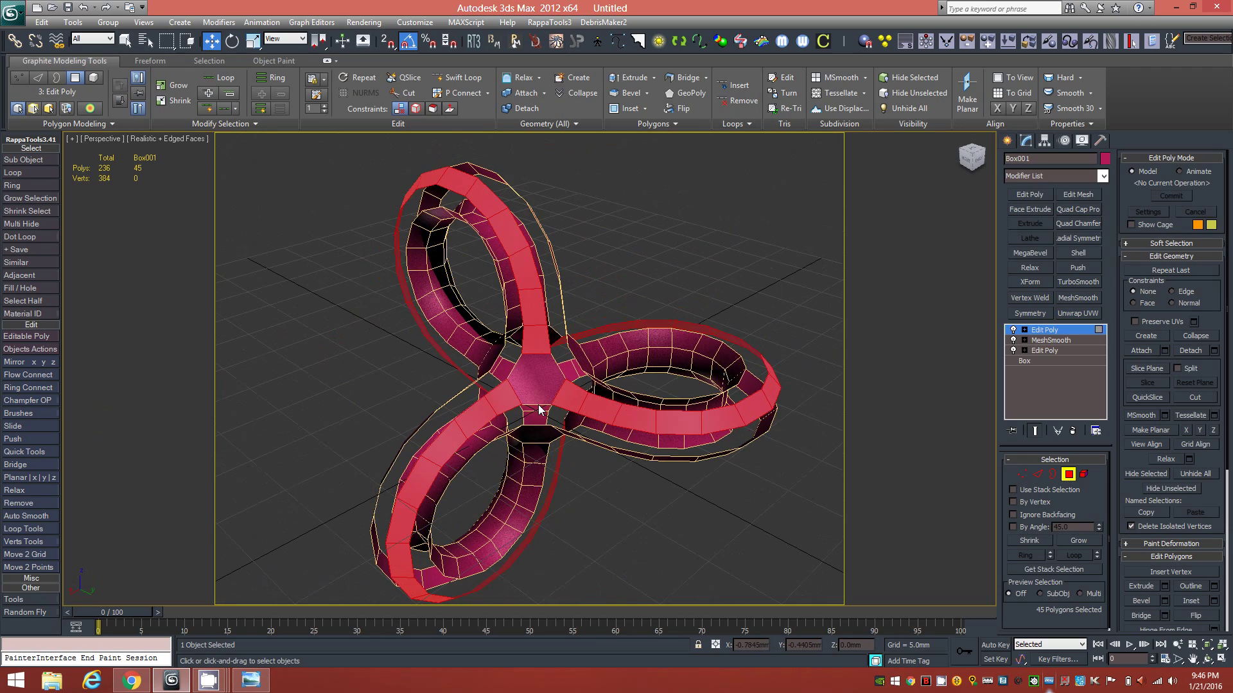
{"action": "scroll", "coordinate": [541, 386], "scroll_direction": "up", "scroll_amount": 4}
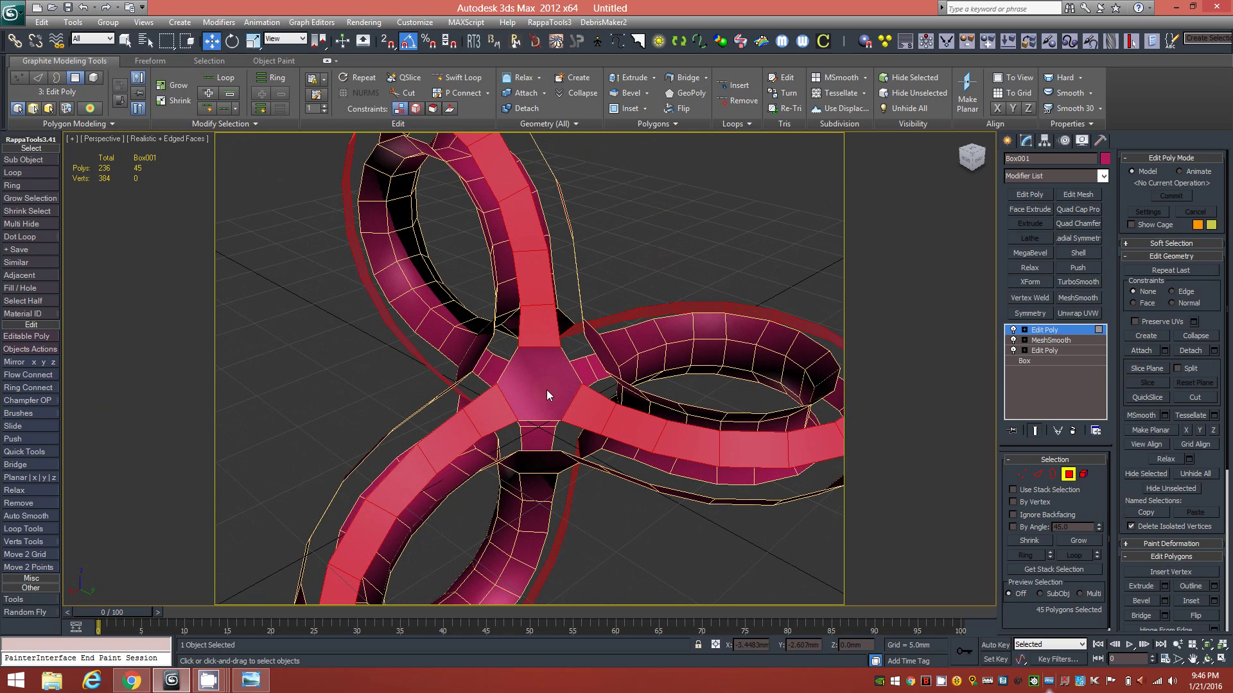
{"action": "mouse_move", "coordinate": [546, 387]}
{"action": "middle_mouse_down", "text": "alt"}
{"action": "mouse_move", "coordinate": [639, 372]}
{"action": "mouse_move", "coordinate": [670, 313]}
{"action": "mouse_move", "coordinate": [656, 369]}
{"action": "mouse_move", "coordinate": [538, 398]}
{"action": "mouse_move", "coordinate": [560, 395]}
{"action": "middle_mouse_up", "text": "alt"}
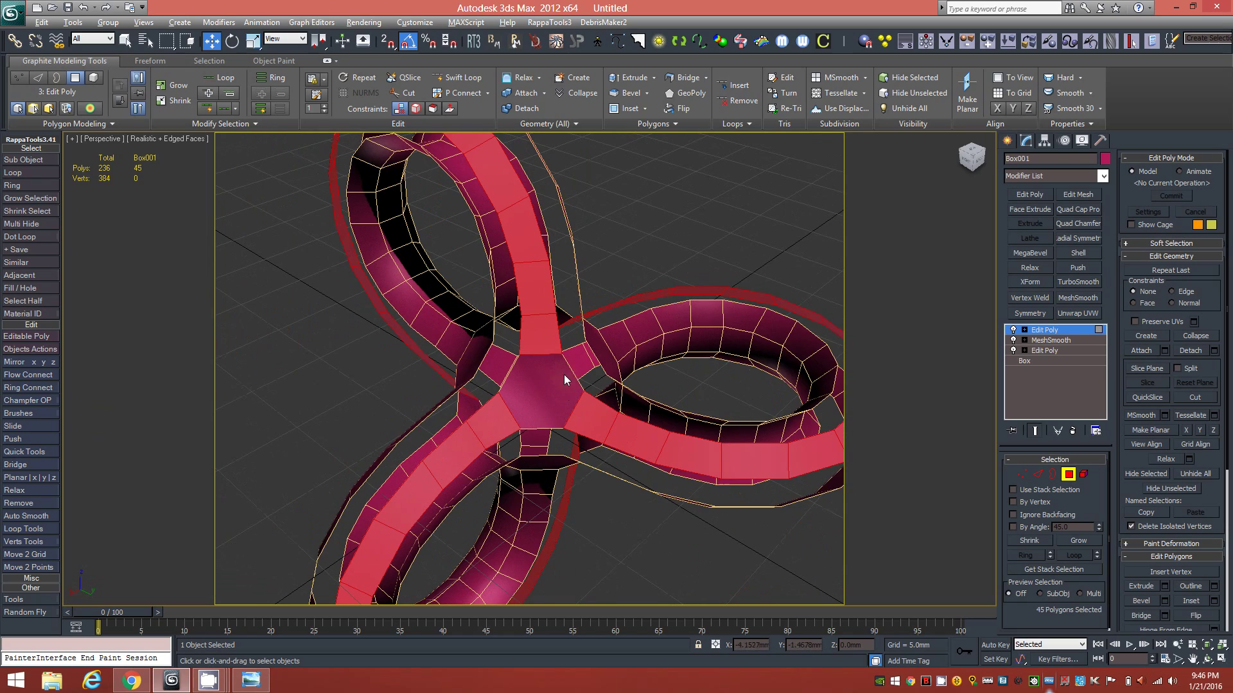
{"action": "scroll", "coordinate": [567, 392], "scroll_direction": "down", "scroll_amount": 2}
{"action": "middle_click_drag", "start_coordinate": [549, 416], "coordinate": [769, 317], "text": "alt"}
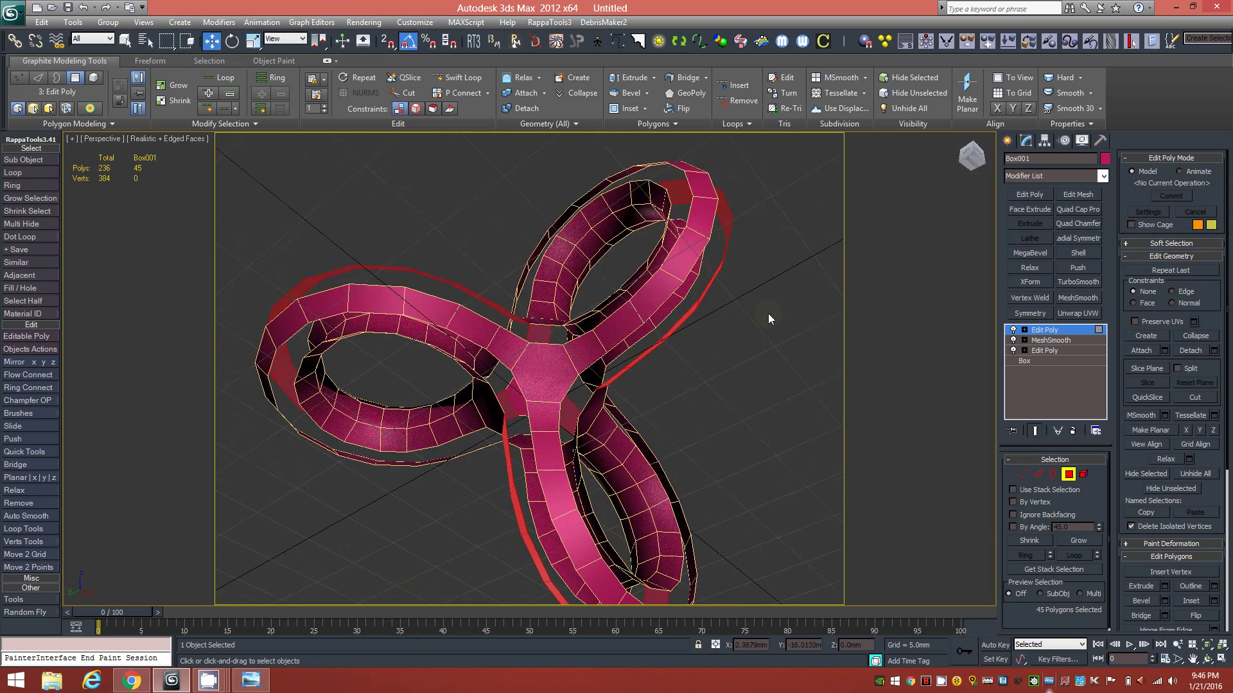
{"action": "left_click", "coordinate": [604, 334], "text": "shift"}
{"action": "left_click", "coordinate": [508, 350], "text": "ctrl"}
{"action": "left_click", "coordinate": [506, 348], "text": "shift"}
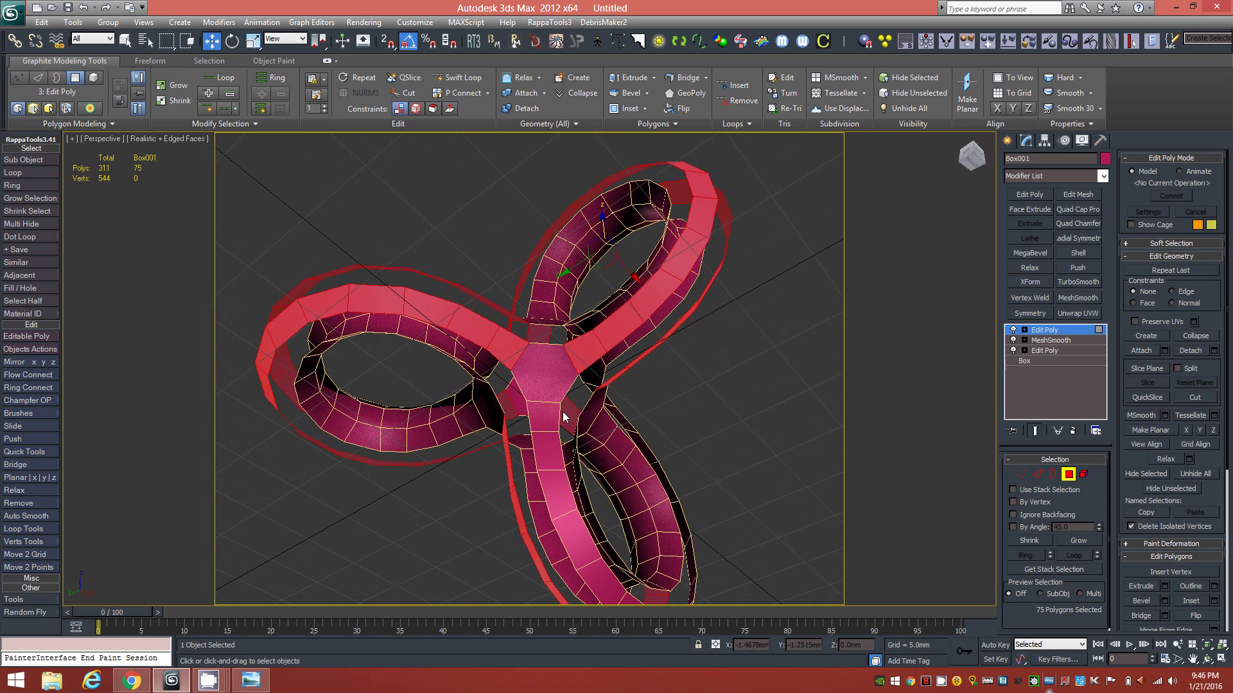
{"action": "left_click", "coordinate": [545, 419], "text": "ctrl"}
{"action": "left_click", "coordinate": [543, 460], "text": "shift"}
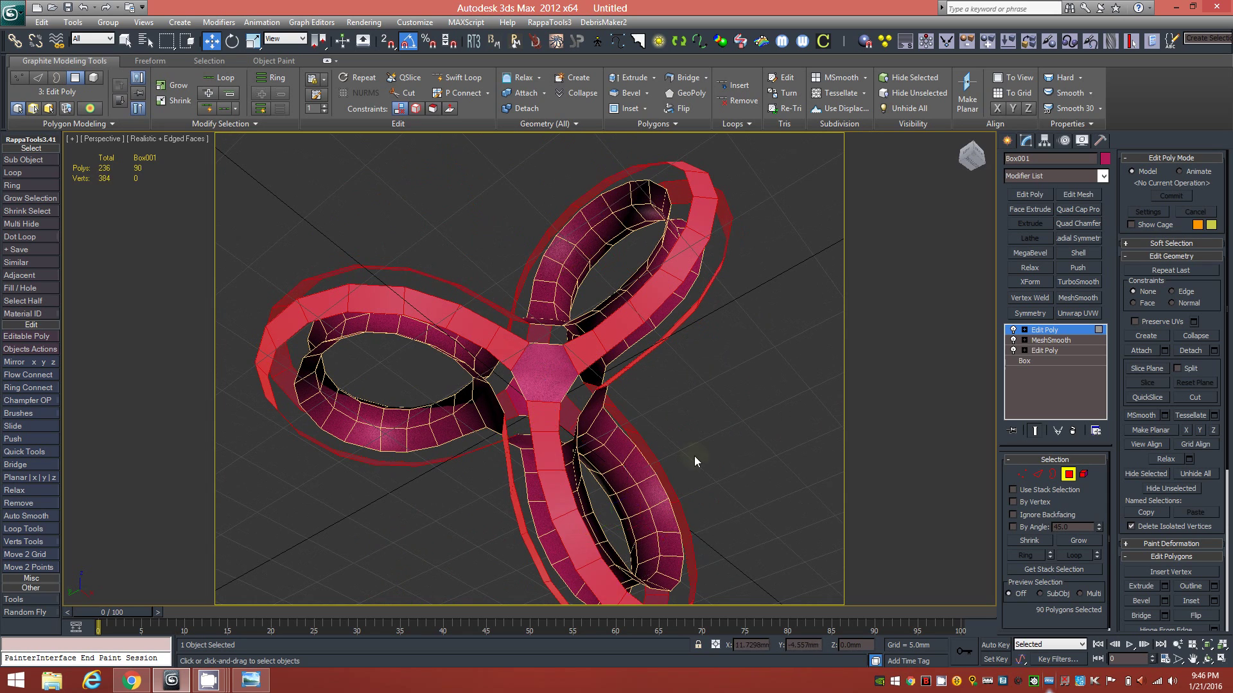
{"action": "middle_click_drag", "start_coordinate": [672, 417], "coordinate": [499, 493], "text": "alt"}
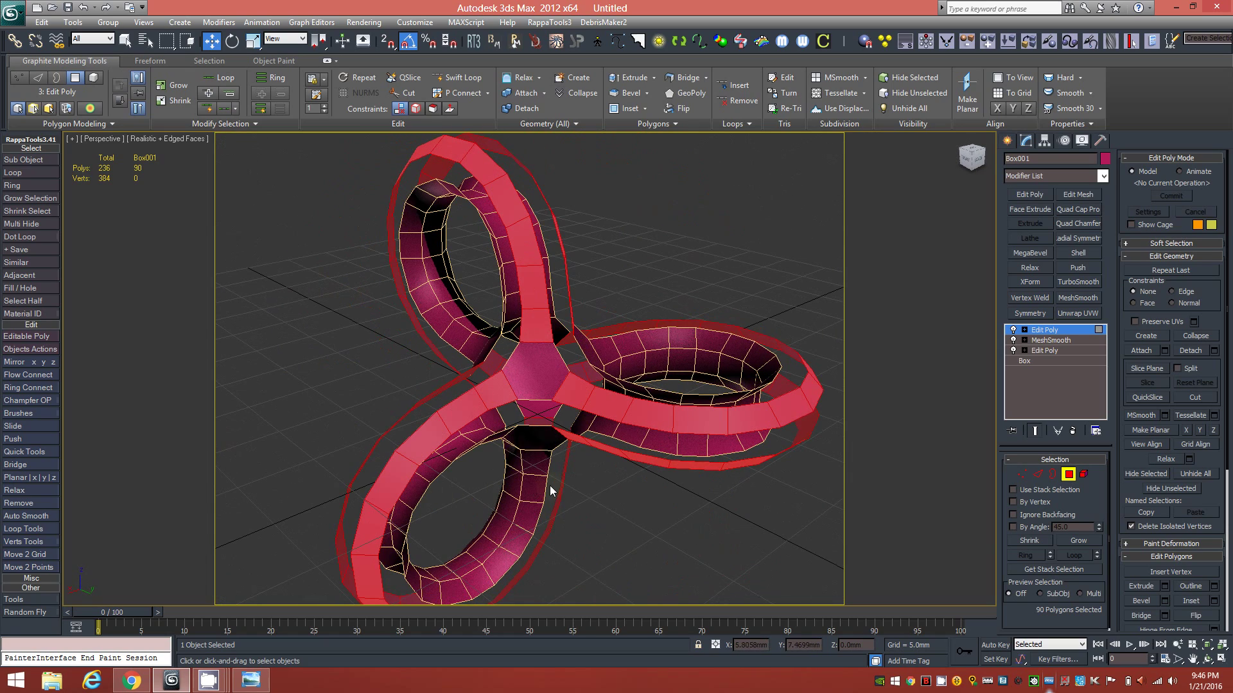
{"action": "mouse_move", "coordinate": [538, 455]}
{"action": "middle_mouse_down", "text": "alt"}
{"action": "mouse_move", "coordinate": [530, 424]}
{"action": "mouse_move", "coordinate": [560, 404]}
{"action": "mouse_move", "coordinate": [551, 368]}
{"action": "mouse_move", "coordinate": [553, 466]}
{"action": "mouse_move", "coordinate": [523, 468]}
{"action": "mouse_move", "coordinate": [688, 444]}
{"action": "mouse_move", "coordinate": [764, 415]}
{"action": "mouse_move", "coordinate": [788, 371]}
{"action": "mouse_move", "coordinate": [636, 451]}
{"action": "mouse_move", "coordinate": [533, 460]}
{"action": "mouse_move", "coordinate": [546, 460]}
{"action": "mouse_move", "coordinate": [541, 472]}
{"action": "middle_mouse_up", "text": "alt"}
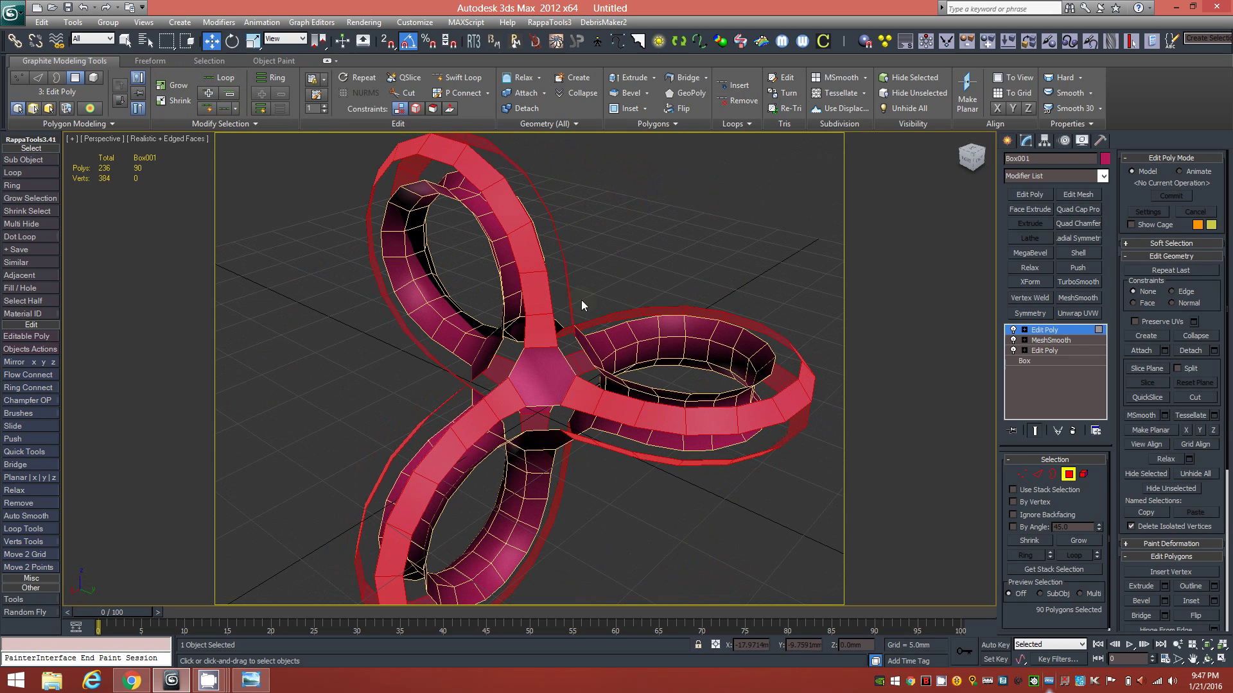
Step: Thin the selection on the outer strips to spaced alternate polygons along all three loops and check the pattern
{"action": "left_click", "coordinate": [226, 109]}
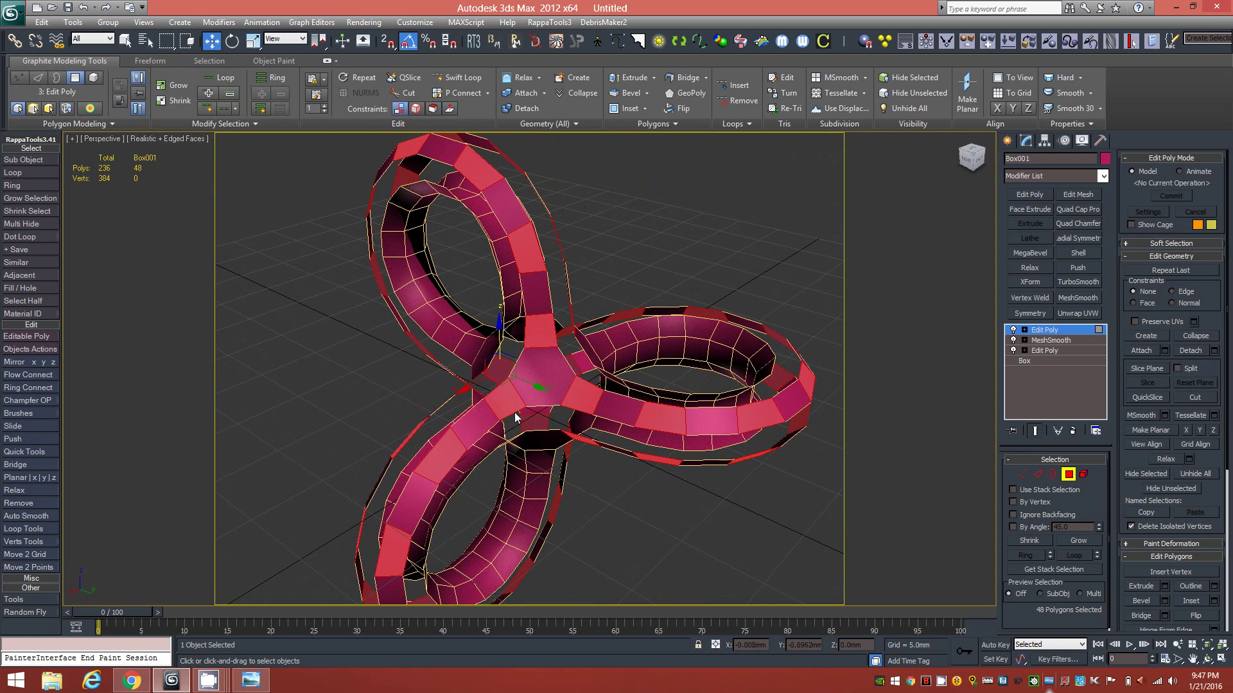
{"action": "mouse_move", "coordinate": [645, 420]}
{"action": "middle_mouse_down", "text": "alt"}
{"action": "mouse_move", "coordinate": [608, 403]}
{"action": "mouse_move", "coordinate": [642, 392]}
{"action": "mouse_move", "coordinate": [646, 354]}
{"action": "mouse_move", "coordinate": [822, 386]}
{"action": "mouse_move", "coordinate": [850, 369]}
{"action": "mouse_move", "coordinate": [857, 342]}
{"action": "mouse_move", "coordinate": [794, 426]}
{"action": "mouse_move", "coordinate": [669, 439]}
{"action": "mouse_move", "coordinate": [630, 418]}
{"action": "mouse_move", "coordinate": [660, 418]}
{"action": "mouse_move", "coordinate": [642, 409]}
{"action": "middle_mouse_up", "text": "alt"}
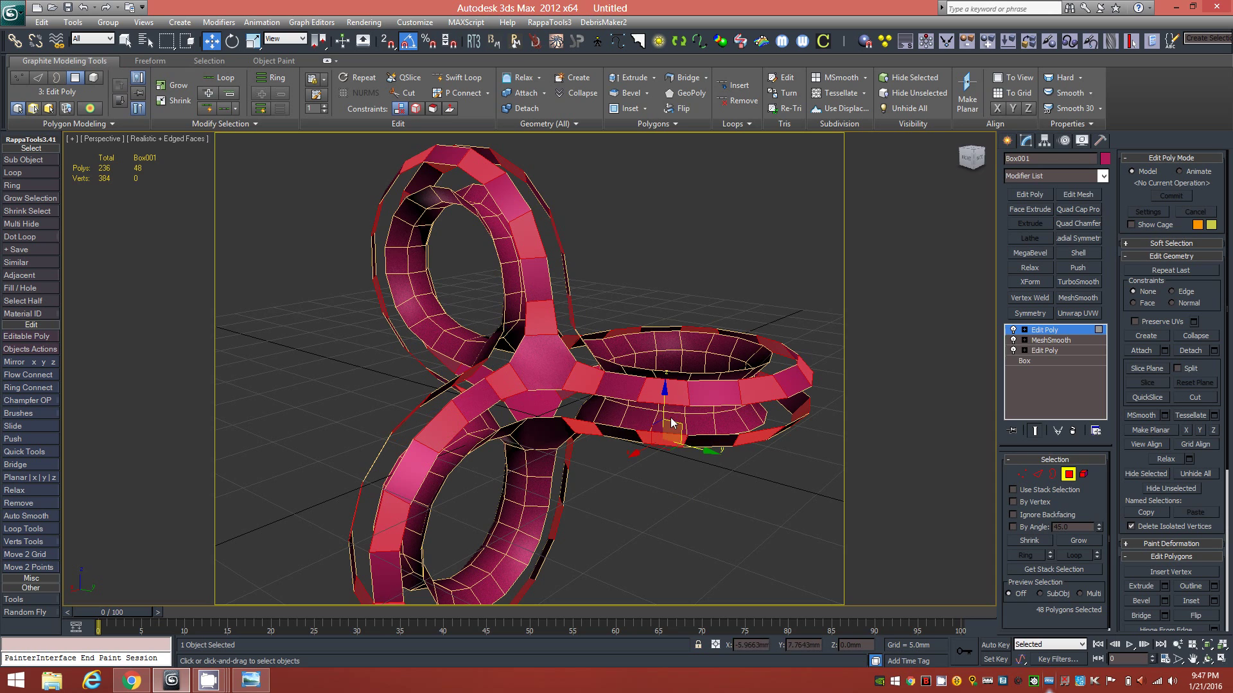
{"action": "middle_click_drag", "start_coordinate": [701, 480], "coordinate": [493, 387], "text": "alt"}
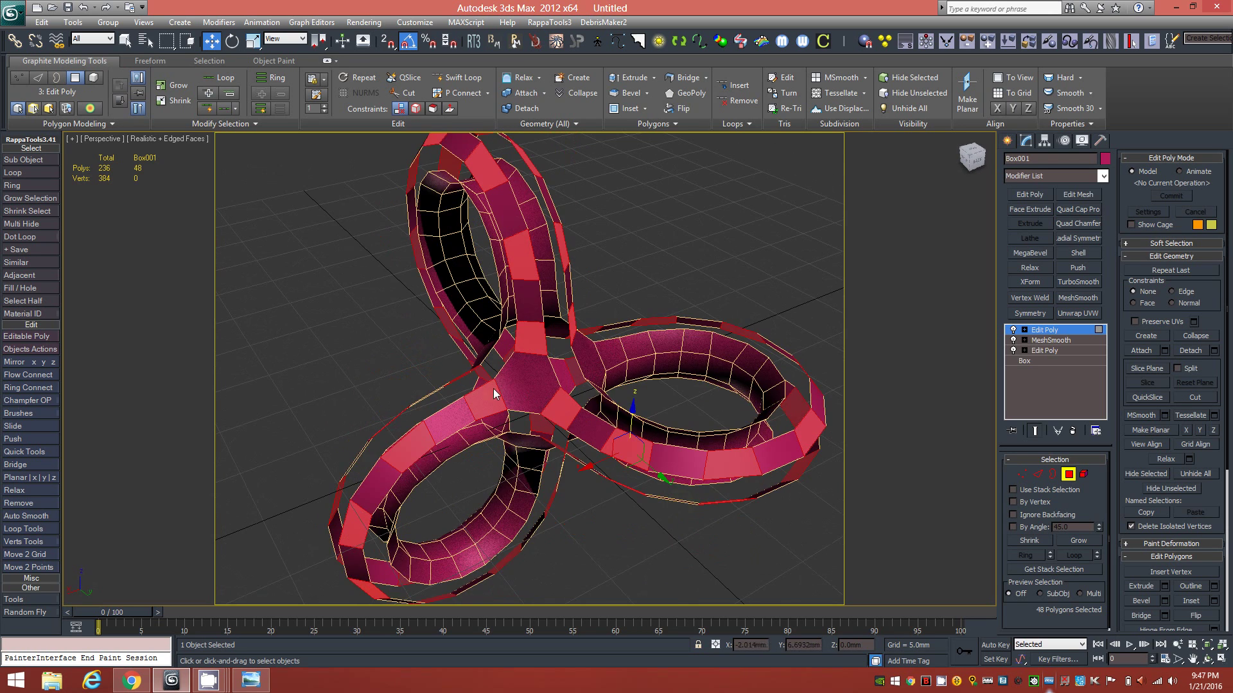
{"action": "middle_click_drag", "start_coordinate": [702, 461], "coordinate": [628, 410], "text": "alt"}
{"action": "middle_click_drag", "start_coordinate": [775, 421], "coordinate": [569, 434], "text": "alt"}
{"action": "left_click", "coordinate": [676, 412]}
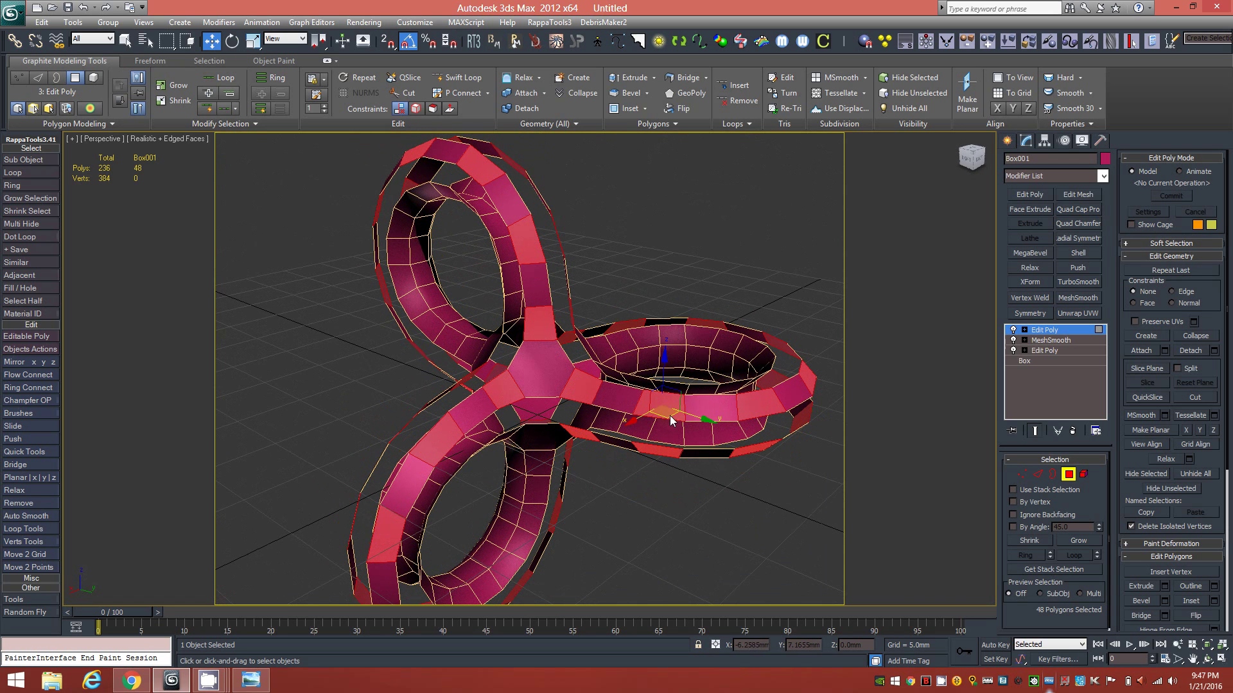
{"action": "middle_click_drag", "start_coordinate": [664, 411], "coordinate": [829, 411], "text": "alt"}
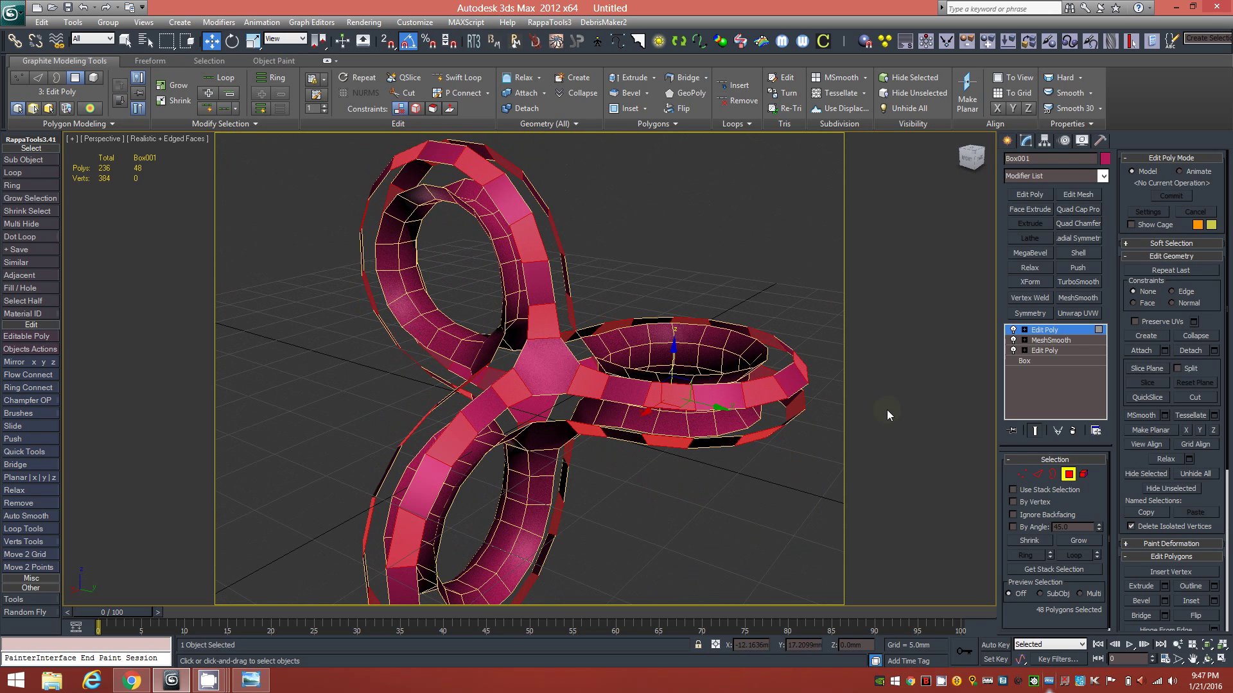
Step: Inset the selected alternate polygons by 0.25 mm
{"action": "left_click", "coordinate": [627, 109], "text": "shift"}
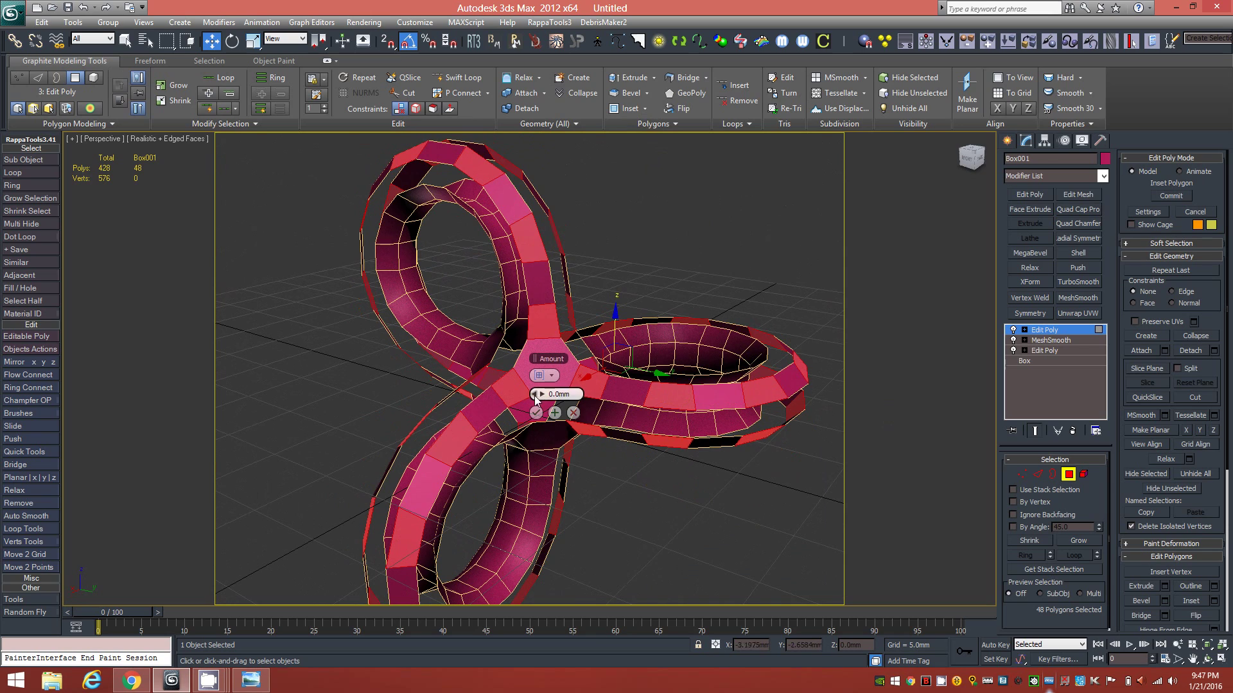
{"action": "left_click", "coordinate": [556, 395]}
{"action": "type", "text": "0.2"}
{"action": "key", "text": "Return"}
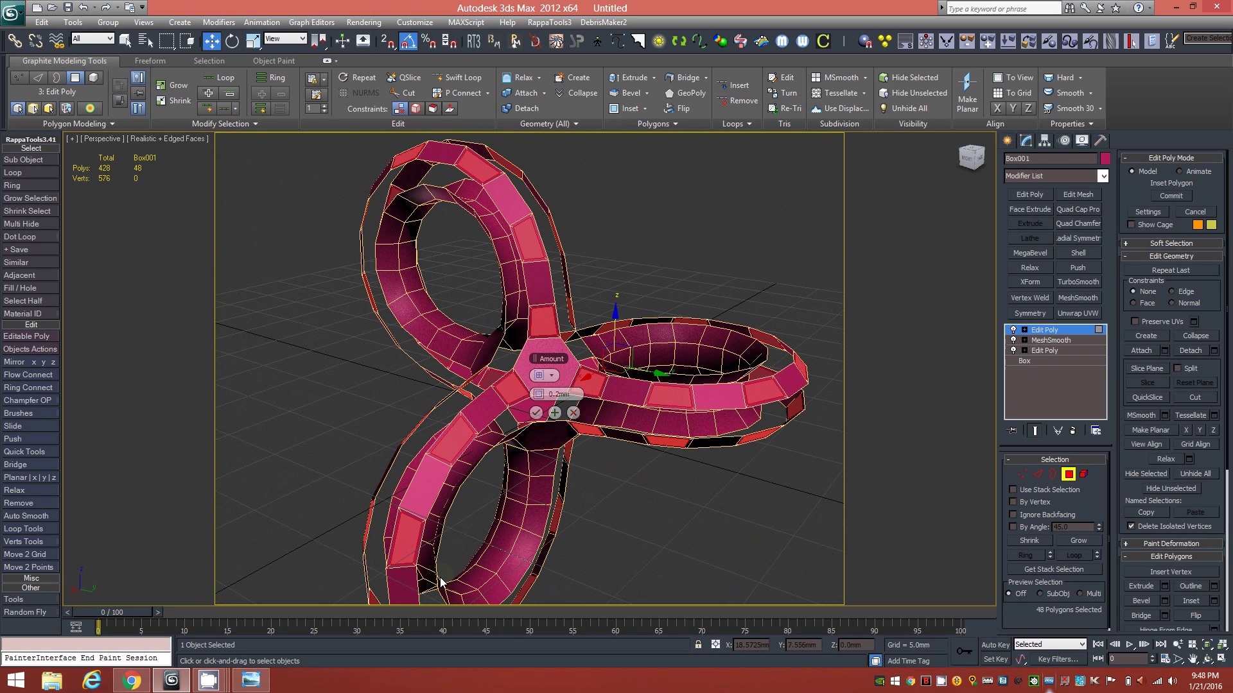
{"action": "left_click", "coordinate": [555, 413]}
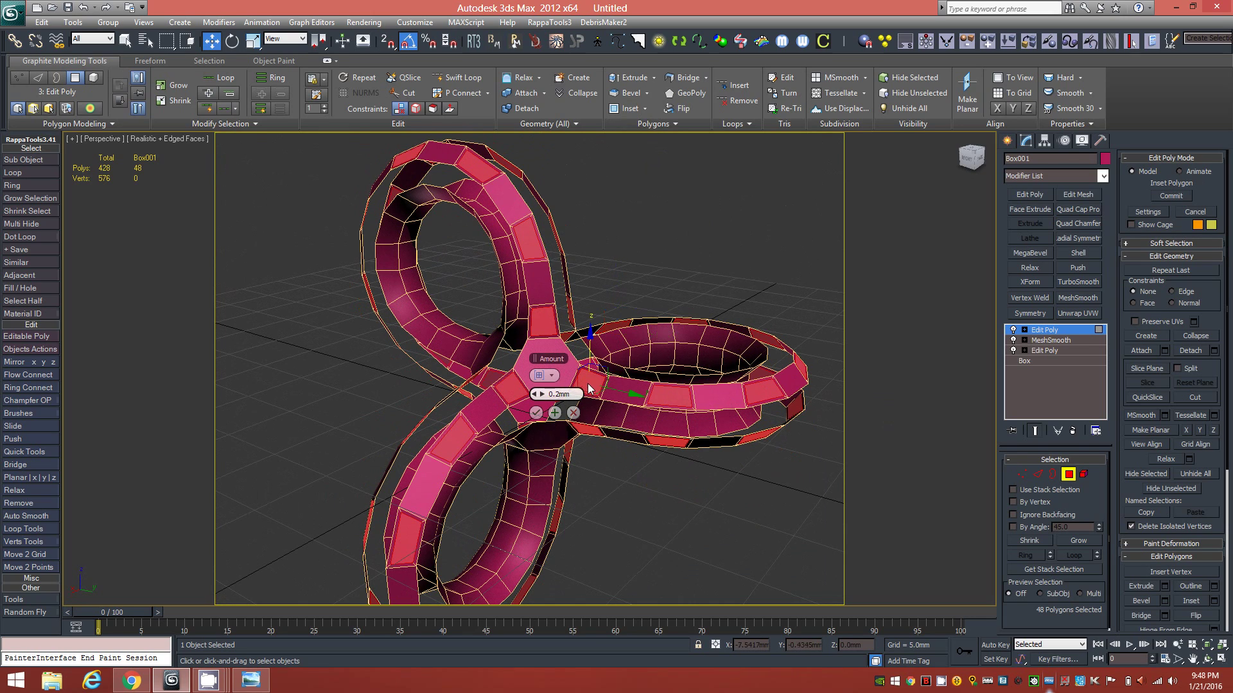
{"action": "left_click", "coordinate": [541, 414]}
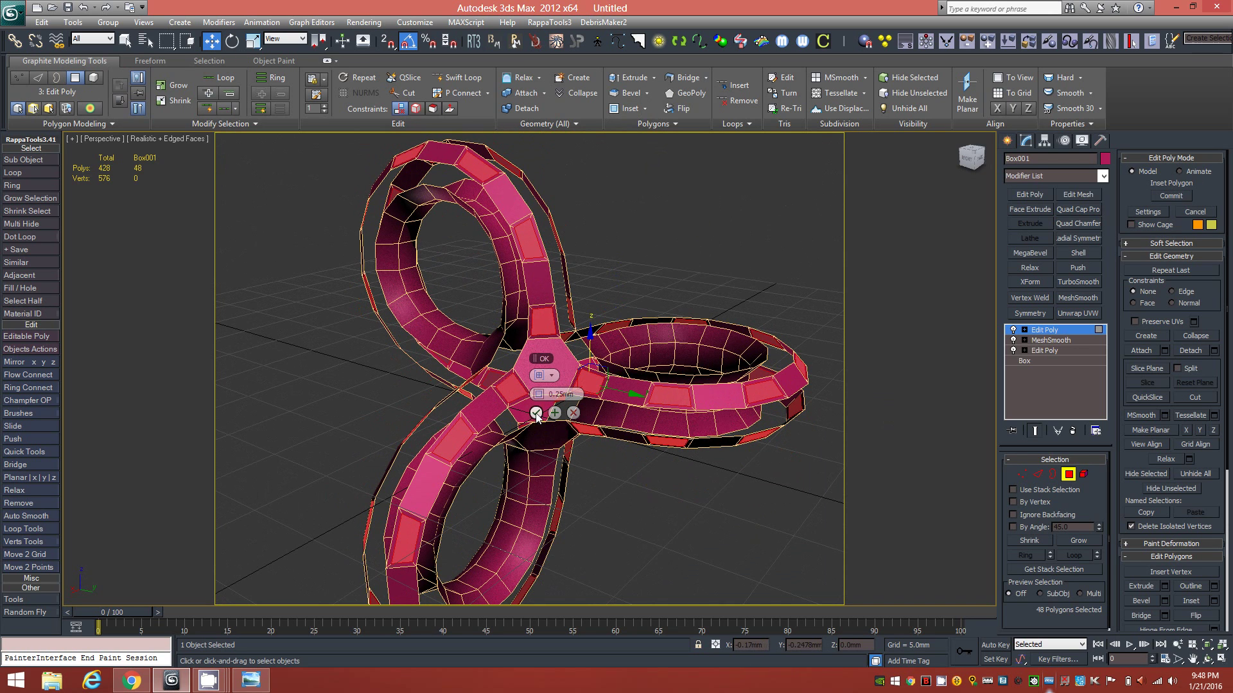
Step: Delete the inset polygons to open holes along the outer strips of the loops
{"action": "middle_click_drag", "start_coordinate": [575, 429], "coordinate": [553, 388], "text": "alt"}
{"action": "scroll", "coordinate": [505, 371], "scroll_direction": "up", "scroll_amount": 3}
{"action": "left_click", "coordinate": [537, 476]}
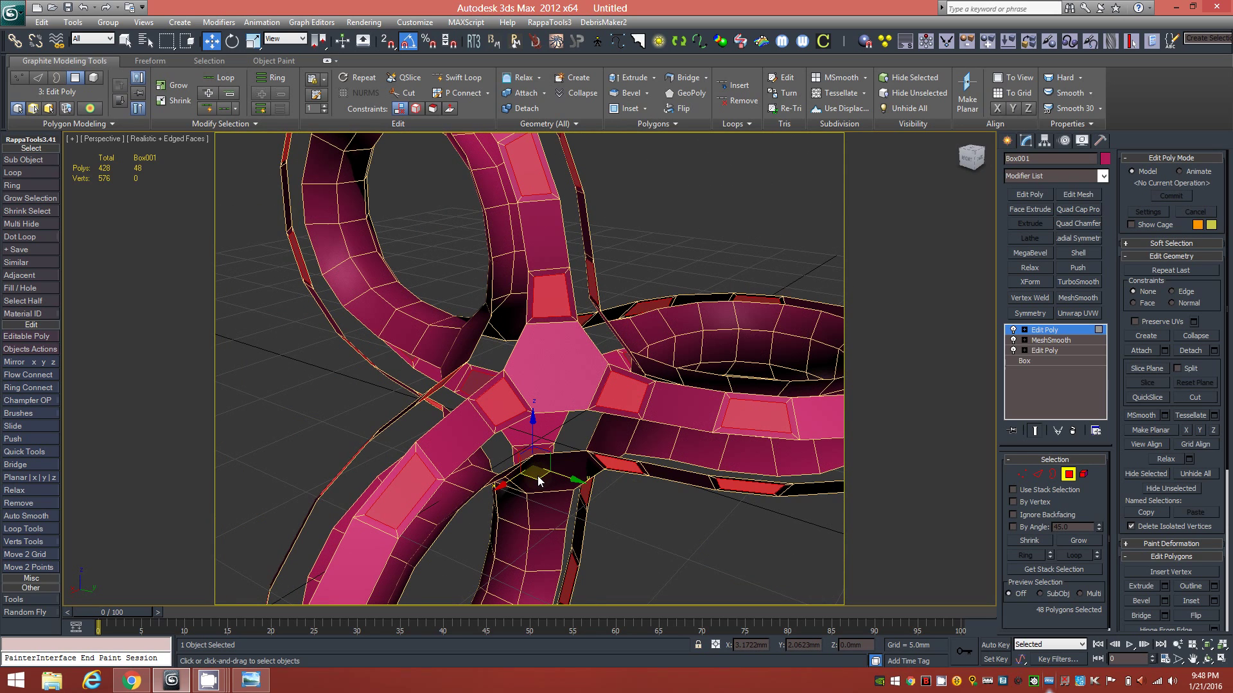
{"action": "key", "text": "Delete"}
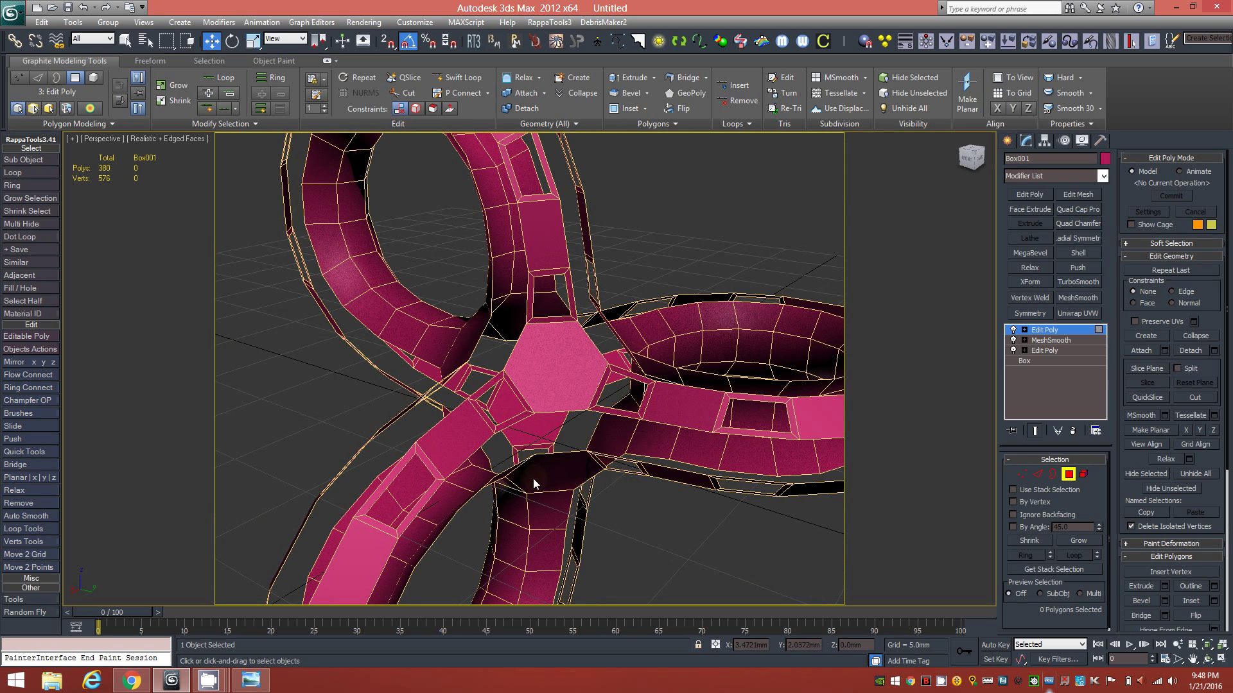
{"action": "middle_click_drag", "start_coordinate": [650, 414], "coordinate": [559, 461], "text": "alt"}
{"action": "scroll", "coordinate": [611, 418], "scroll_direction": "down", "scroll_amount": 8}
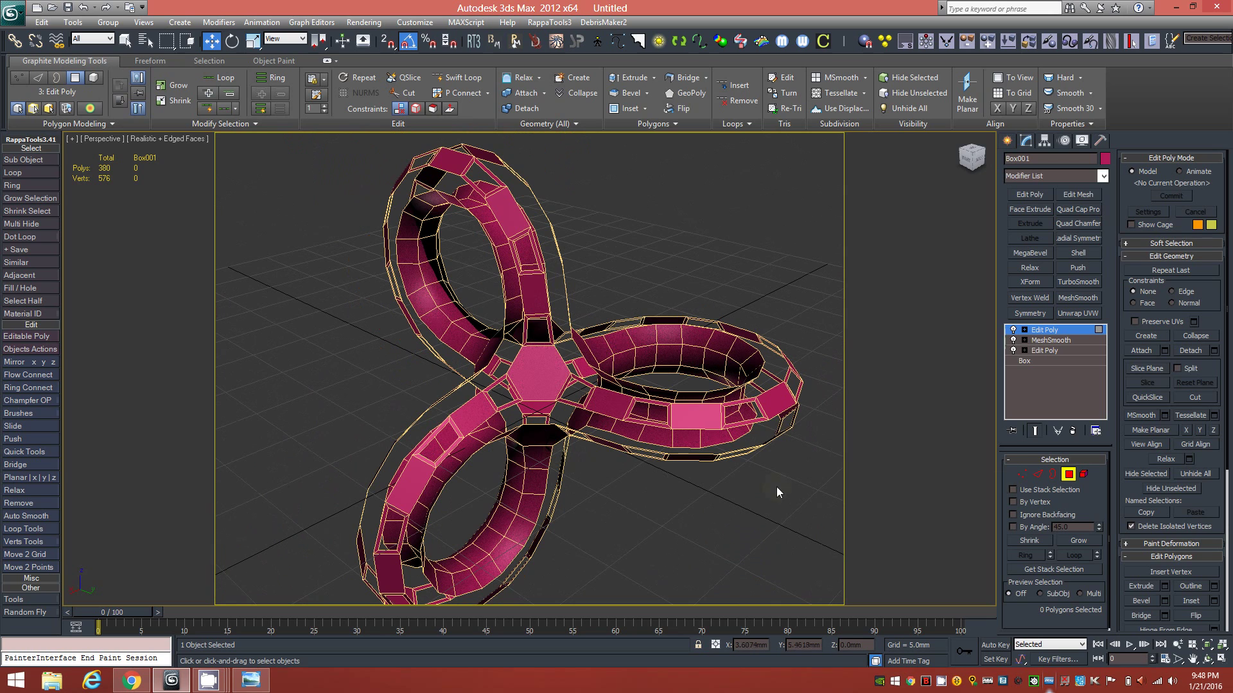
Step: Leave polygon-level editing and add a Shell modifier to the whole three-loop object
{"action": "left_click", "coordinate": [1068, 474]}
{"action": "middle_click_drag", "start_coordinate": [539, 380], "coordinate": [556, 368], "text": "alt"}
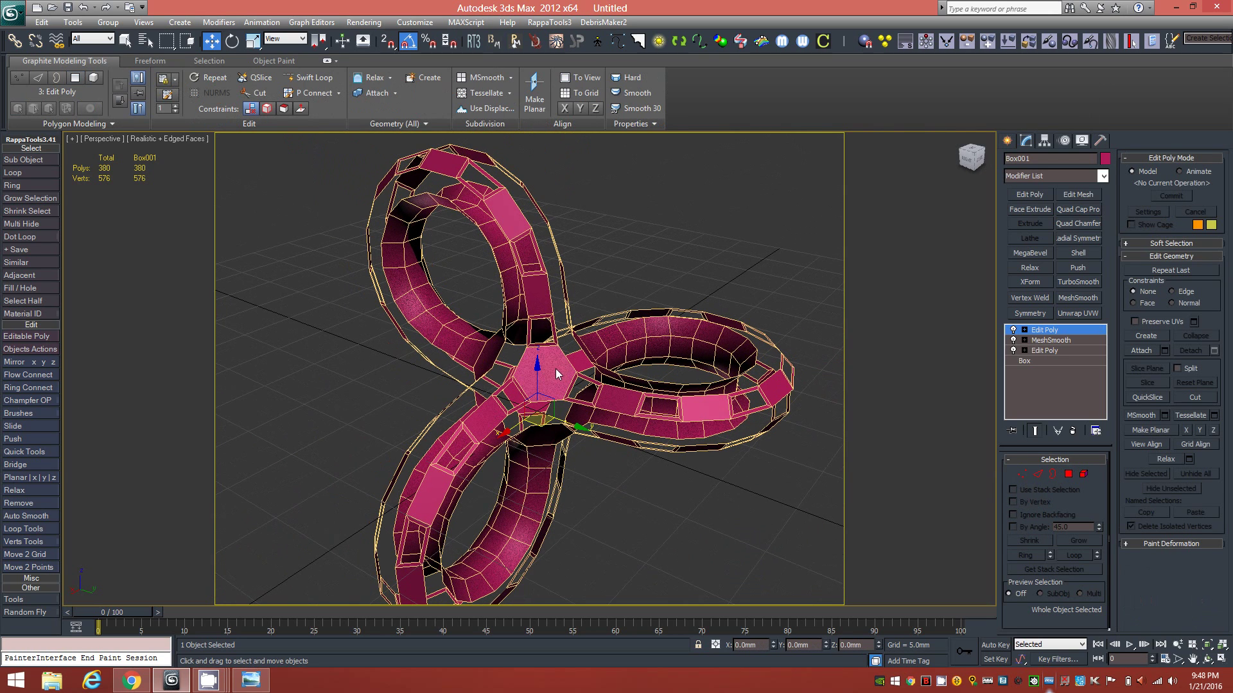
{"action": "left_click", "coordinate": [1079, 253]}
{"action": "middle_click_drag", "start_coordinate": [568, 453], "coordinate": [561, 424], "text": "alt"}
{"action": "scroll", "coordinate": [561, 424], "scroll_direction": "up", "scroll_amount": 10}
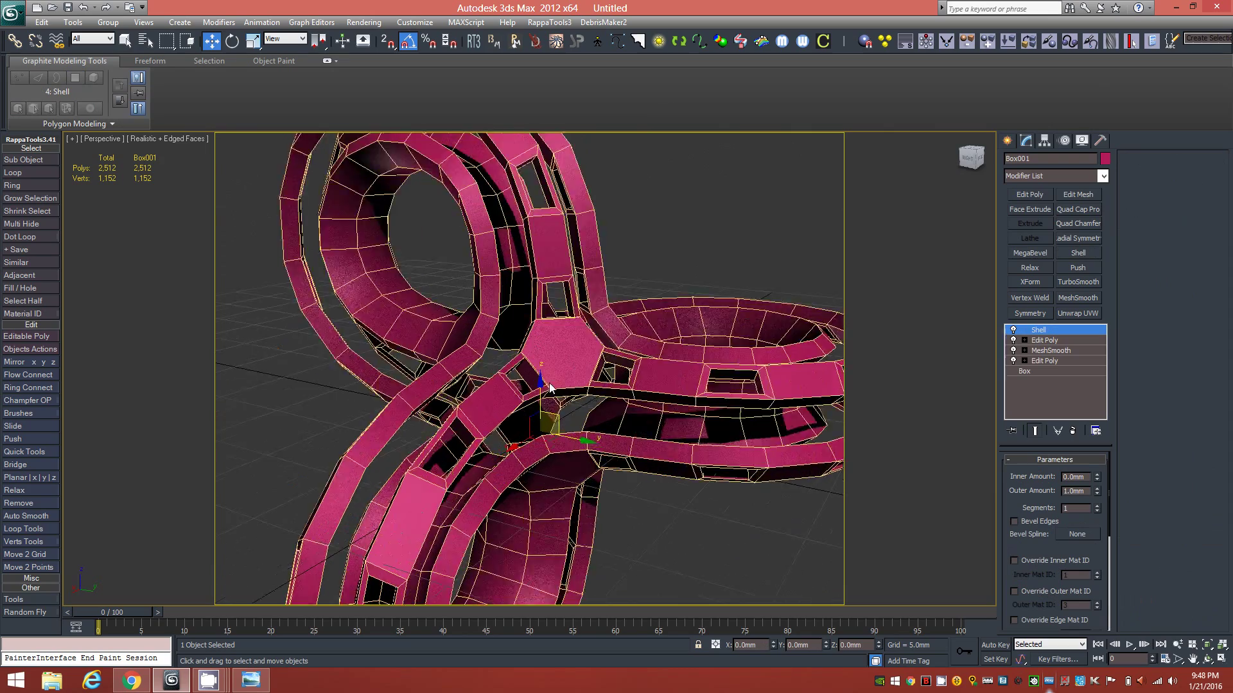
{"action": "middle_click_drag", "start_coordinate": [637, 372], "coordinate": [631, 382], "text": "alt"}
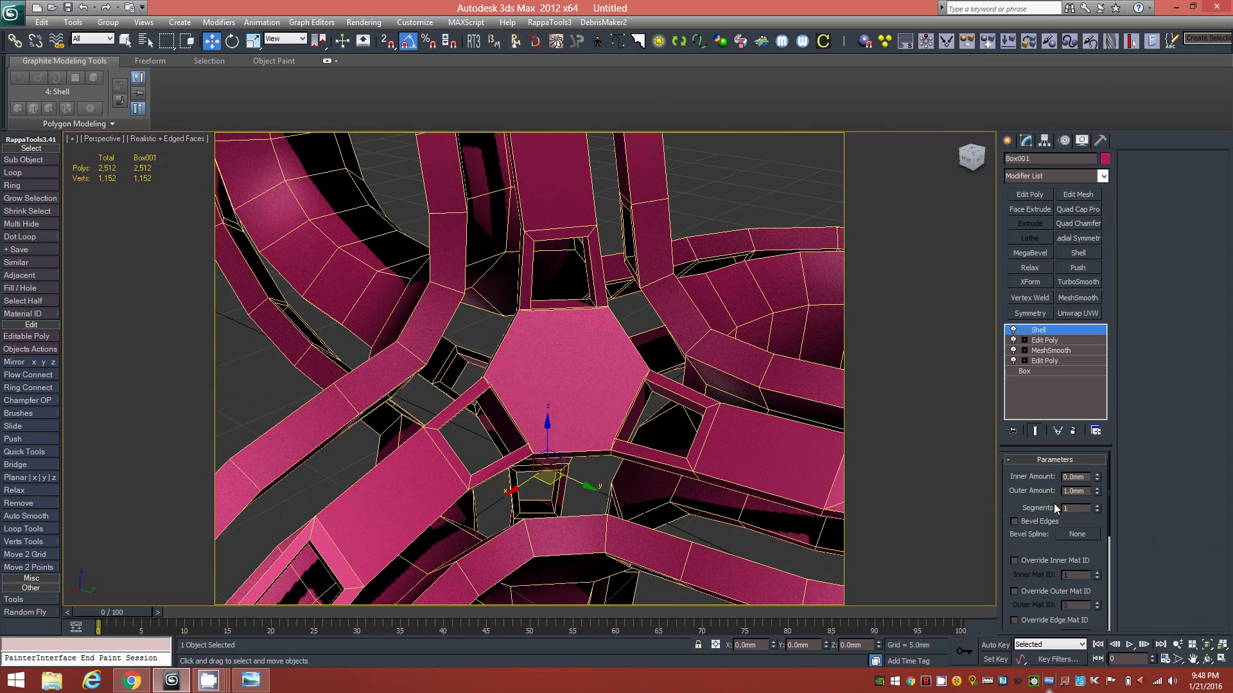
{"action": "middle_click_drag", "start_coordinate": [563, 436], "coordinate": [691, 401], "text": "alt"}
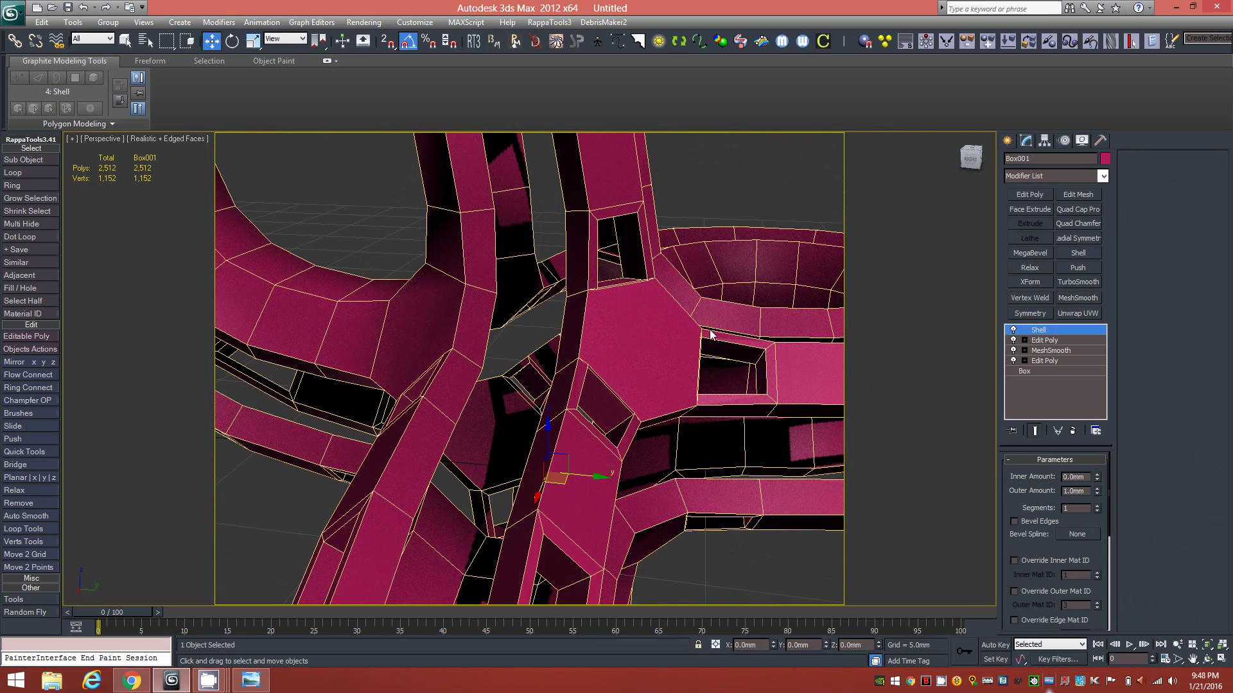
Step: Set the Shell modifier's outer and inner amounts to 0.0 mm and examine the loops
{"action": "left_click_drag", "start_coordinate": [1096, 493], "coordinate": [1119, 615]}
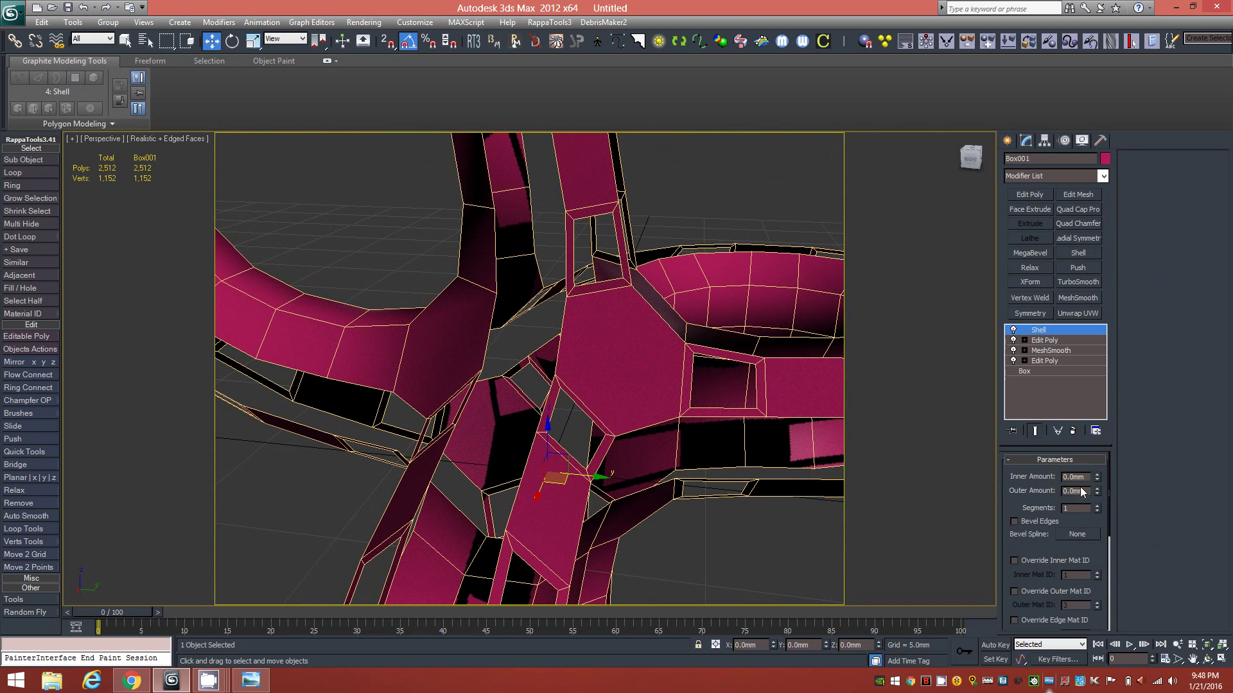
{"action": "left_click_drag", "start_coordinate": [1087, 479], "coordinate": [1042, 481]}
{"action": "scroll", "coordinate": [518, 348], "scroll_direction": "down", "scroll_amount": 6}
{"action": "middle_click_drag", "start_coordinate": [538, 360], "coordinate": [604, 369], "text": "alt"}
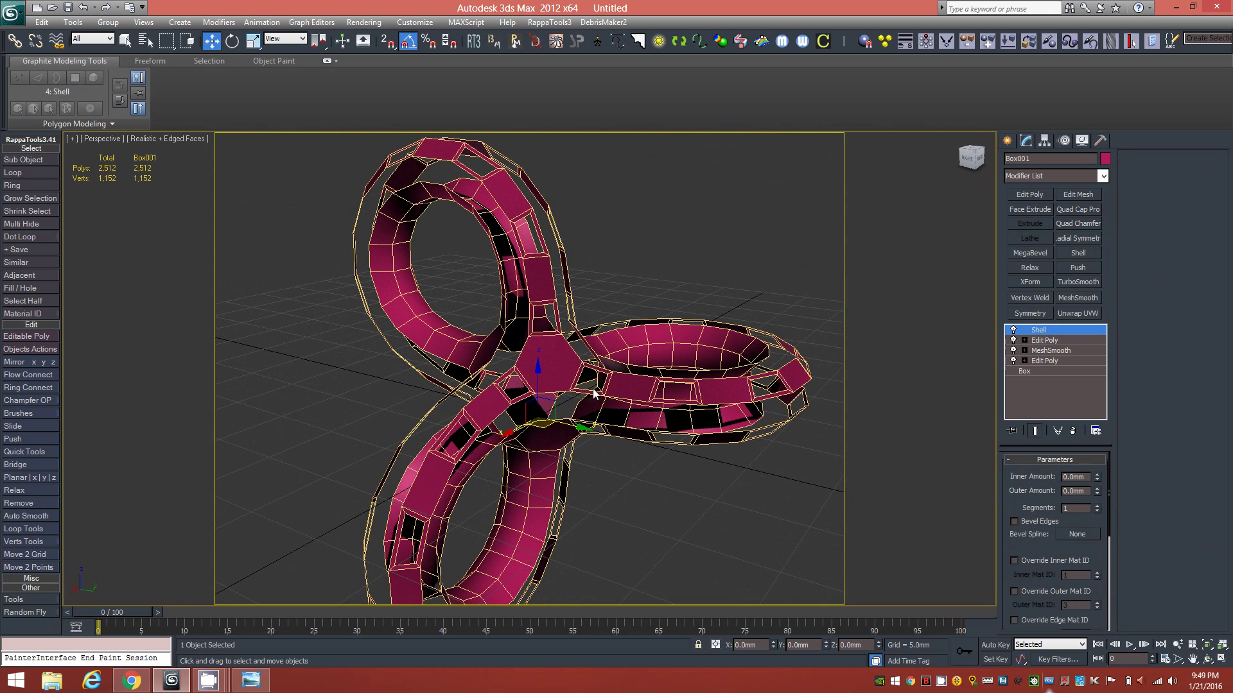
{"action": "mouse_move", "coordinate": [618, 394]}
{"action": "middle_mouse_down", "text": "alt"}
{"action": "mouse_move", "coordinate": [668, 404]}
{"action": "mouse_move", "coordinate": [610, 395]}
{"action": "middle_mouse_up", "text": "alt"}
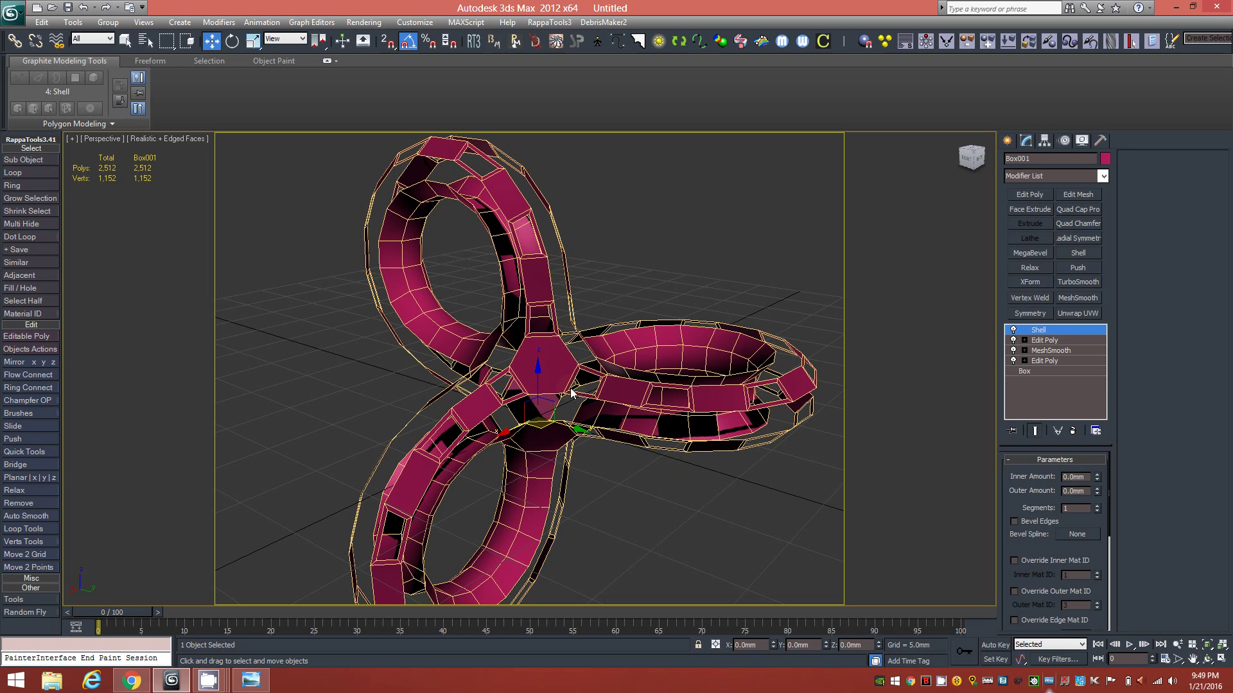
{"action": "mouse_move", "coordinate": [585, 400]}
{"action": "middle_mouse_down", "text": "alt"}
{"action": "mouse_move", "coordinate": [597, 412]}
{"action": "mouse_move", "coordinate": [597, 462]}
{"action": "mouse_move", "coordinate": [596, 385]}
{"action": "mouse_move", "coordinate": [596, 409]}
{"action": "middle_mouse_up", "text": "alt"}
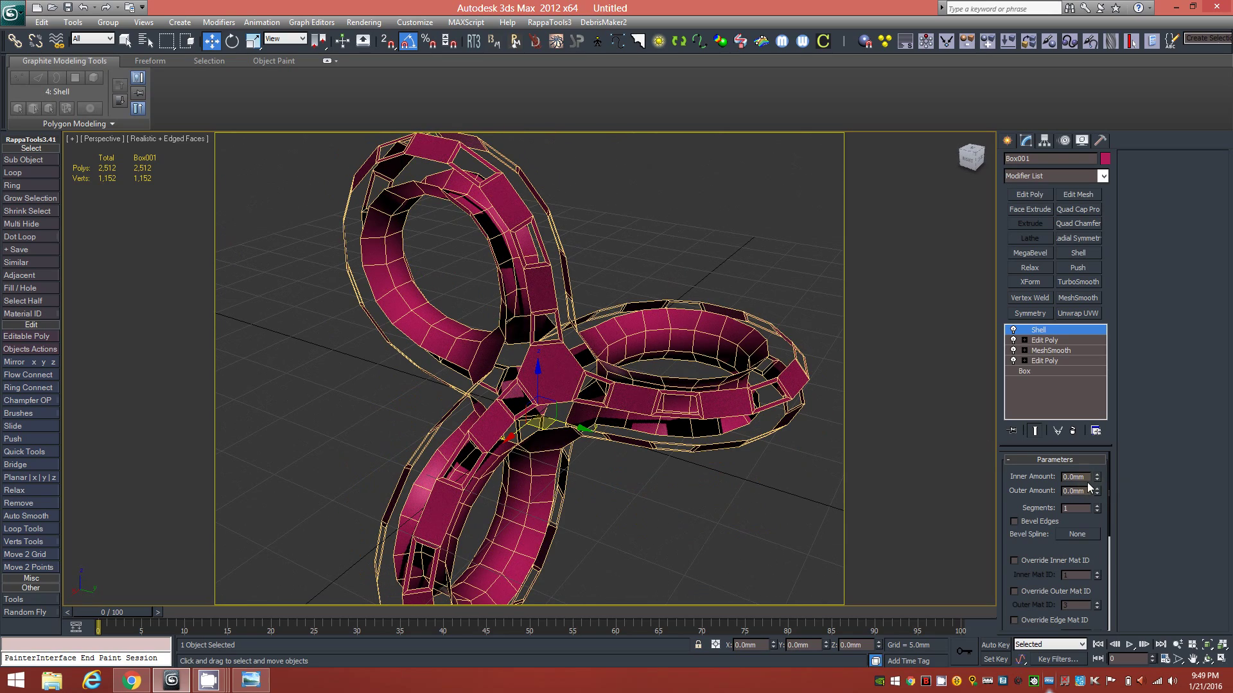
Step: Try Shell inner amounts of 0.5 mm and 1.2 mm and inspect the wall thickness around the central junction
{"action": "scroll", "coordinate": [1085, 485], "scroll_direction": "down", "scroll_amount": 1}
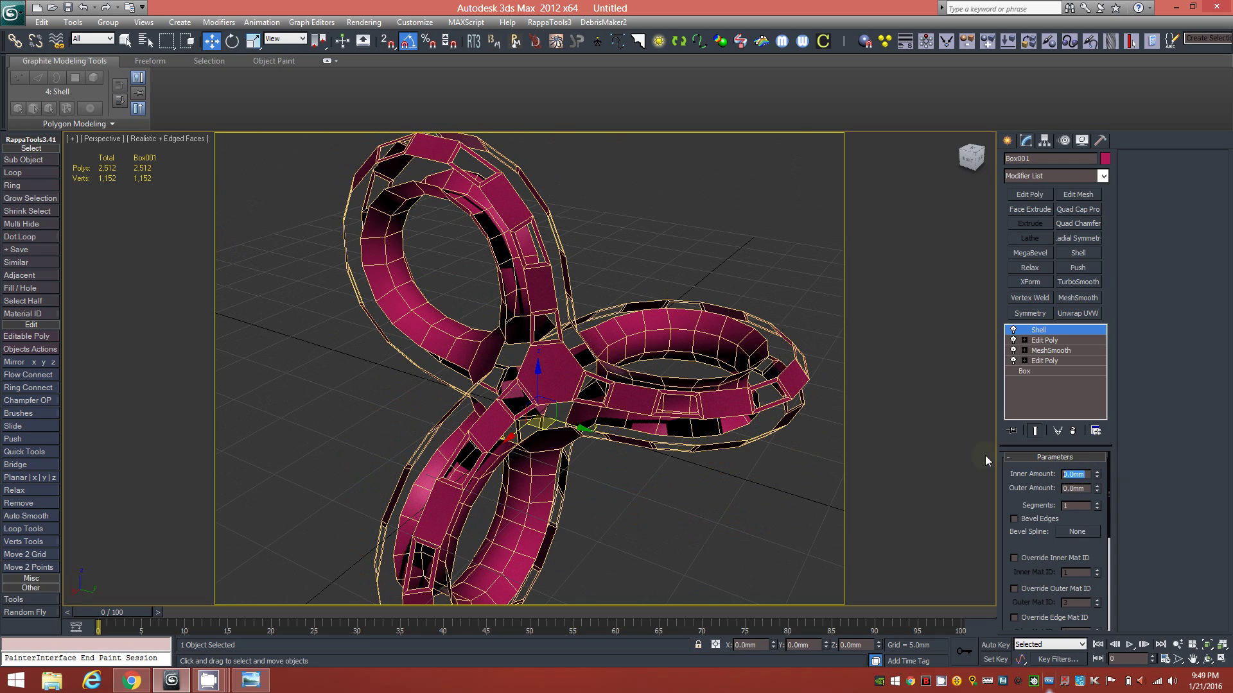
{"action": "type", "text": "0.5"}
{"action": "key", "text": "Return"}
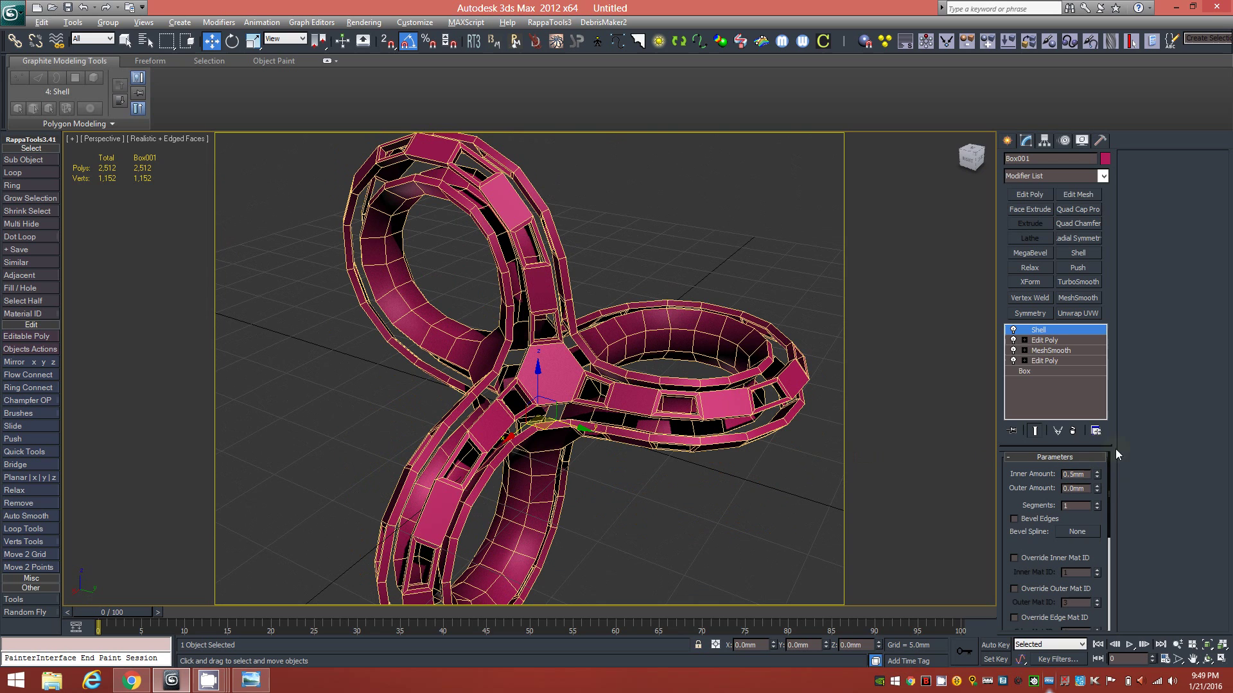
{"action": "left_click_drag", "start_coordinate": [1095, 474], "coordinate": [1107, 429]}
{"action": "mouse_move", "coordinate": [677, 478]}
{"action": "middle_mouse_down", "text": "alt"}
{"action": "mouse_move", "coordinate": [634, 480]}
{"action": "mouse_move", "coordinate": [654, 478]}
{"action": "middle_mouse_up", "text": "alt"}
{"action": "scroll", "coordinate": [533, 376], "scroll_direction": "up", "scroll_amount": 6}
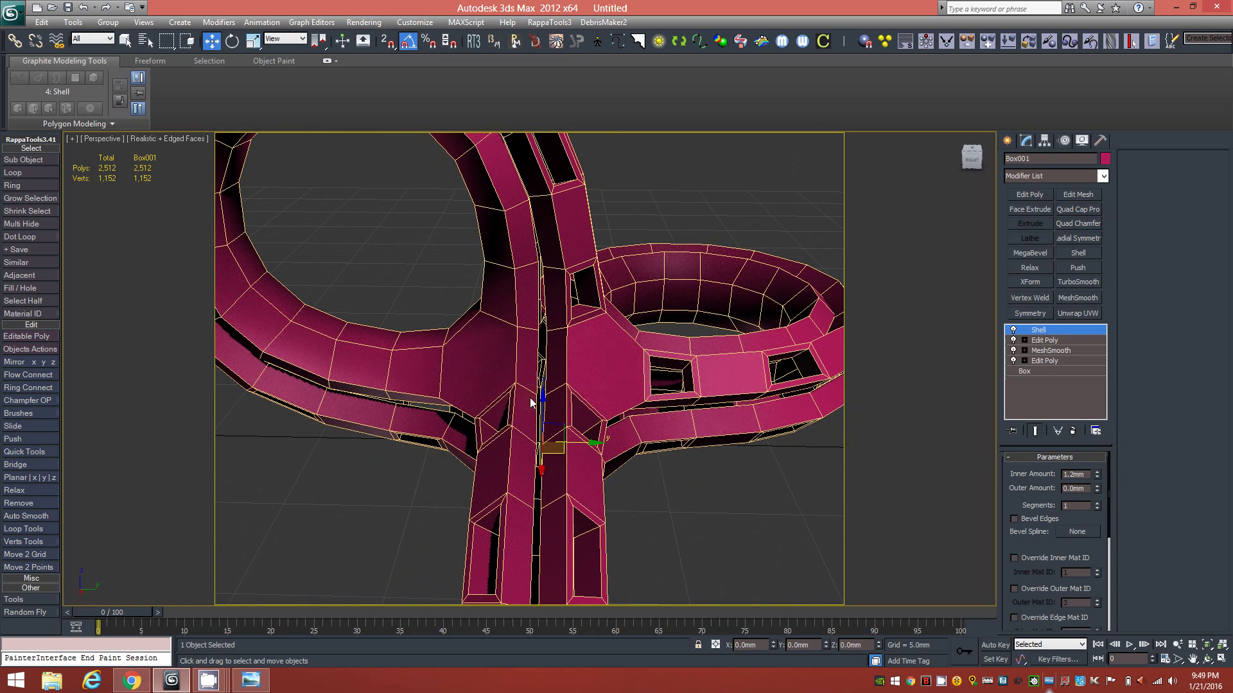
{"action": "middle_click_drag", "start_coordinate": [552, 529], "coordinate": [500, 515], "text": "alt"}
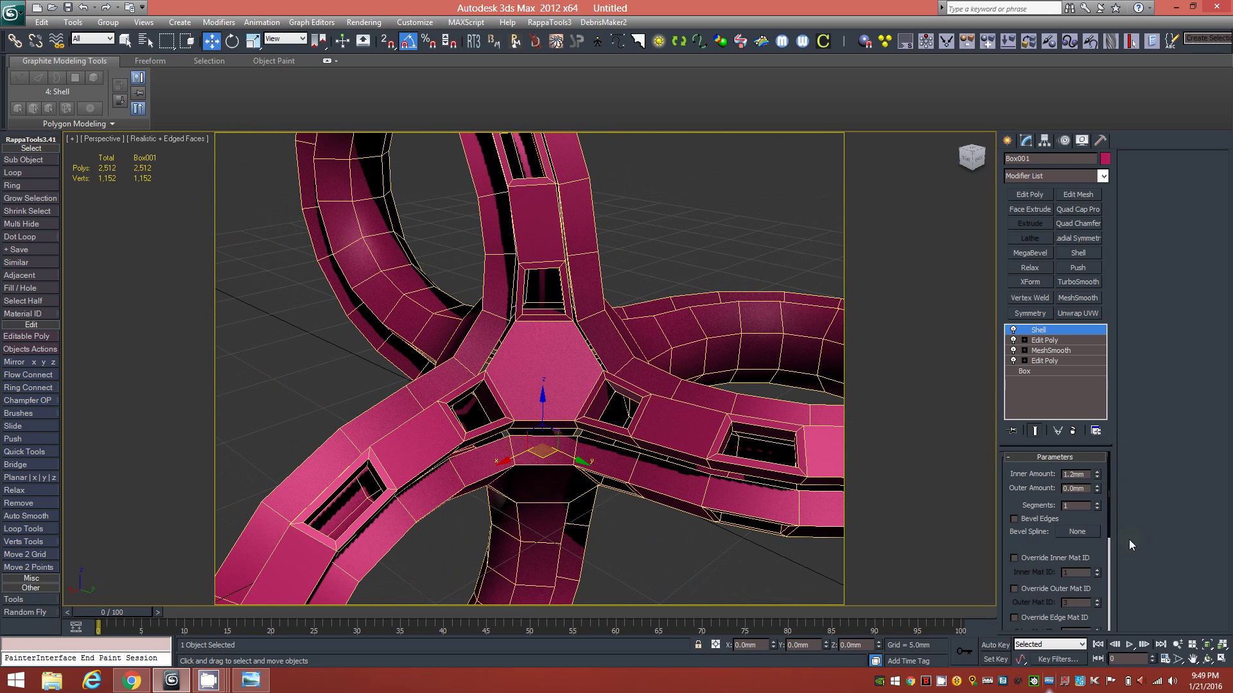
Step: Set the Shell modifier's inner amount to 1.0 mm and check the gaps between the strips at the junction
{"action": "type", "text": "1"}
{"action": "key", "text": "Return"}
{"action": "middle_click_drag", "start_coordinate": [564, 394], "coordinate": [606, 404], "text": "alt"}
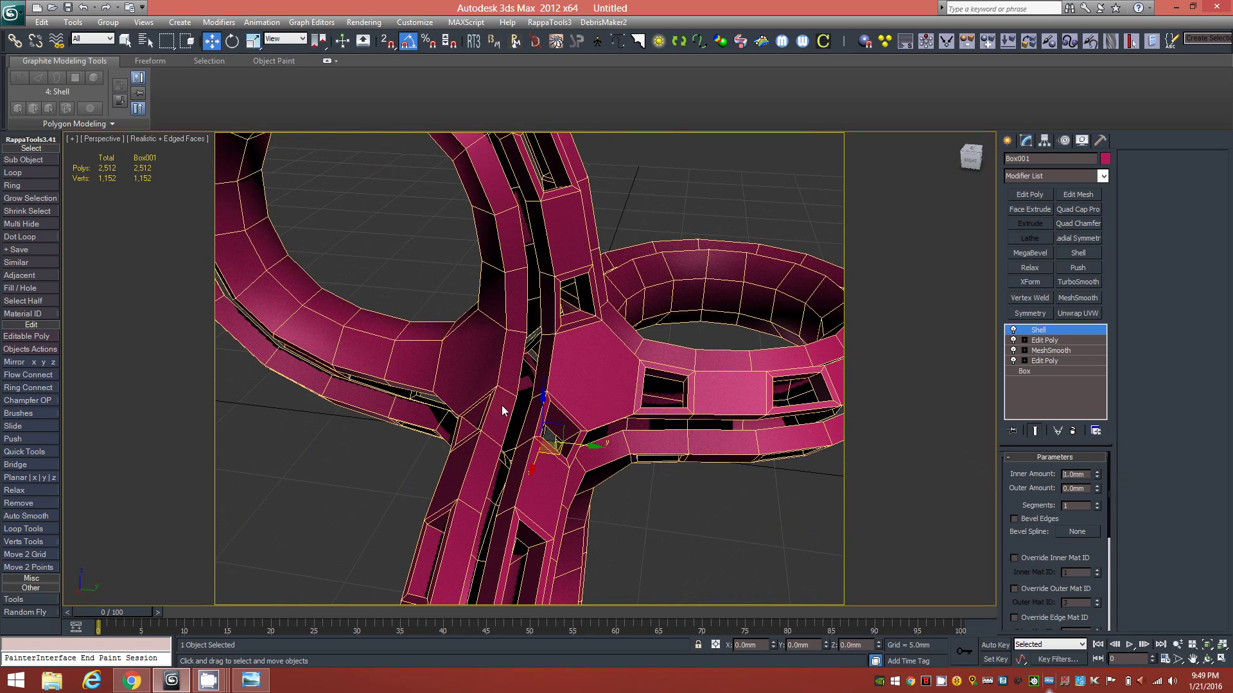
{"action": "middle_click_drag", "start_coordinate": [699, 368], "coordinate": [669, 366], "text": "alt"}
{"action": "middle_click_drag", "start_coordinate": [568, 394], "coordinate": [567, 345], "text": "alt"}
{"action": "scroll", "coordinate": [542, 348], "scroll_direction": "up", "scroll_amount": 3}
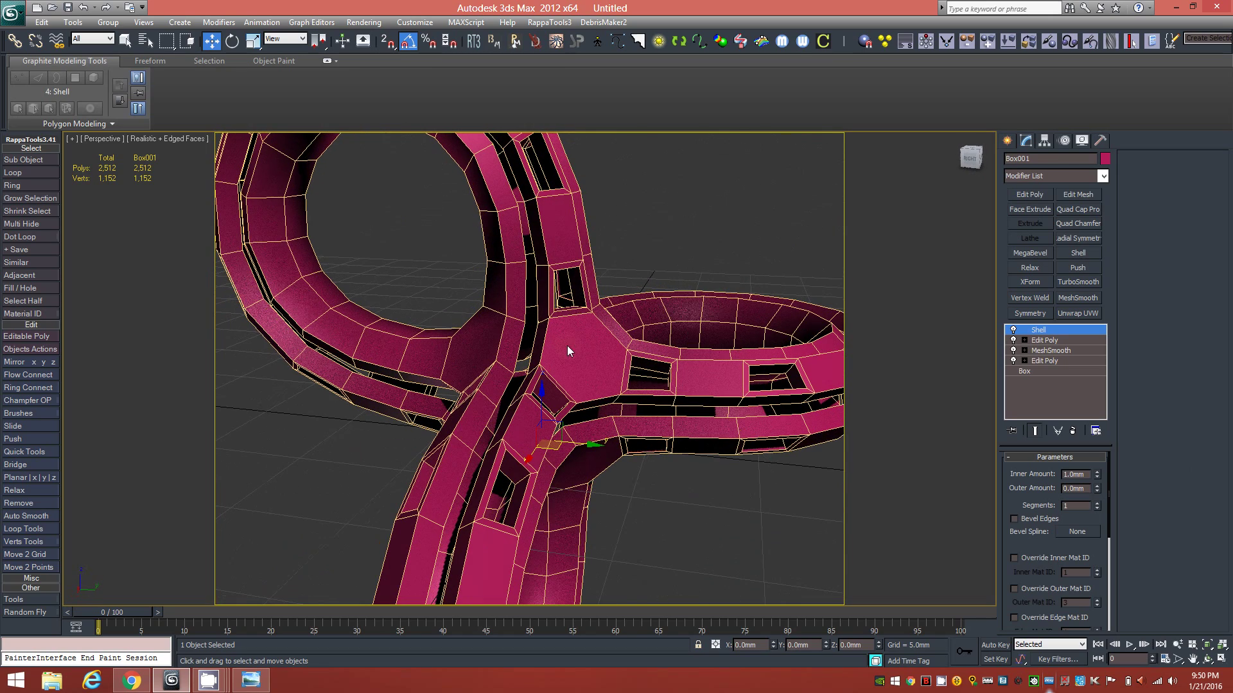
Step: Turn on Select Edges in the Shell modifier to pass its rim polygons up as a selection
{"action": "left_click_drag", "start_coordinate": [1069, 551], "coordinate": [1085, 337]}
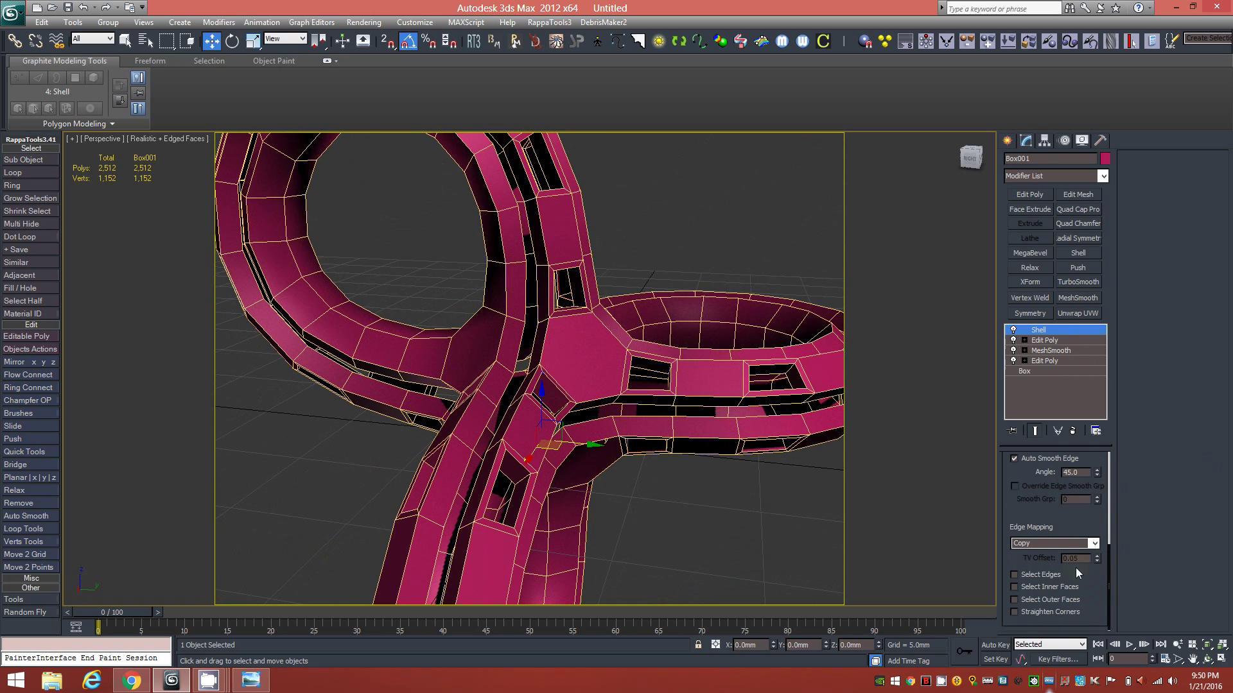
{"action": "left_click", "coordinate": [1034, 576]}
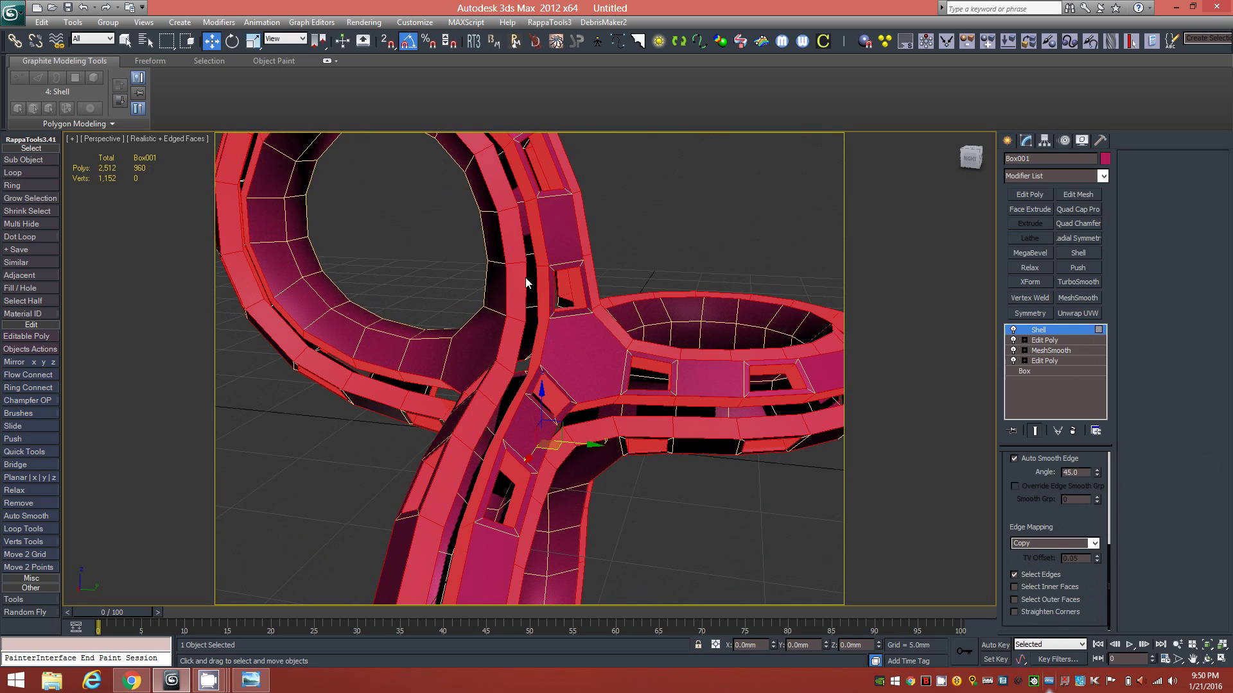
{"action": "mouse_move", "coordinate": [624, 413]}
{"action": "middle_mouse_down", "text": "alt"}
{"action": "mouse_move", "coordinate": [598, 372]}
{"action": "mouse_move", "coordinate": [562, 389]}
{"action": "mouse_move", "coordinate": [651, 399]}
{"action": "mouse_move", "coordinate": [635, 379]}
{"action": "mouse_move", "coordinate": [676, 386]}
{"action": "mouse_move", "coordinate": [638, 391]}
{"action": "mouse_move", "coordinate": [646, 401]}
{"action": "middle_mouse_up", "text": "alt"}
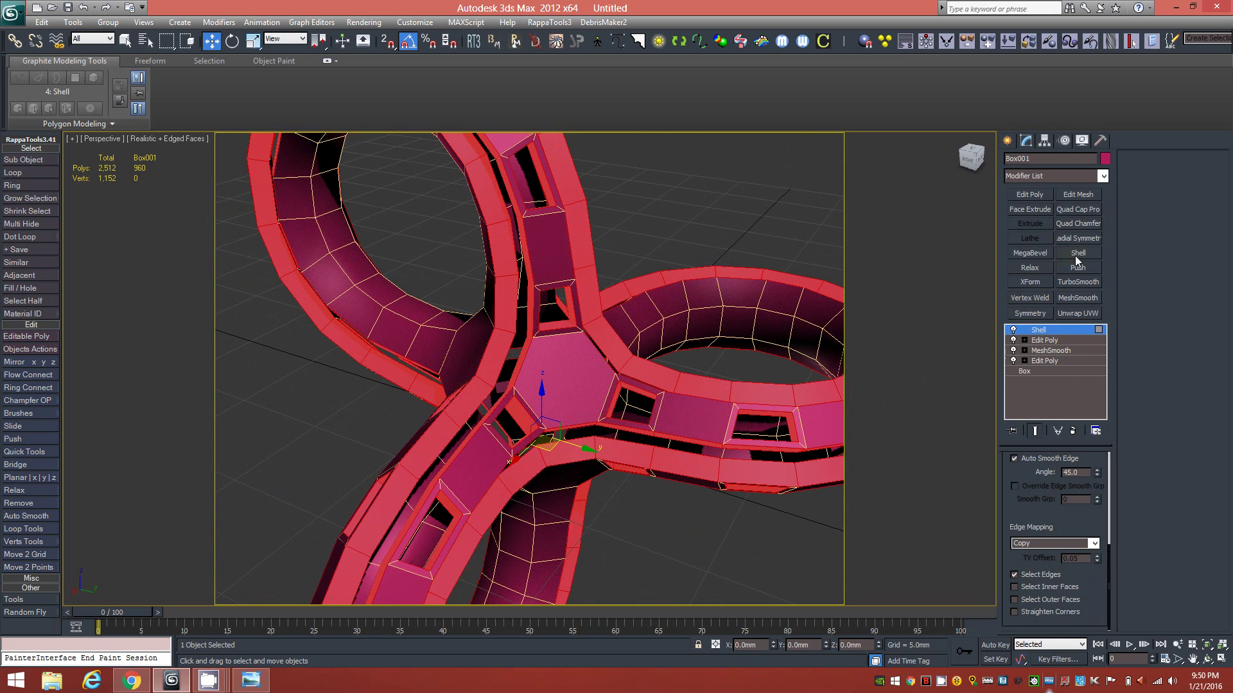
Step: Add an Edit Poly modifier above Shell and enter polygon level with the rim polygons selected
{"action": "left_click", "coordinate": [1029, 194]}
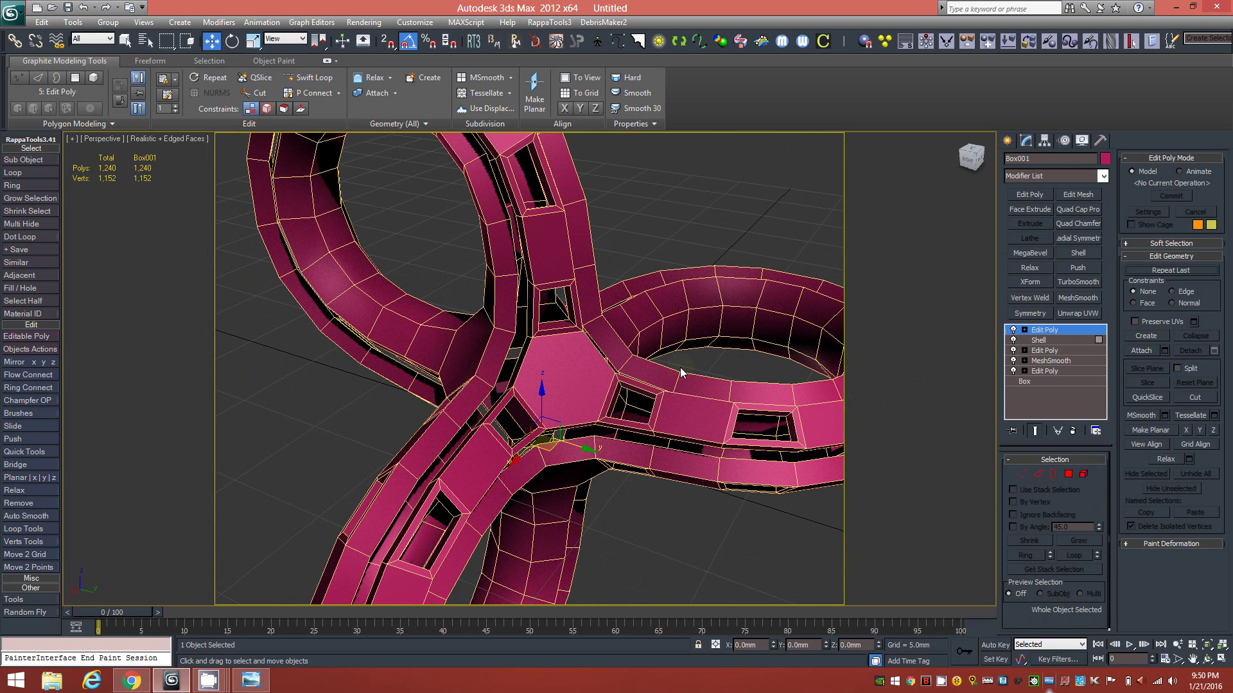
{"action": "left_click", "coordinate": [1068, 474]}
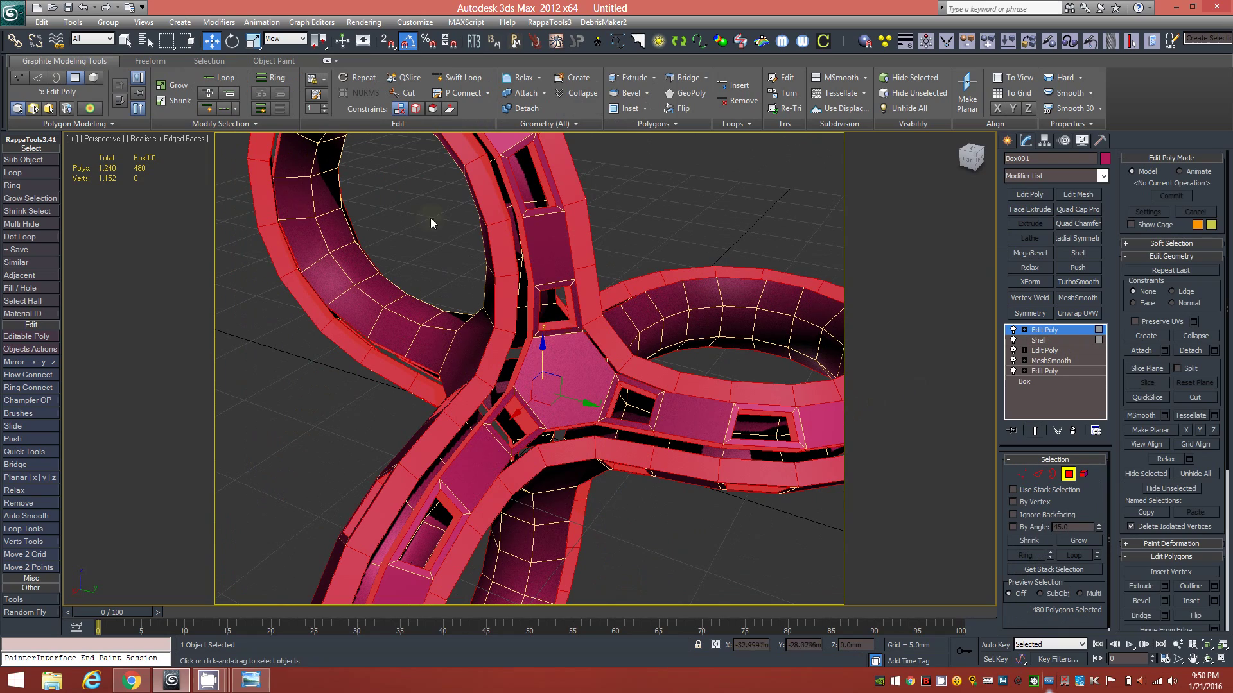
{"action": "mouse_move", "coordinate": [606, 368]}
{"action": "middle_mouse_down", "text": "alt"}
{"action": "mouse_move", "coordinate": [627, 362]}
{"action": "mouse_move", "coordinate": [631, 312]}
{"action": "mouse_move", "coordinate": [649, 309]}
{"action": "mouse_move", "coordinate": [592, 365]}
{"action": "mouse_move", "coordinate": [544, 349]}
{"action": "mouse_move", "coordinate": [527, 360]}
{"action": "mouse_move", "coordinate": [607, 353]}
{"action": "middle_mouse_up", "text": "alt"}
{"action": "middle_click_drag", "start_coordinate": [795, 241], "coordinate": [677, 192], "text": "alt"}
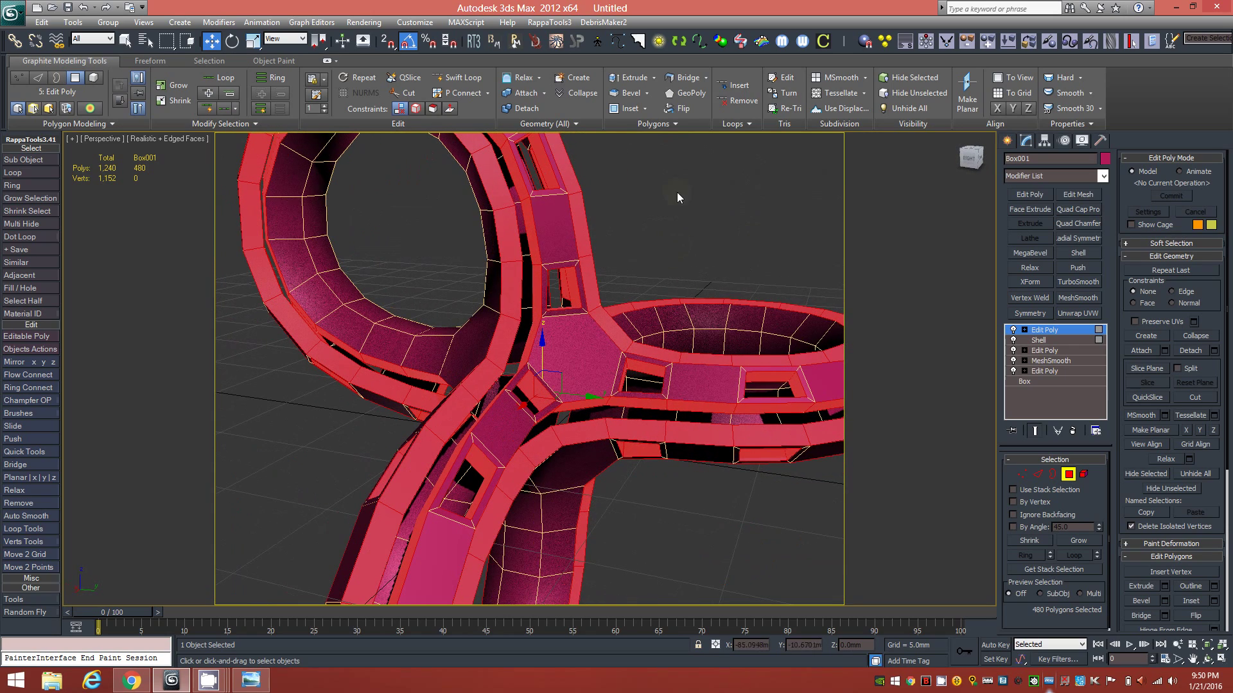
Step: Inset the selected rim polygons by 0.1 mm as a group and inspect the new border loops
{"action": "left_click", "coordinate": [626, 108], "text": "shift"}
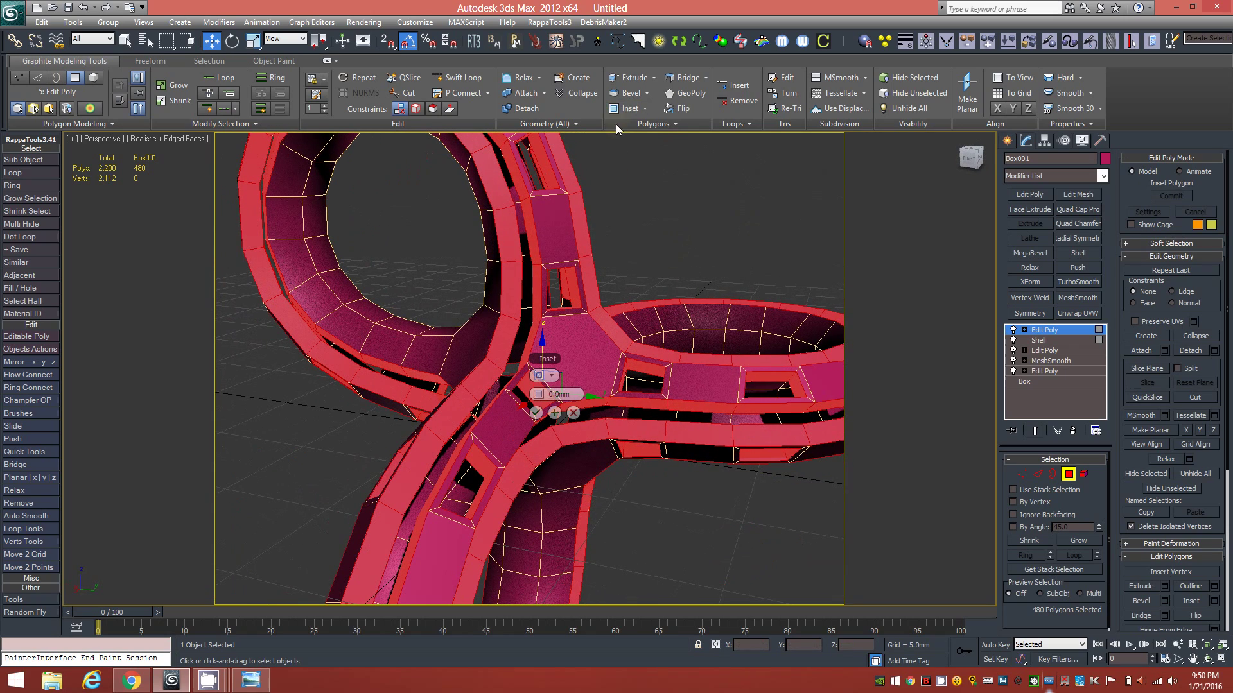
{"action": "left_click", "coordinate": [544, 394]}
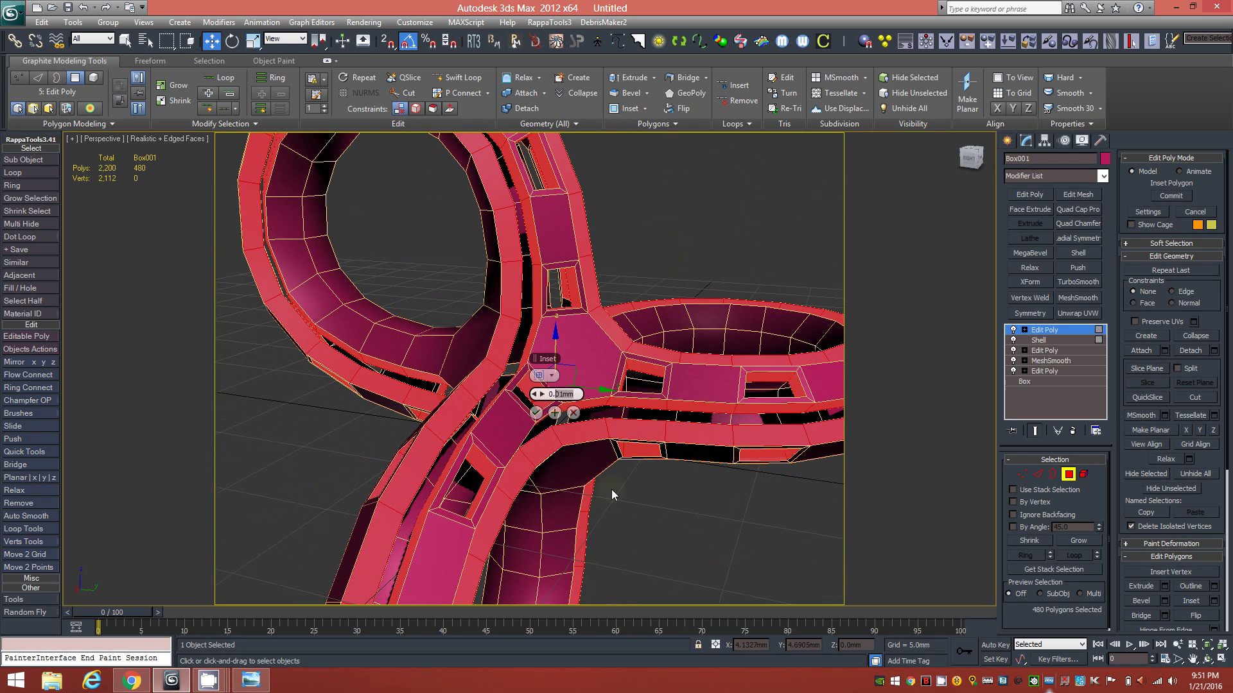
{"action": "type", "text": "0.1"}
{"action": "key", "text": "Return"}
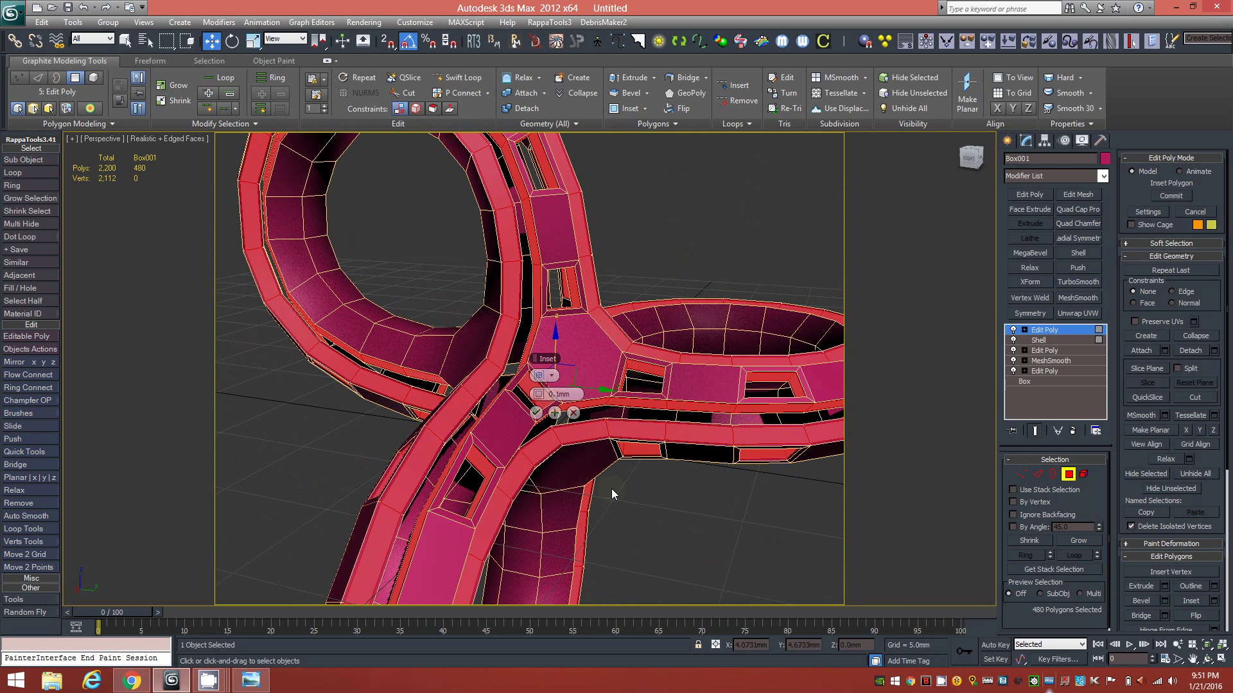
{"action": "middle_click_drag", "start_coordinate": [613, 371], "coordinate": [693, 336], "text": "alt"}
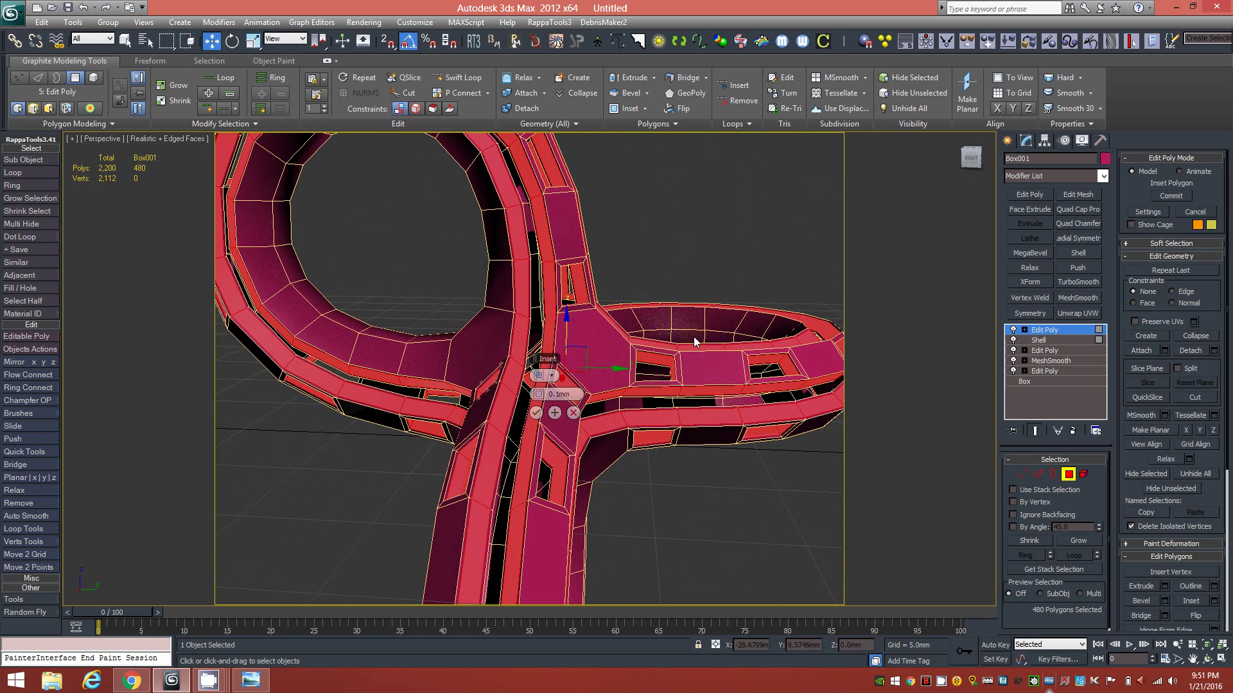
{"action": "left_click", "coordinate": [541, 413]}
{"action": "middle_click_drag", "start_coordinate": [755, 380], "coordinate": [700, 390], "text": "alt"}
{"action": "mouse_move", "coordinate": [660, 432]}
{"action": "middle_mouse_down", "text": "alt"}
{"action": "mouse_move", "coordinate": [597, 441]}
{"action": "mouse_move", "coordinate": [681, 426]}
{"action": "mouse_move", "coordinate": [704, 403]}
{"action": "mouse_move", "coordinate": [698, 392]}
{"action": "mouse_move", "coordinate": [628, 430]}
{"action": "mouse_move", "coordinate": [665, 411]}
{"action": "middle_mouse_up", "text": "alt"}
{"action": "scroll", "coordinate": [698, 393], "scroll_direction": "down", "scroll_amount": 5}
{"action": "scroll", "coordinate": [638, 425], "scroll_direction": "up", "scroll_amount": 4}
Step: Leave polygon level, add a TurboSmooth modifier with 2 iterations, and hide the edge overlay on the shaded knot
{"action": "left_click", "coordinate": [1068, 473]}
{"action": "middle_click_drag", "start_coordinate": [931, 487], "coordinate": [611, 420], "text": "alt"}
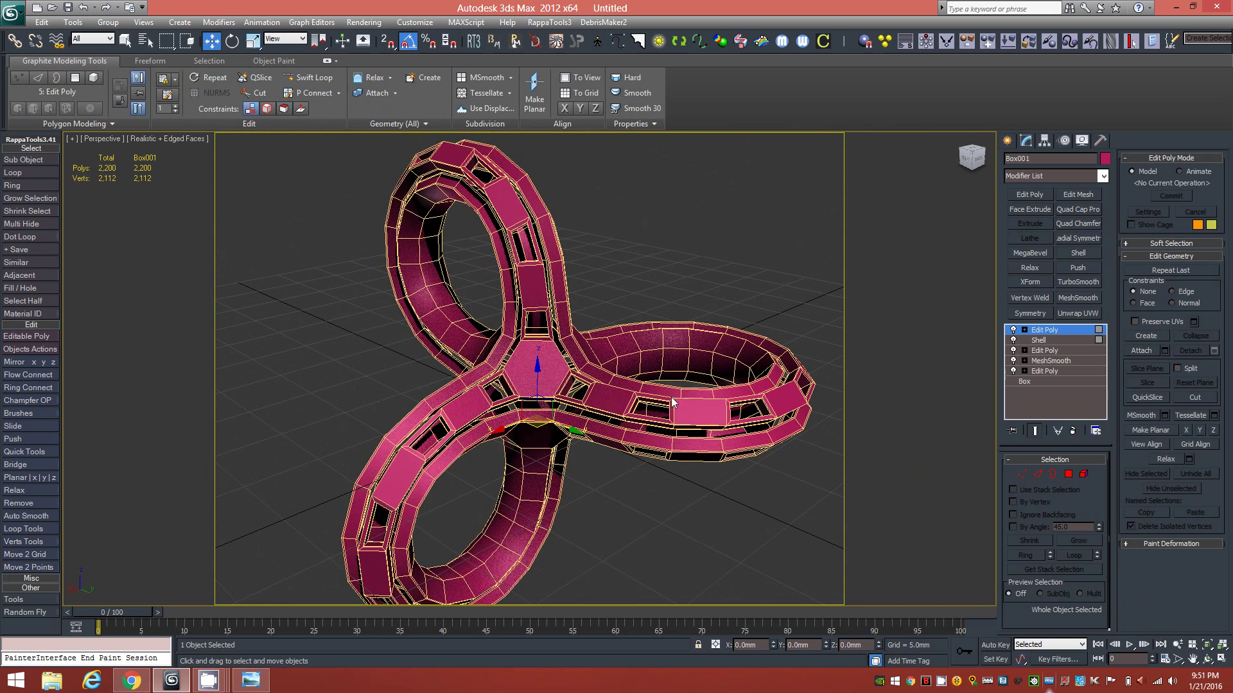
{"action": "left_click", "coordinate": [1076, 283]}
{"action": "middle_click_drag", "start_coordinate": [649, 411], "coordinate": [685, 408], "text": "alt"}
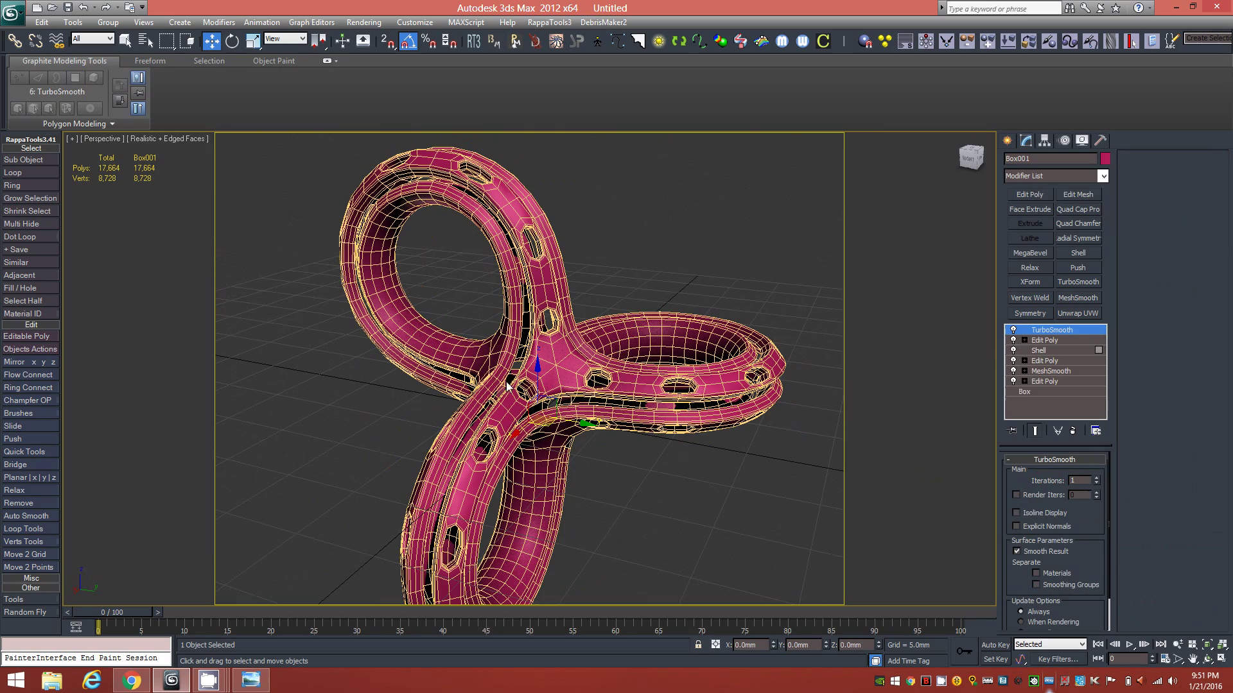
{"action": "mouse_move", "coordinate": [595, 398]}
{"action": "middle_mouse_down", "text": "alt"}
{"action": "mouse_move", "coordinate": [588, 367]}
{"action": "mouse_move", "coordinate": [604, 392]}
{"action": "mouse_move", "coordinate": [582, 392]}
{"action": "mouse_move", "coordinate": [691, 371]}
{"action": "mouse_move", "coordinate": [600, 379]}
{"action": "middle_mouse_up", "text": "alt"}
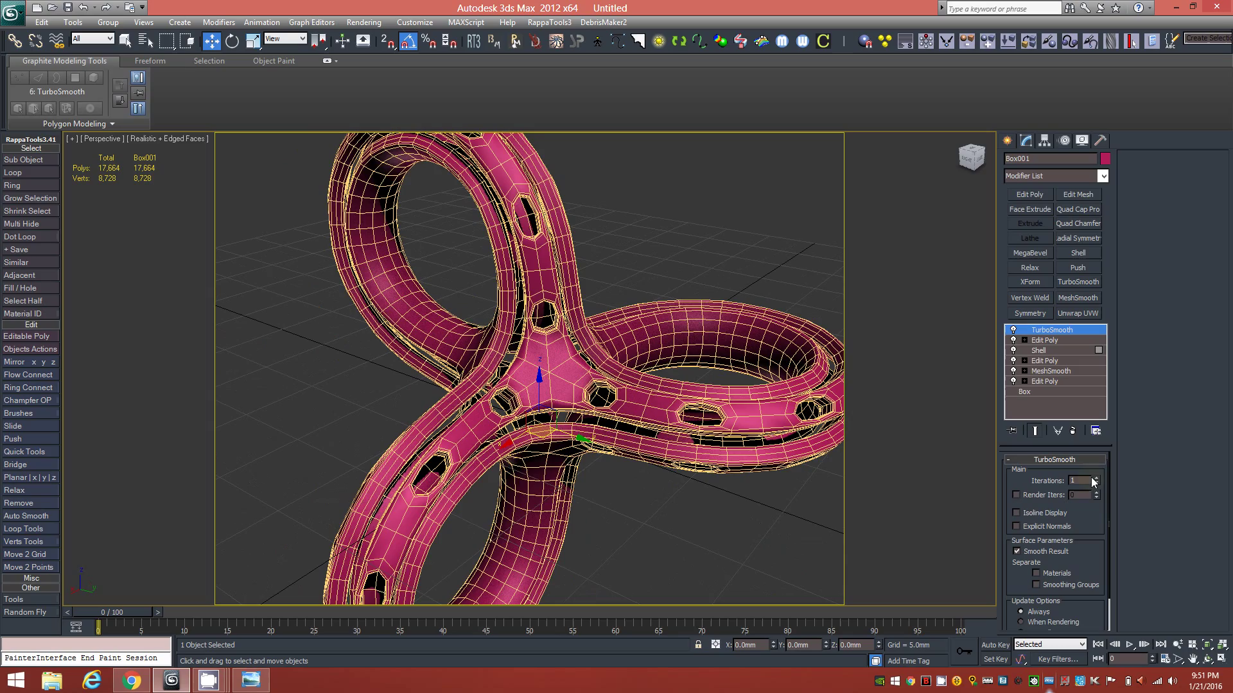
{"action": "middle_click_drag", "start_coordinate": [617, 392], "coordinate": [689, 409], "text": "alt"}
{"action": "key", "text": "F4"}
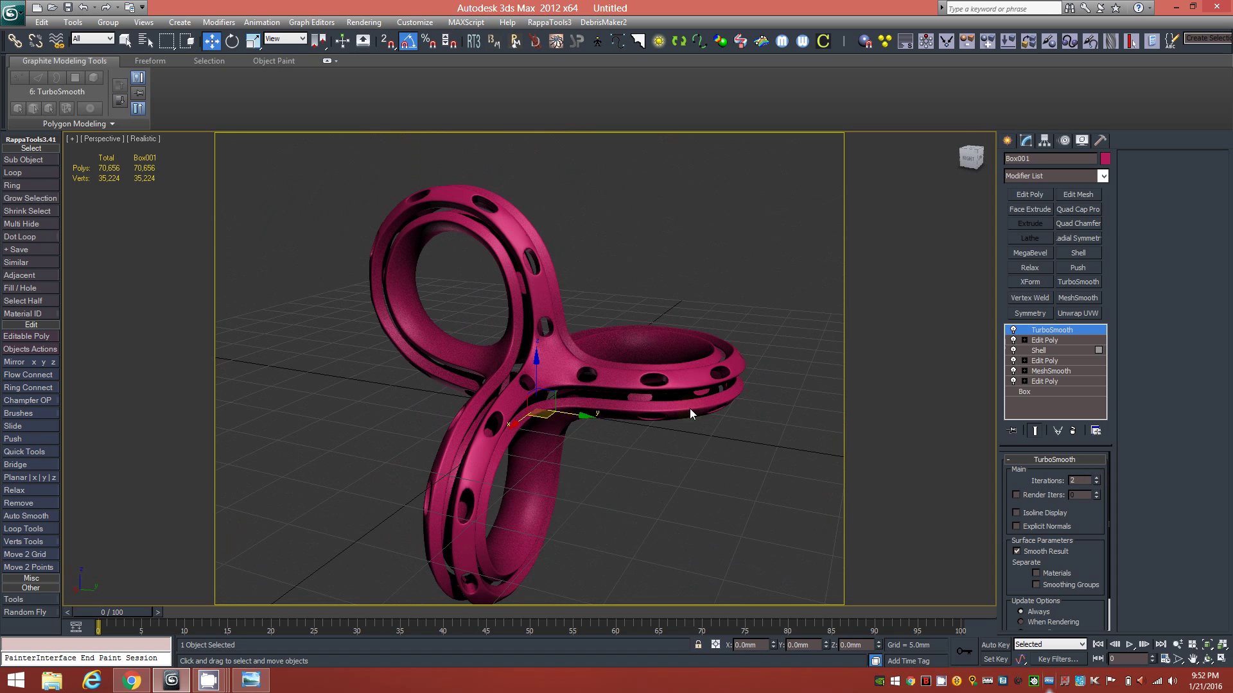
Step: Try 3 TurboSmooth iterations, inspect the surface, and return the iterations to 2
{"action": "left_click", "coordinate": [1097, 478]}
{"action": "middle_click_drag", "start_coordinate": [611, 383], "coordinate": [579, 369], "text": "alt"}
{"action": "scroll", "coordinate": [579, 369], "scroll_direction": "up", "scroll_amount": 2}
{"action": "mouse_move", "coordinate": [634, 388]}
{"action": "middle_mouse_down", "text": "alt"}
{"action": "mouse_move", "coordinate": [601, 402]}
{"action": "mouse_move", "coordinate": [699, 386]}
{"action": "mouse_move", "coordinate": [679, 337]}
{"action": "mouse_move", "coordinate": [668, 383]}
{"action": "mouse_move", "coordinate": [627, 402]}
{"action": "mouse_move", "coordinate": [749, 368]}
{"action": "mouse_move", "coordinate": [644, 379]}
{"action": "mouse_move", "coordinate": [607, 420]}
{"action": "mouse_move", "coordinate": [539, 404]}
{"action": "mouse_move", "coordinate": [629, 387]}
{"action": "middle_mouse_up", "text": "alt"}
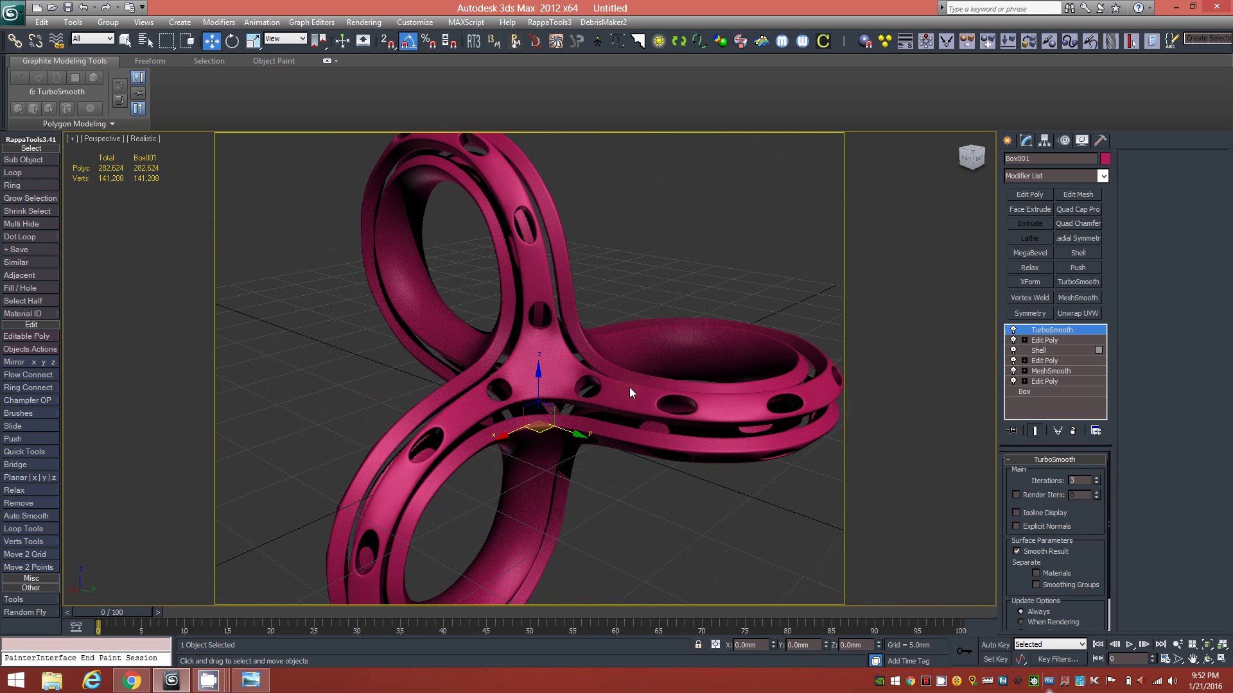
{"action": "left_click", "coordinate": [1097, 483]}
{"action": "middle_click_drag", "start_coordinate": [562, 343], "coordinate": [689, 443], "text": "alt"}
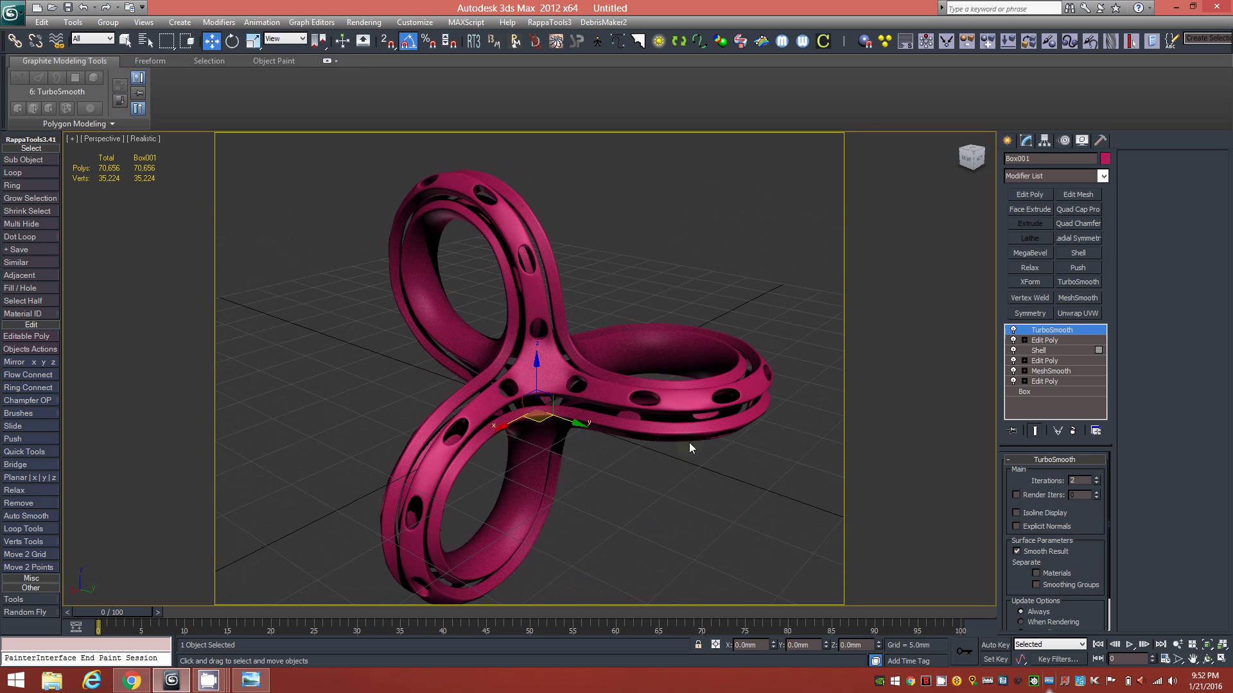
{"action": "middle_click_drag", "start_coordinate": [606, 463], "coordinate": [545, 442], "text": "alt"}
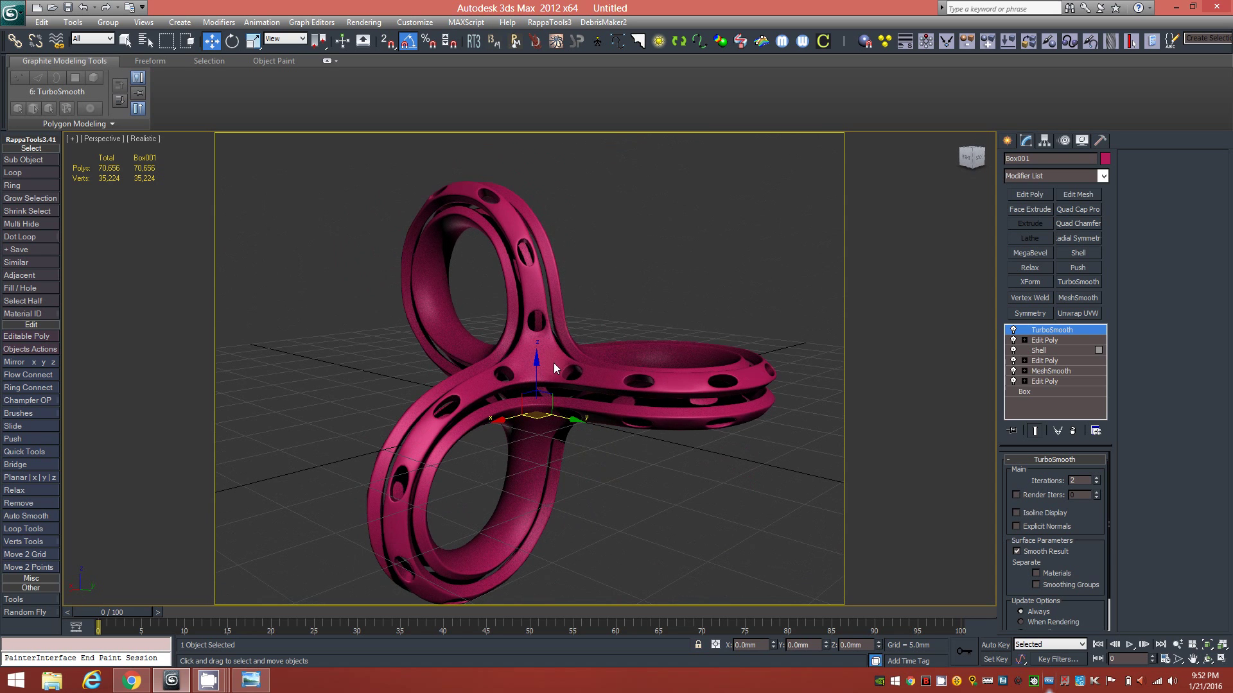
Step: Move the knot up along Z to about 0.27 mm
{"action": "left_click_drag", "start_coordinate": [538, 363], "coordinate": [579, 371]}
{"action": "middle_click_drag", "start_coordinate": [568, 440], "coordinate": [475, 360], "text": "alt"}
{"action": "middle_click_drag", "start_coordinate": [749, 352], "coordinate": [701, 370], "text": "alt"}
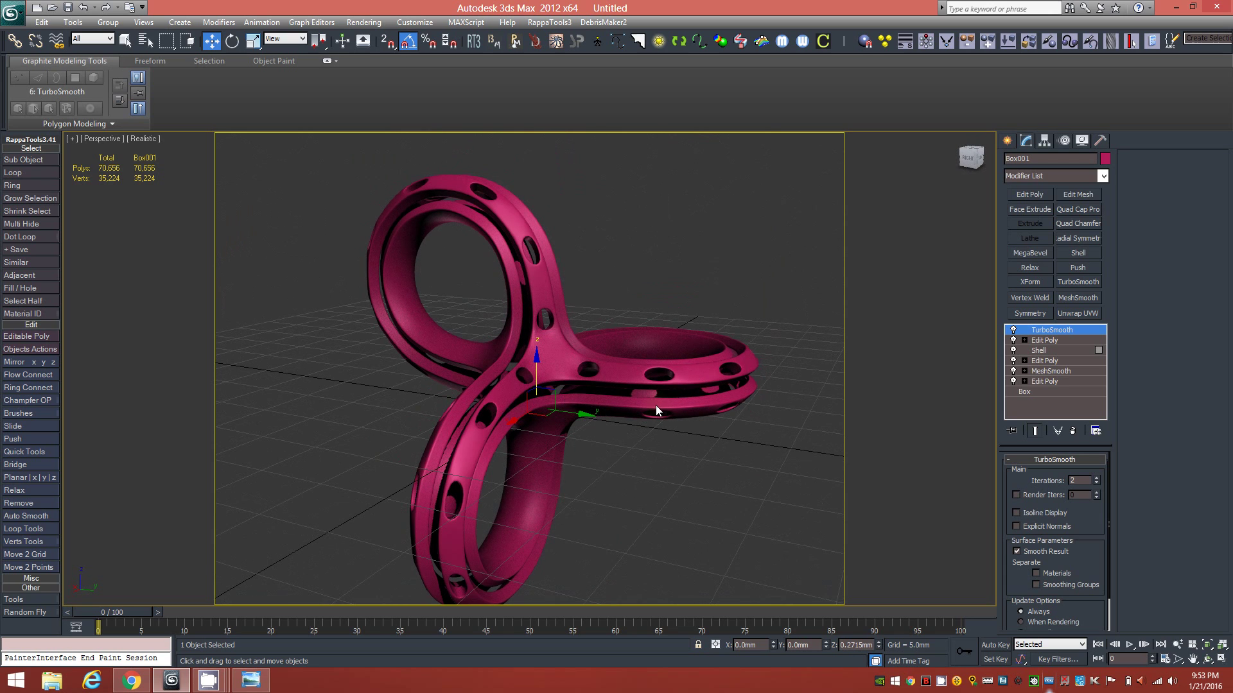
Step: In the Left view, rotate the knot to about -44.8 degrees around X without angle snap and raise it onto the ground line
{"action": "key", "text": "e"}
{"action": "key", "text": "l"}
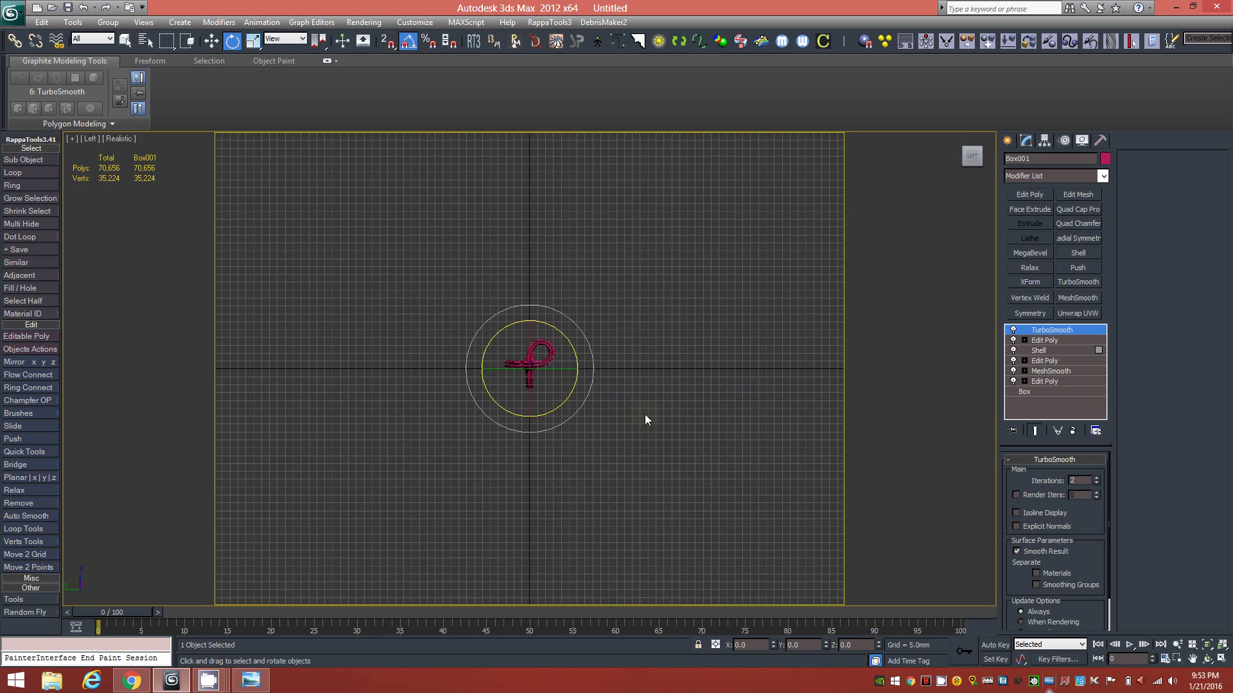
{"action": "scroll", "coordinate": [514, 379], "scroll_direction": "up", "scroll_amount": 5}
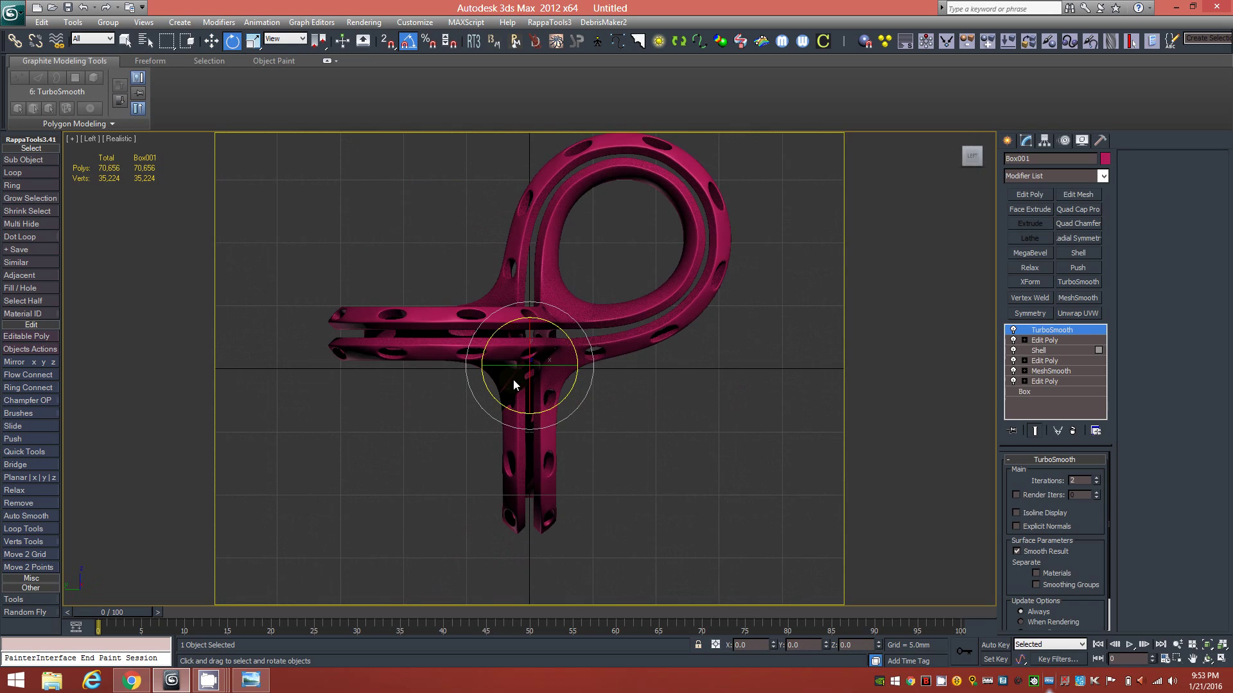
{"action": "key", "text": "a"}
{"action": "left_click_drag", "start_coordinate": [567, 340], "coordinate": [526, 203]}
{"action": "key", "text": "w"}
{"action": "key", "text": "e"}
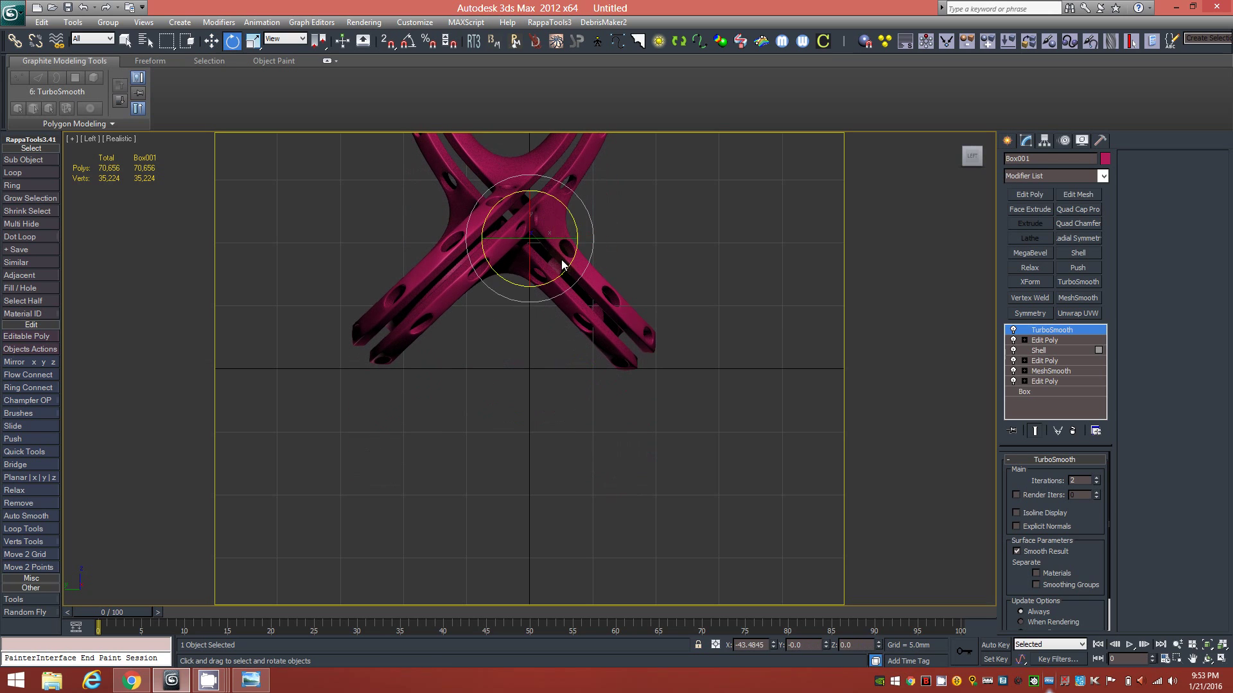
{"action": "left_click_drag", "start_coordinate": [572, 210], "coordinate": [565, 210]}
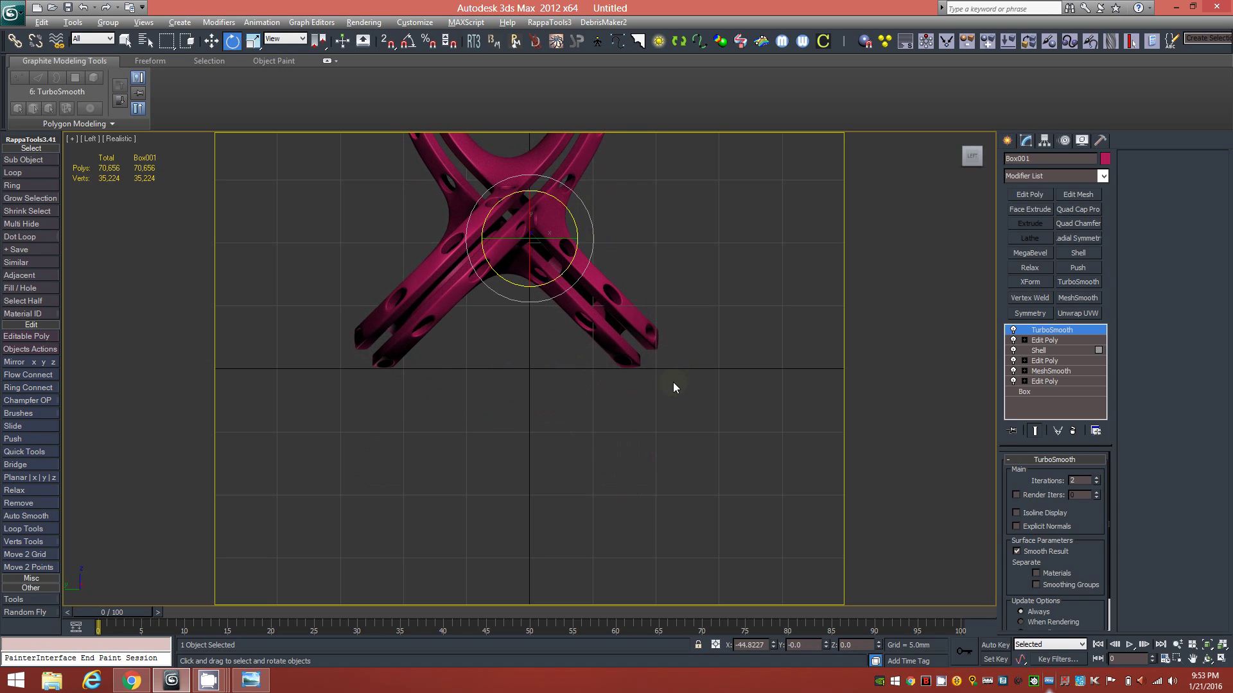
Step: Rotate the knot freely in an orthographic view to about X -134.7, Y 35.9, Z -49.0 degrees so it lies on its loops
{"action": "middle_click_drag", "start_coordinate": [673, 387], "coordinate": [624, 389], "text": "alt"}
{"action": "mouse_move", "coordinate": [617, 339]}
{"action": "middle_mouse_down", "text": "alt"}
{"action": "mouse_move", "coordinate": [699, 348]}
{"action": "mouse_move", "coordinate": [616, 349]}
{"action": "mouse_move", "coordinate": [594, 374]}
{"action": "mouse_move", "coordinate": [587, 357]}
{"action": "mouse_move", "coordinate": [629, 345]}
{"action": "mouse_move", "coordinate": [595, 354]}
{"action": "mouse_move", "coordinate": [610, 353]}
{"action": "middle_mouse_up", "text": "alt"}
{"action": "left_click_drag", "start_coordinate": [610, 353], "coordinate": [615, 383]}
{"action": "mouse_move", "coordinate": [586, 371]}
{"action": "middle_mouse_down"}
{"action": "mouse_move", "coordinate": [608, 388]}
{"action": "mouse_move", "coordinate": [592, 377]}
{"action": "middle_mouse_up"}
{"action": "left_click_drag", "start_coordinate": [538, 327], "coordinate": [532, 279]}
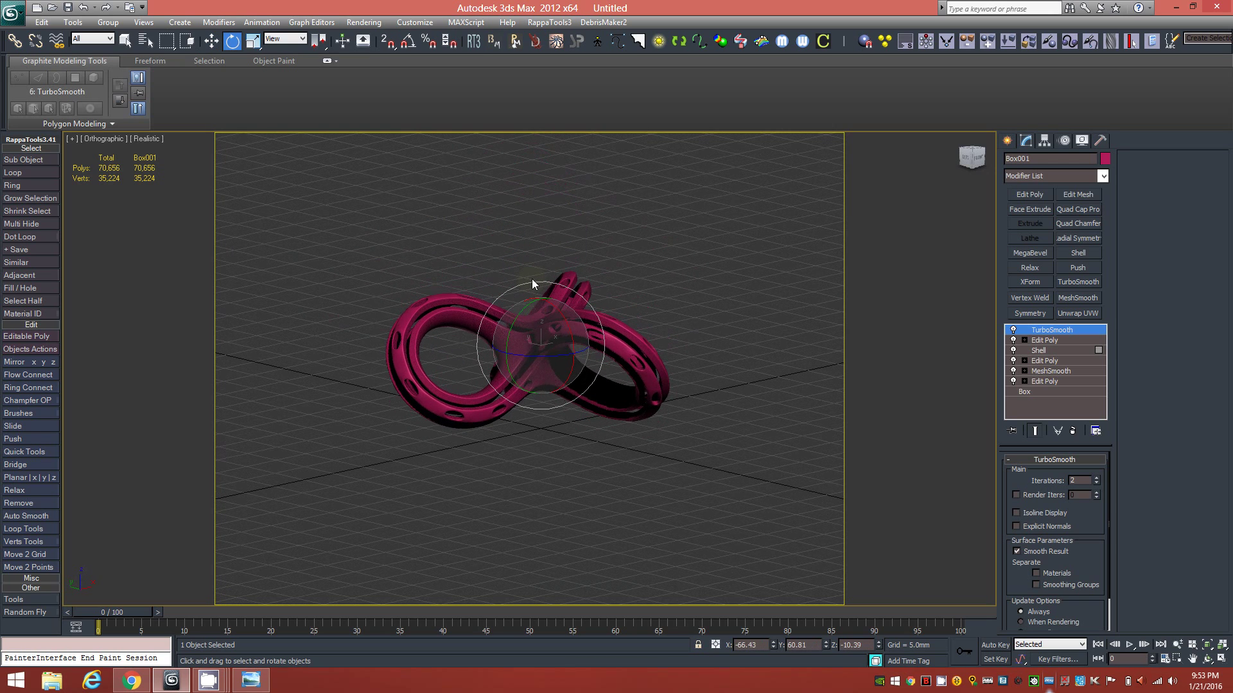
Step: In the Left view, lower the knot onto the ground line and fine-tune its rotation to about X -135.0, Y 35.6, Z -49.2 degrees
{"action": "key", "text": "l"}
{"action": "middle_click_drag", "start_coordinate": [506, 364], "coordinate": [495, 245], "text": "ctrl+alt"}
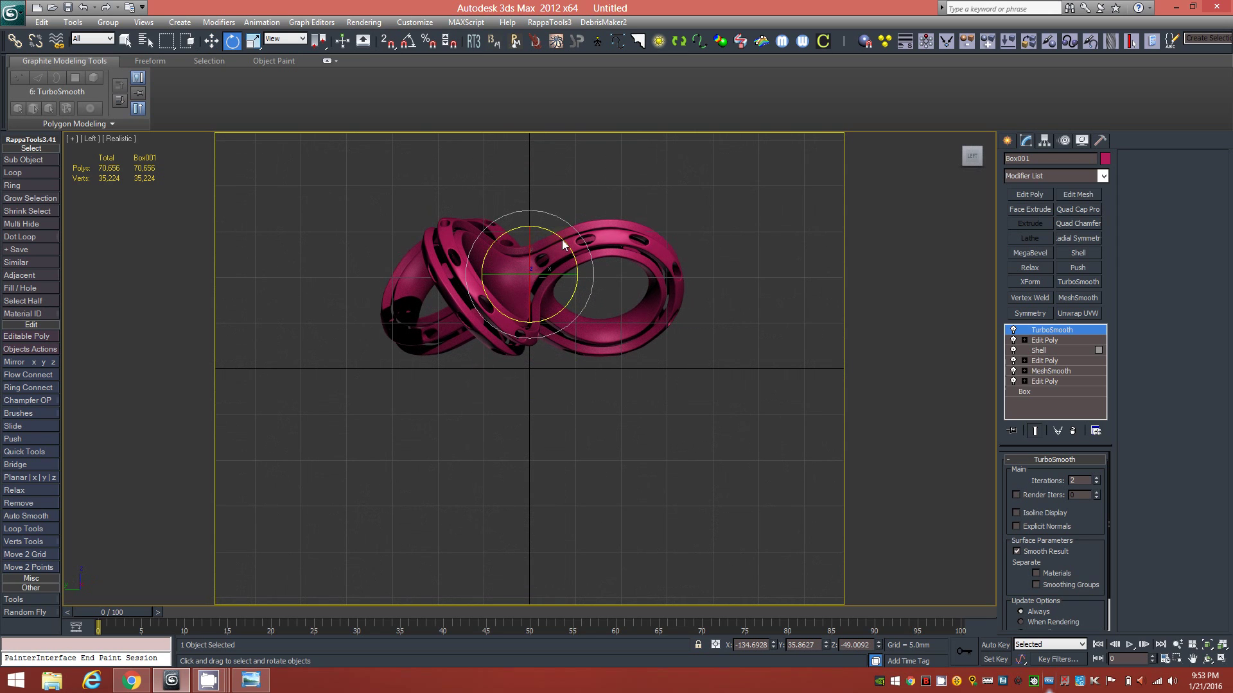
{"action": "key", "text": "w"}
{"action": "left_click_drag", "start_coordinate": [528, 229], "coordinate": [527, 243]}
{"action": "middle_click_drag", "start_coordinate": [436, 395], "coordinate": [660, 378], "text": "ctrl+alt"}
{"action": "key", "text": "e"}
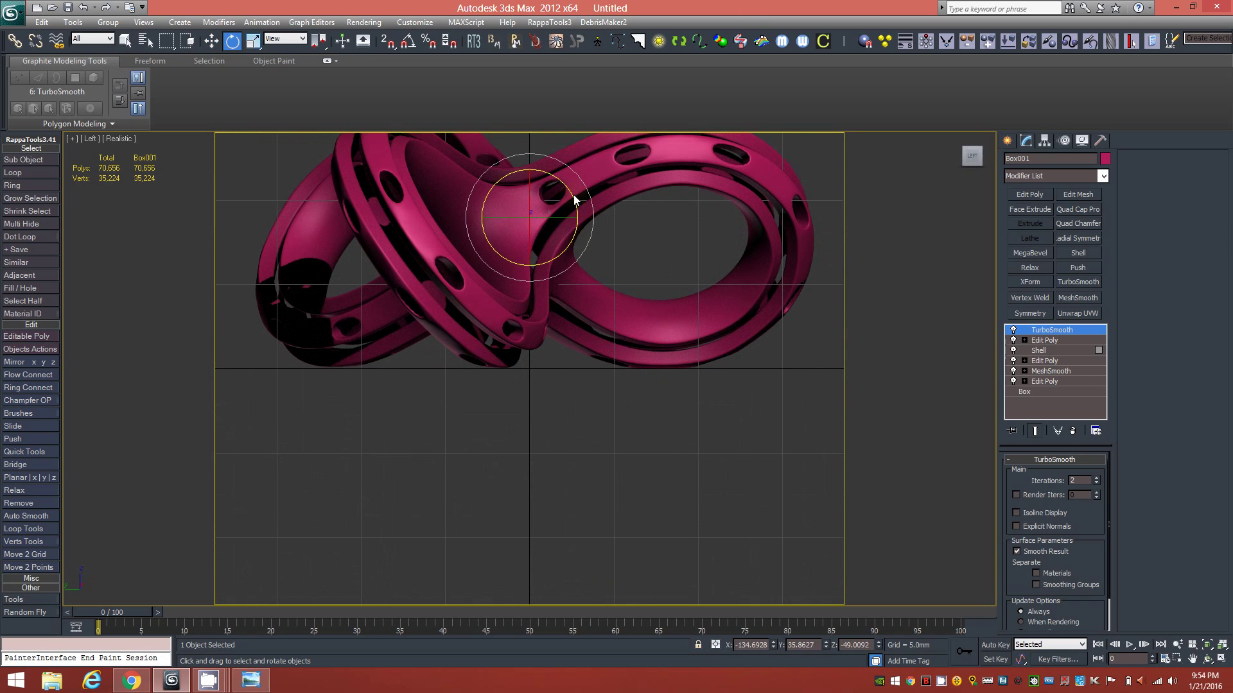
{"action": "left_click_drag", "start_coordinate": [577, 197], "coordinate": [532, 199]}
Step: Return to the perspective view and examine the smoothed, resting knot from several sides
{"action": "middle_click_drag", "start_coordinate": [668, 307], "coordinate": [665, 387], "text": "alt"}
{"action": "key", "text": "p"}
{"action": "scroll", "coordinate": [630, 383], "scroll_direction": "down", "scroll_amount": 3}
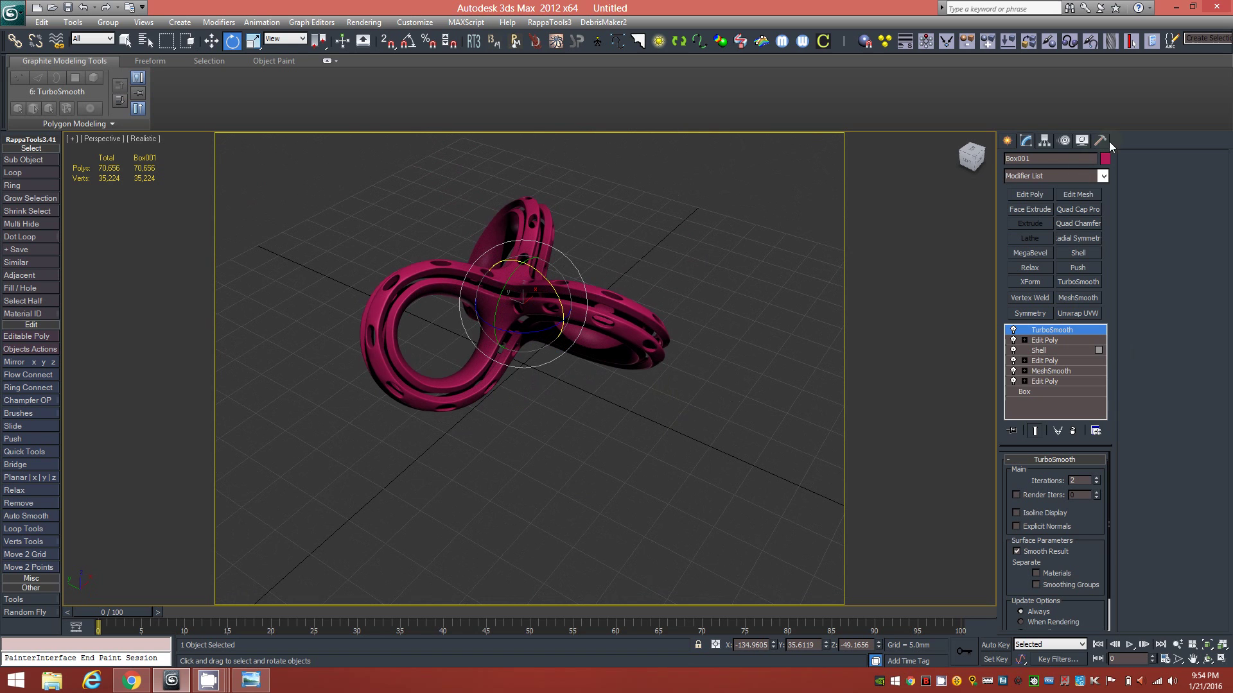
{"action": "middle_click_drag", "start_coordinate": [672, 399], "coordinate": [728, 412], "text": "alt"}
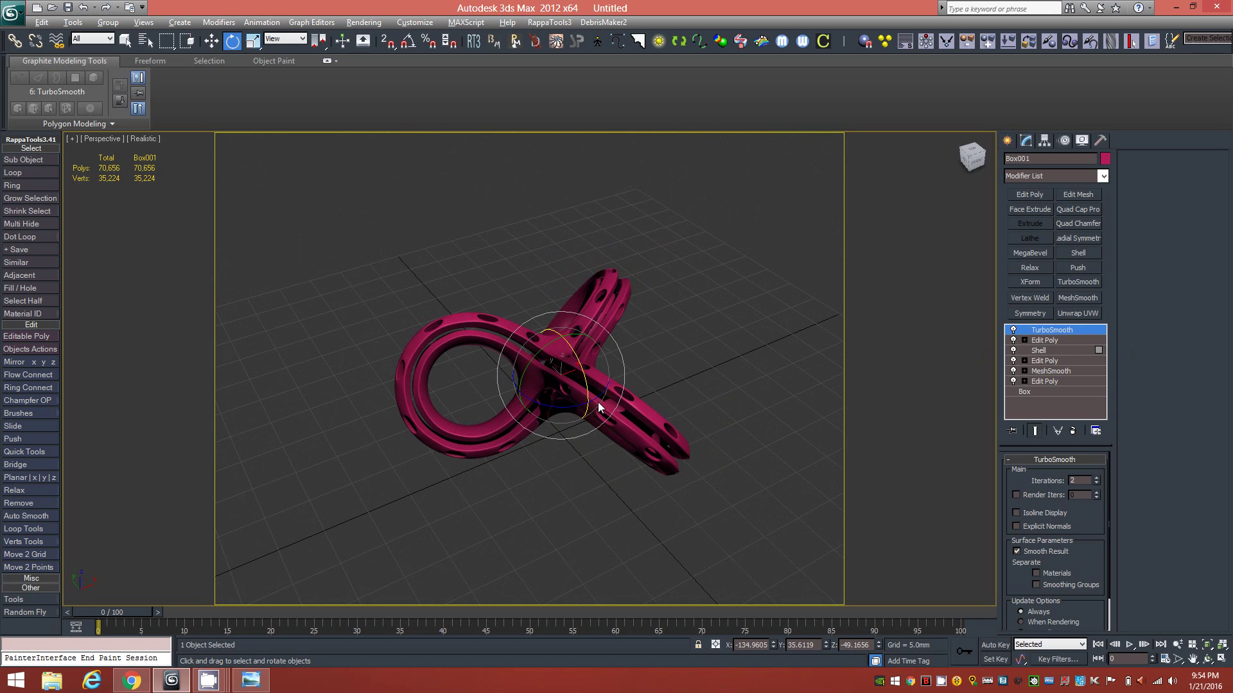
{"action": "scroll", "coordinate": [586, 389], "scroll_direction": "up", "scroll_amount": 4}
{"action": "middle_click_drag", "start_coordinate": [607, 393], "coordinate": [664, 442], "text": "alt"}
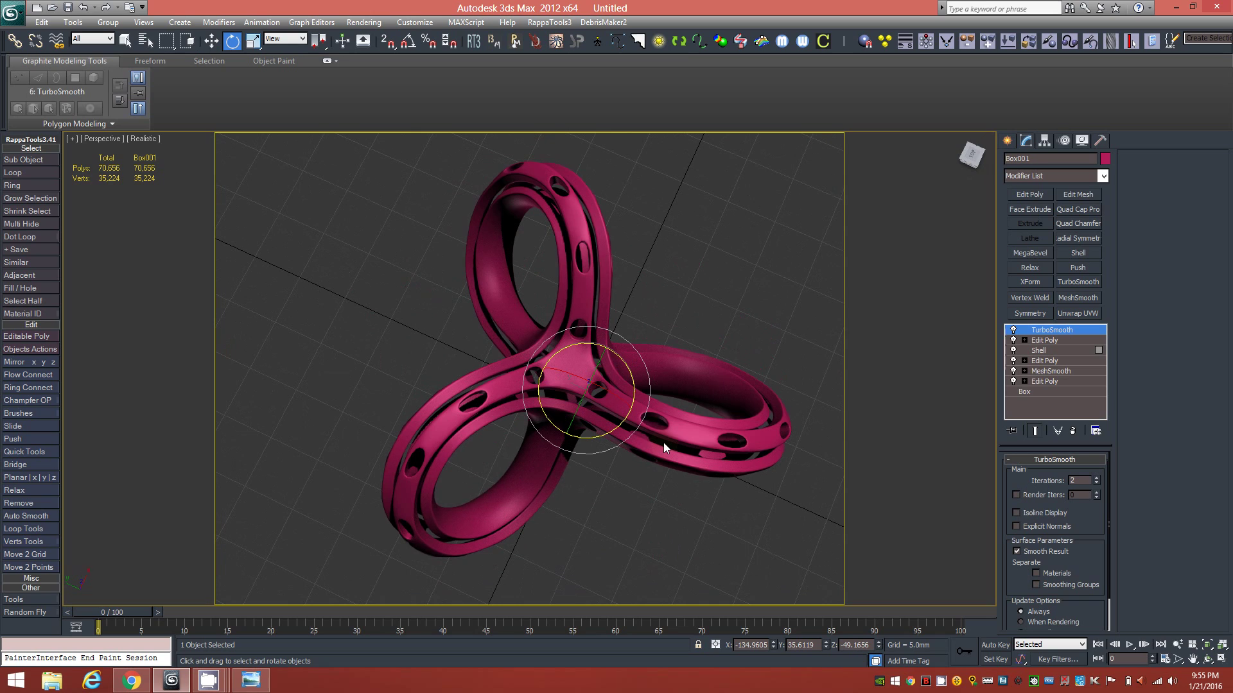
{"action": "key", "text": "F5"}
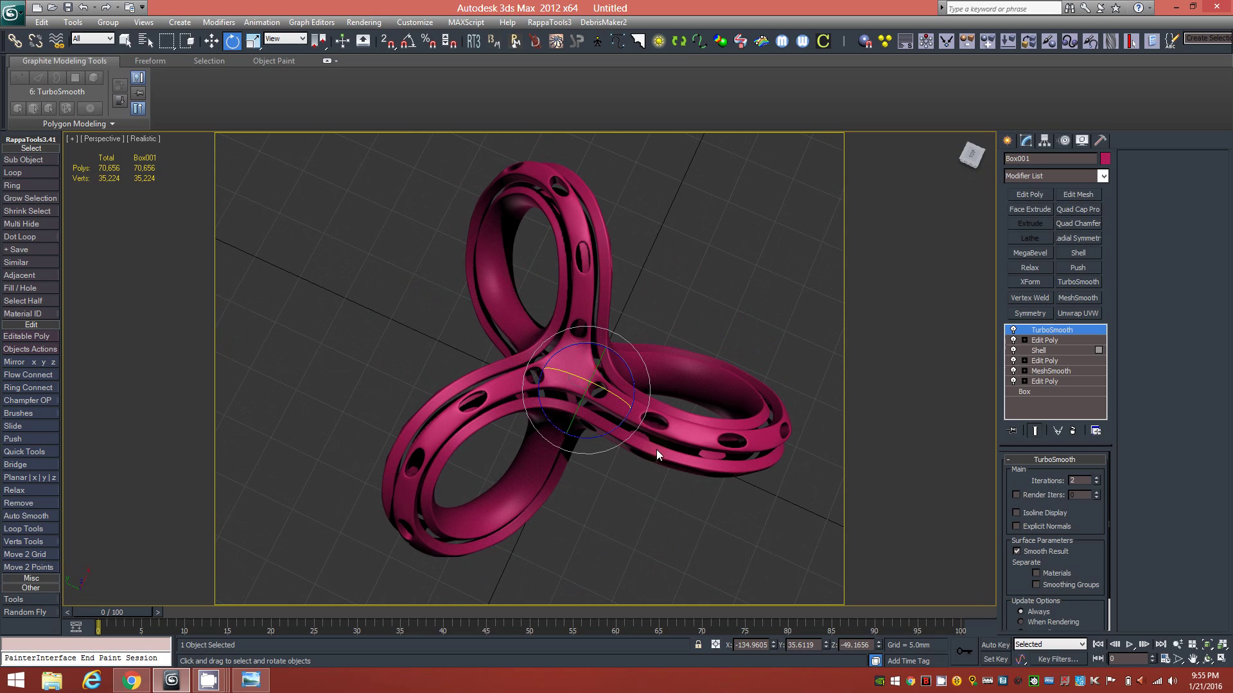